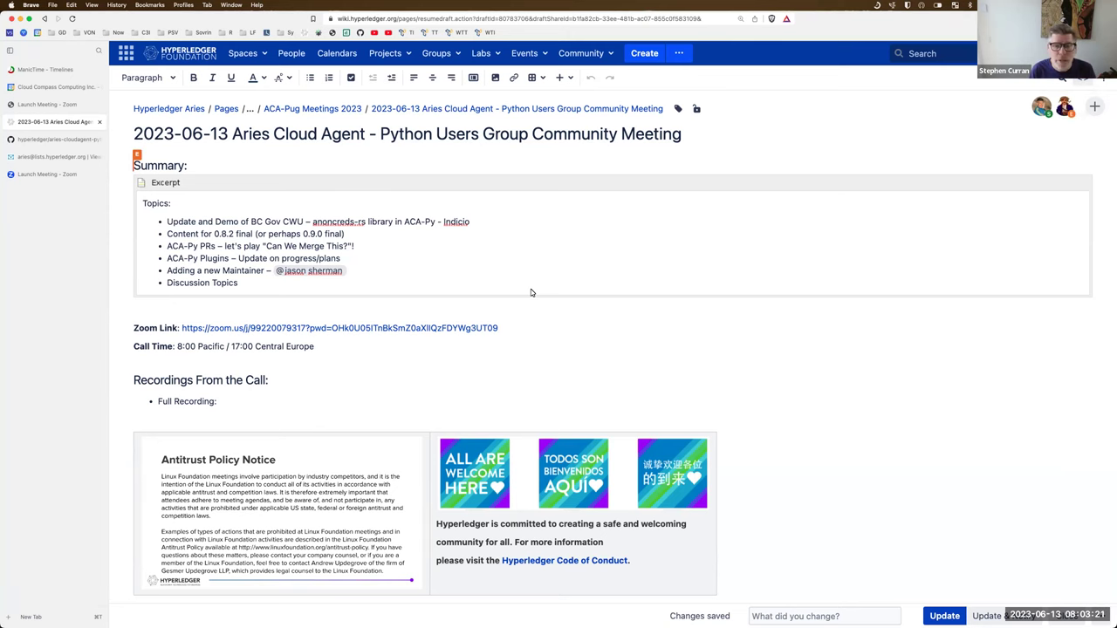
- Scroll the meeting page past the Summary and policy notice down to the Attendees list
{"action": "scroll", "coordinate": [530, 292], "scroll_direction": "down", "scroll_amount": 3}
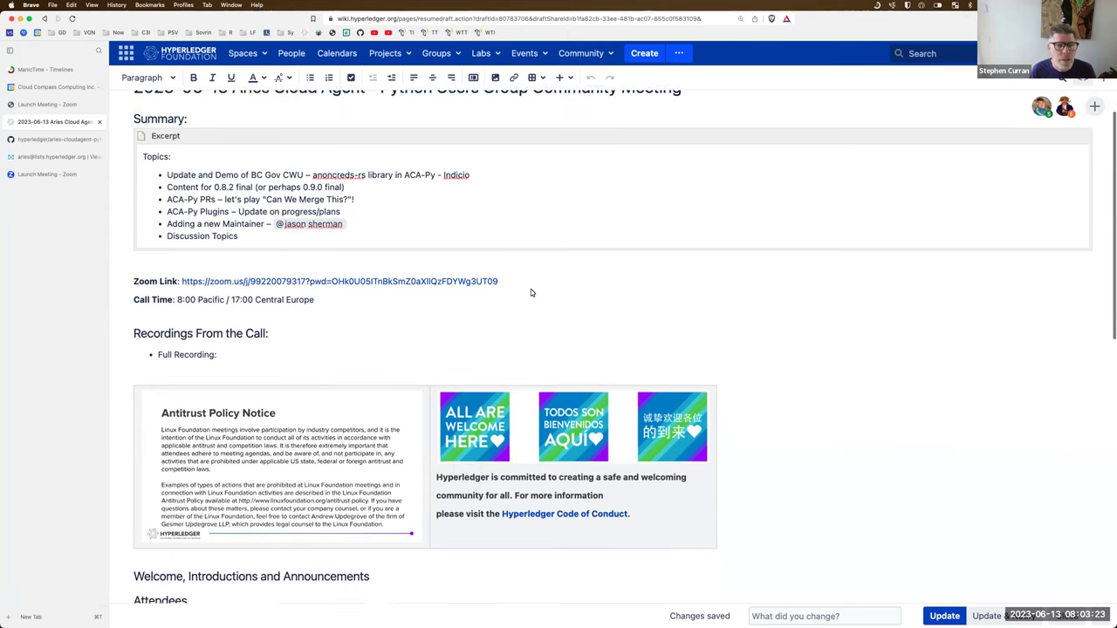
{"action": "scroll", "coordinate": [530, 292], "scroll_direction": "down", "scroll_amount": 1}
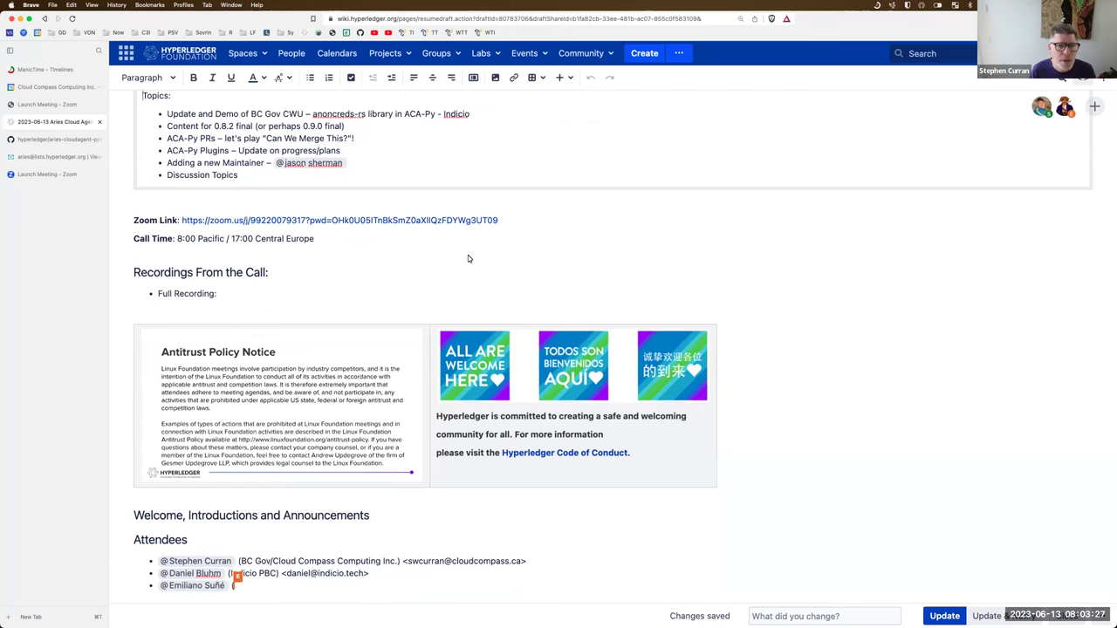
{"action": "scroll", "coordinate": [467, 258], "scroll_direction": "down", "scroll_amount": 1}
{"action": "scroll", "coordinate": [468, 258], "scroll_direction": "down", "scroll_amount": 5}
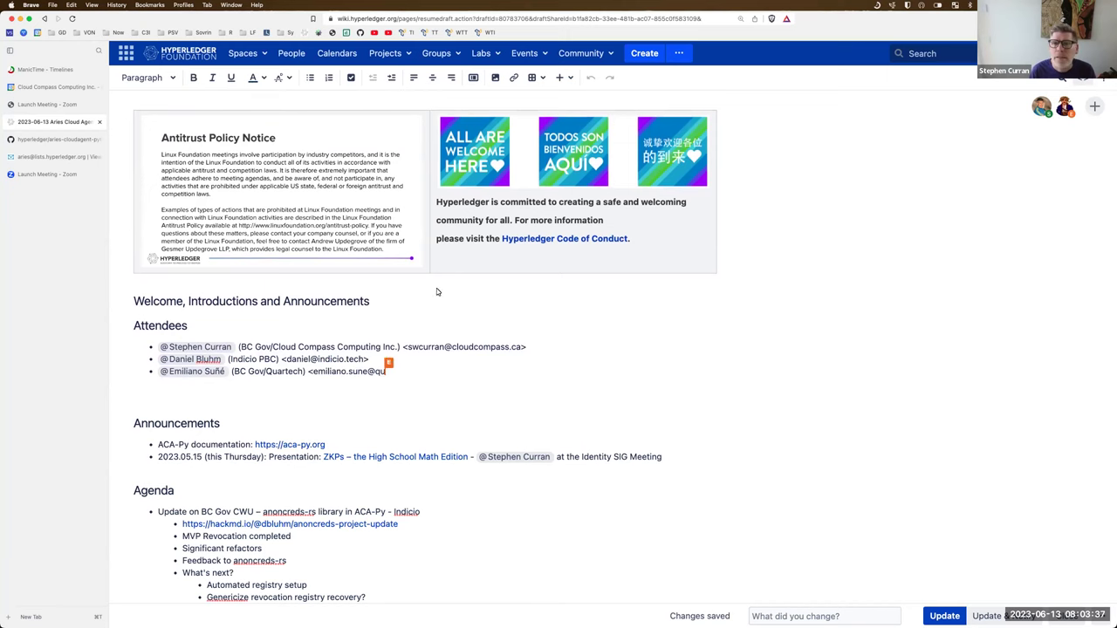
- Start a new bullet below the last attendee for the Indicio PBC attendee
{"action": "scroll", "coordinate": [497, 355], "scroll_direction": "down", "scroll_amount": 1}
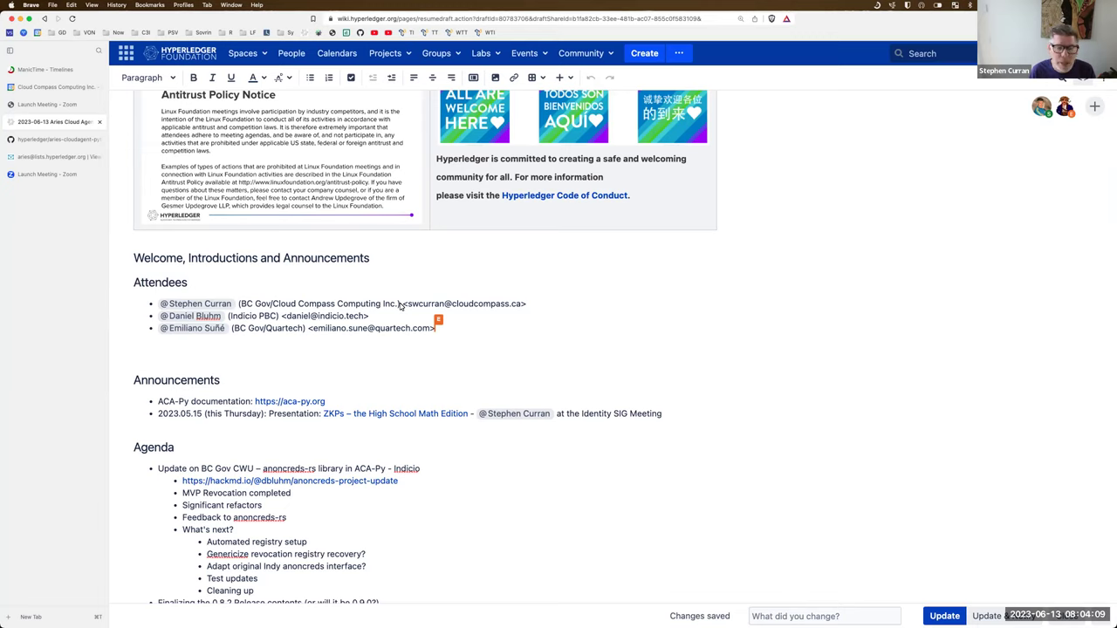
{"action": "scroll", "coordinate": [400, 305], "scroll_direction": "down", "scroll_amount": 2}
{"action": "key", "text": "Return"}
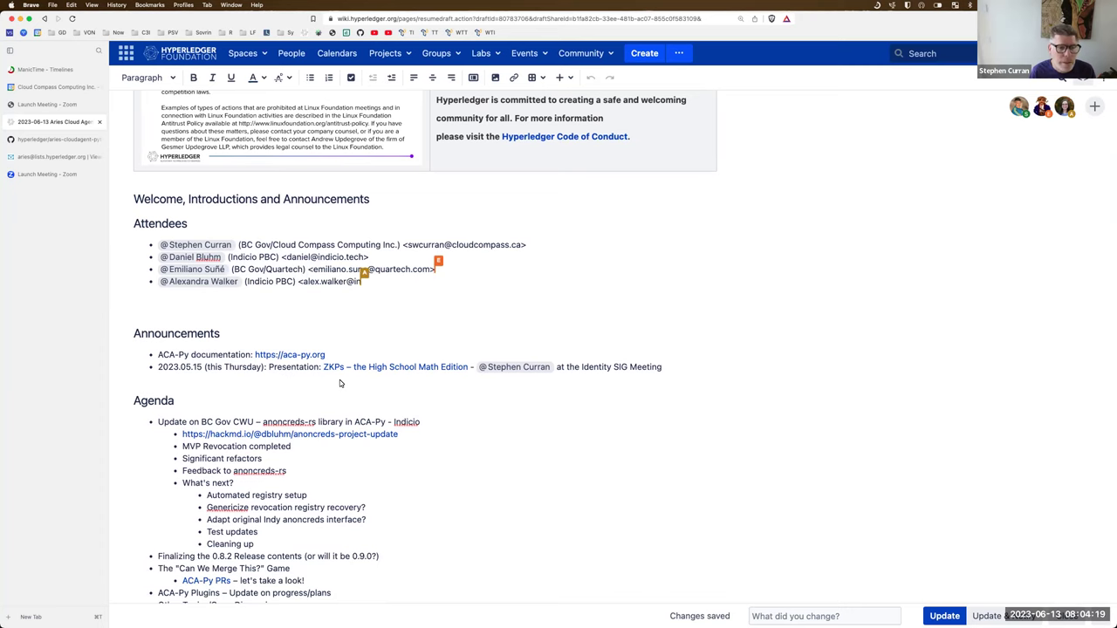
{"action": "scroll", "coordinate": [327, 405], "scroll_direction": "down", "scroll_amount": 2}
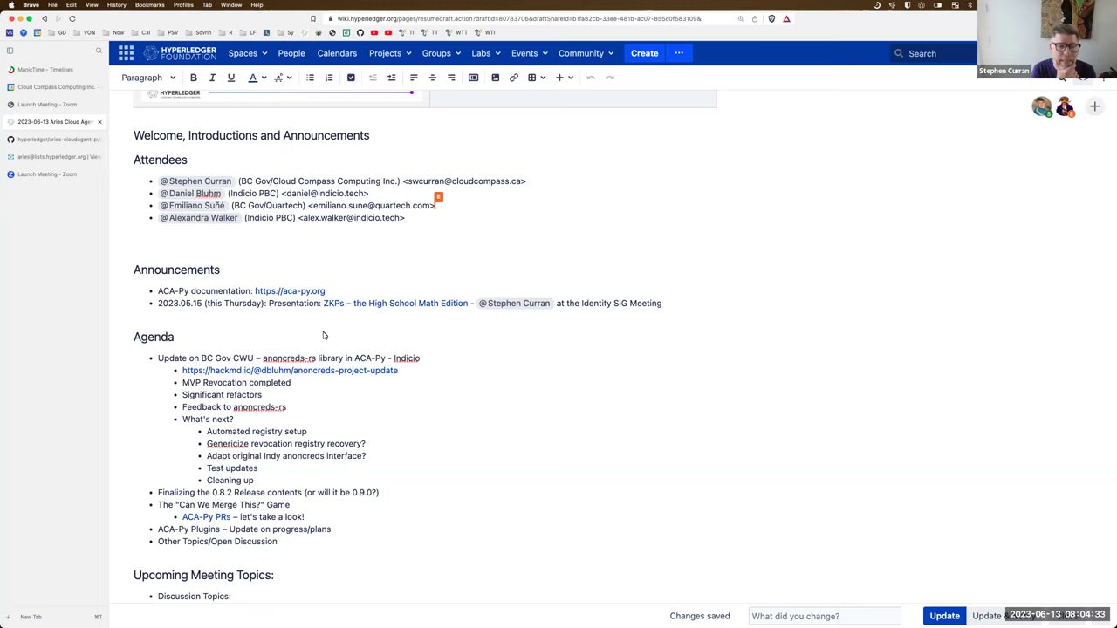
{"action": "scroll", "coordinate": [323, 335], "scroll_direction": "down", "scroll_amount": 1}
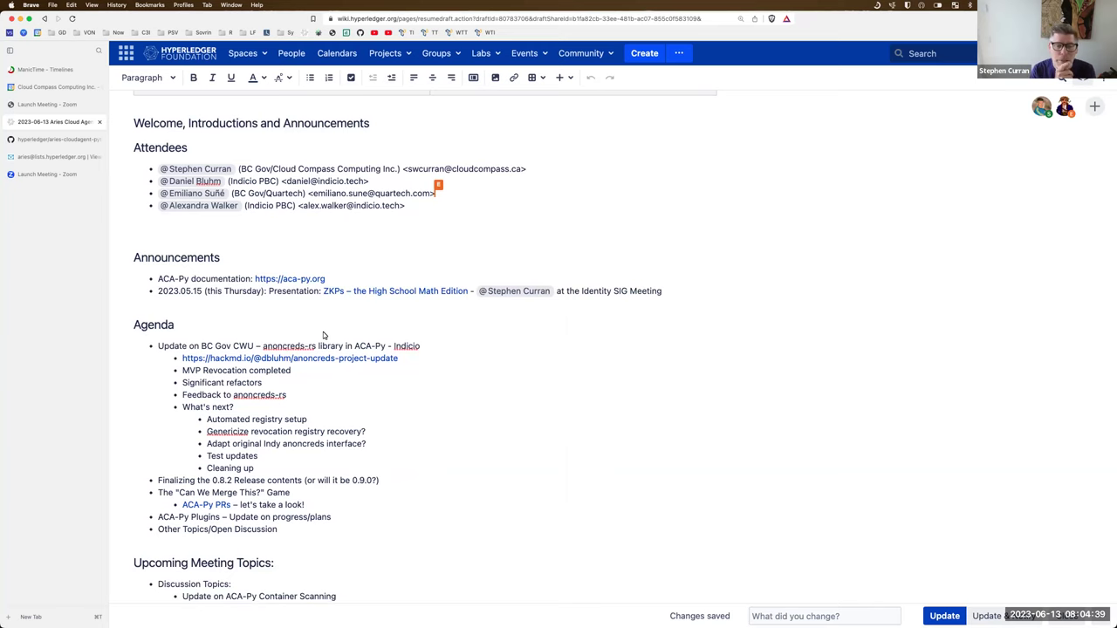
{"action": "scroll", "coordinate": [323, 335], "scroll_direction": "down", "scroll_amount": 3}
- Bring up the Brave browser menu over the wiki page to reach its zoom controls
{"action": "scroll", "coordinate": [322, 335], "scroll_direction": "down", "scroll_amount": 2}
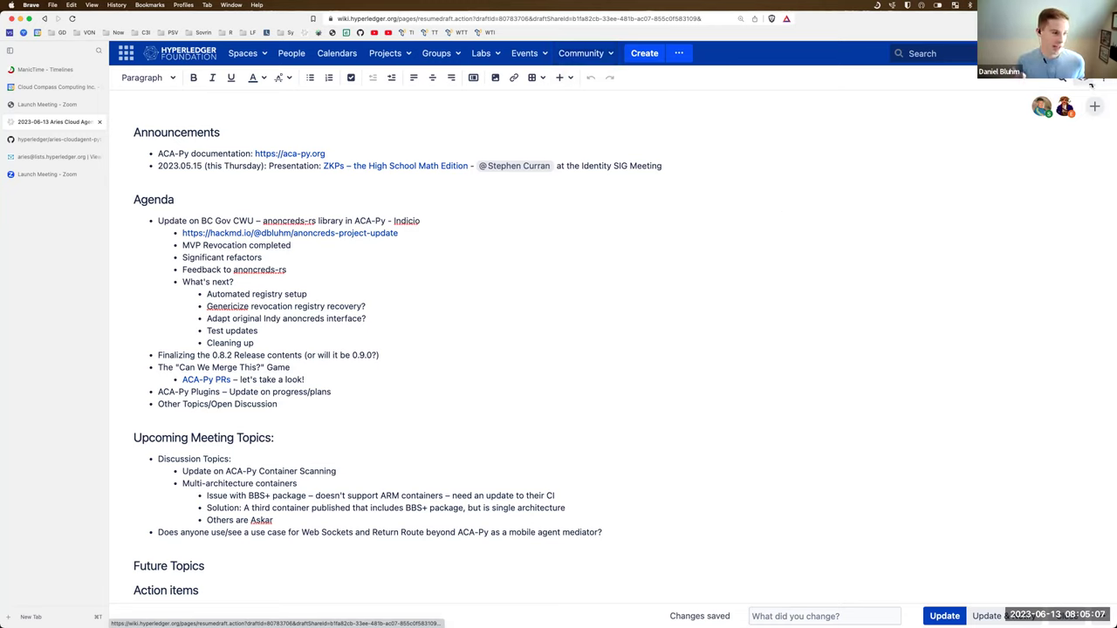
{"action": "left_click", "coordinate": [1107, 18]}
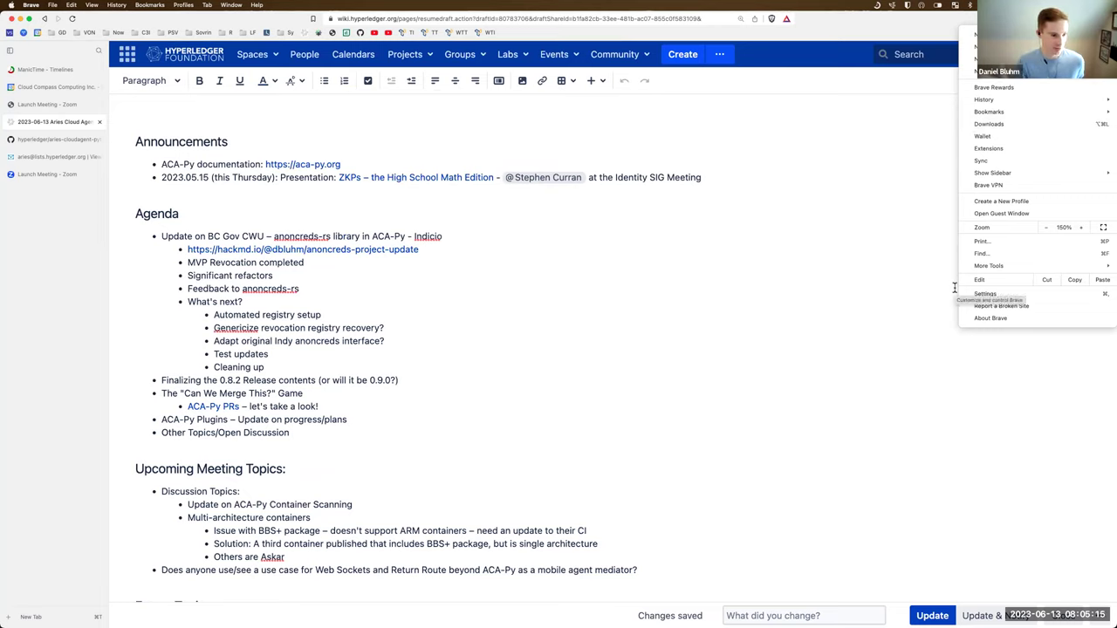
- Dismiss the browser menu, leaving the wiki page zoomed to 150%
{"action": "left_click", "coordinate": [728, 214]}
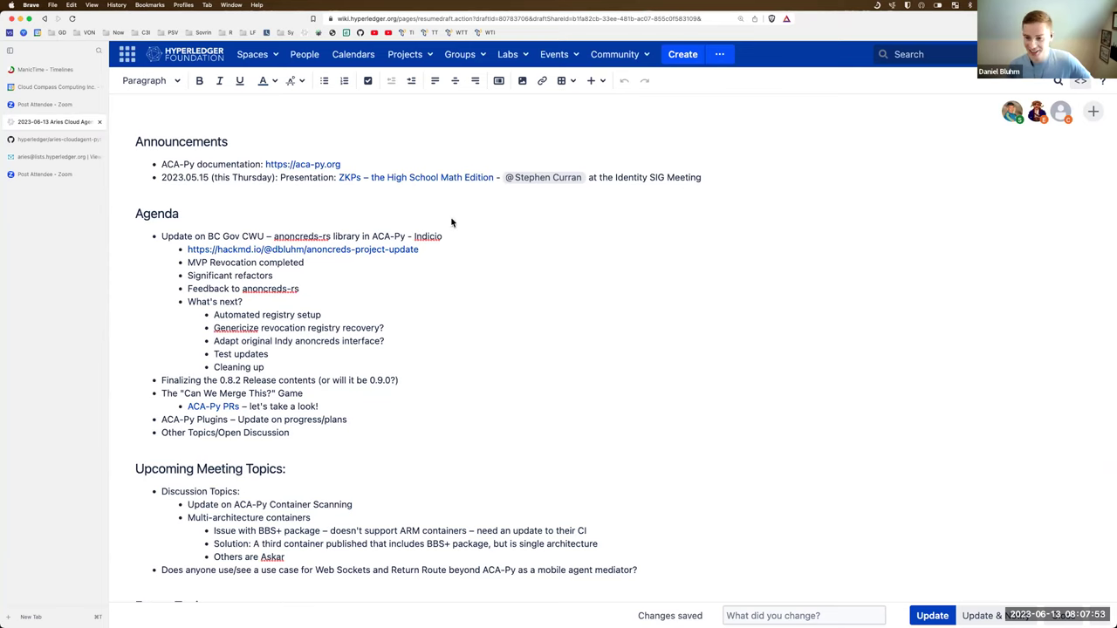
{"action": "scroll", "coordinate": [437, 291], "scroll_direction": "up", "scroll_amount": 1}
{"action": "scroll", "coordinate": [400, 342], "scroll_direction": "down", "scroll_amount": 1}
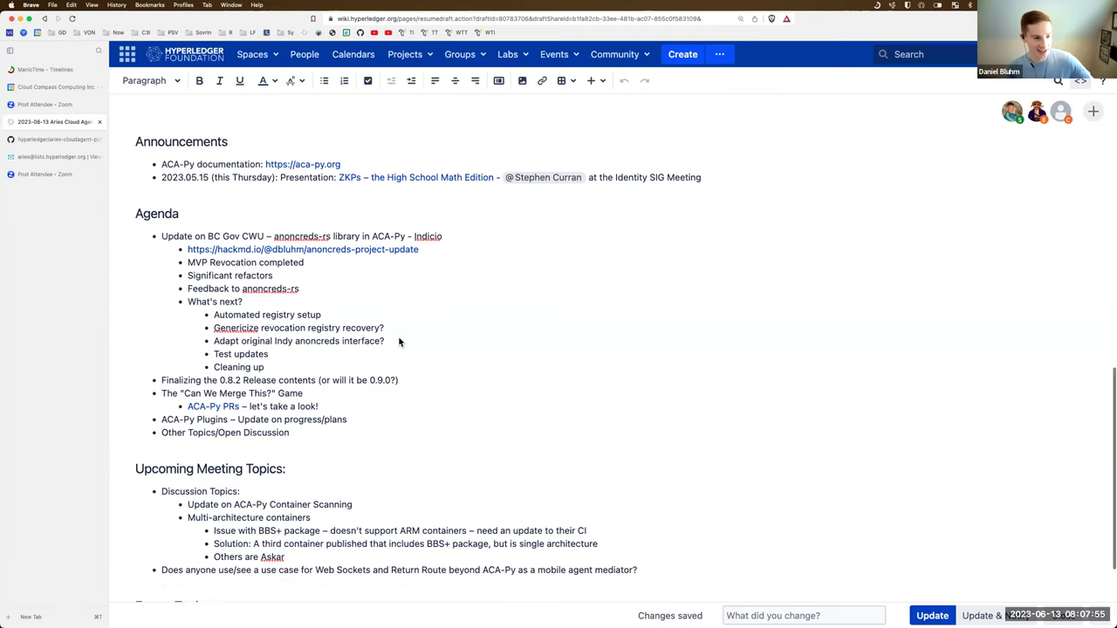
{"action": "scroll", "coordinate": [400, 342], "scroll_direction": "down", "scroll_amount": 3}
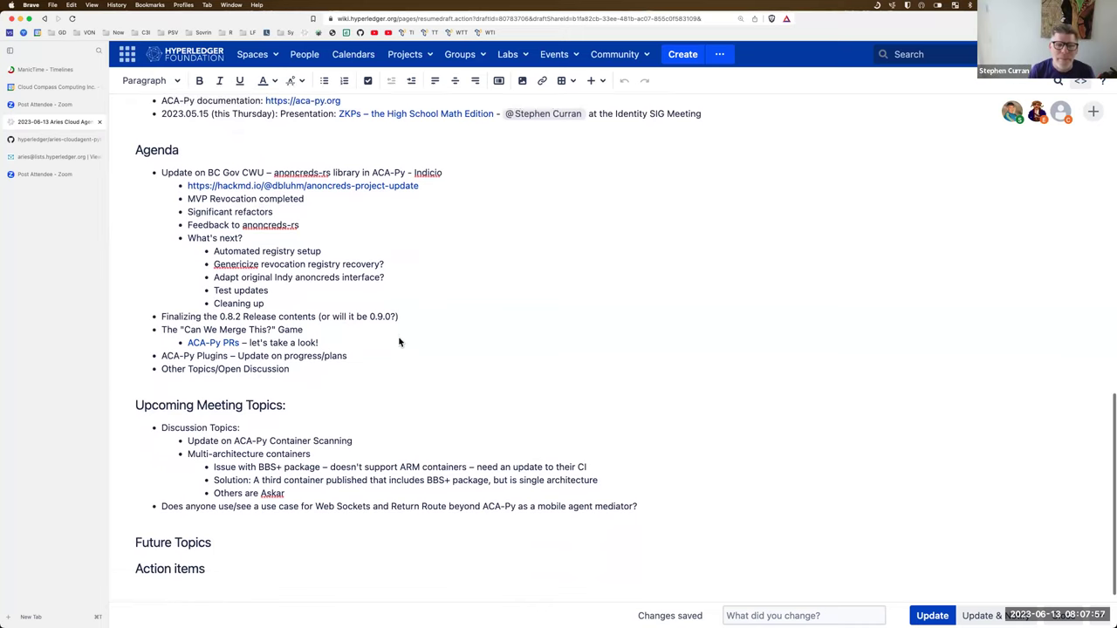
{"action": "scroll", "coordinate": [399, 342], "scroll_direction": "down", "scroll_amount": 1}
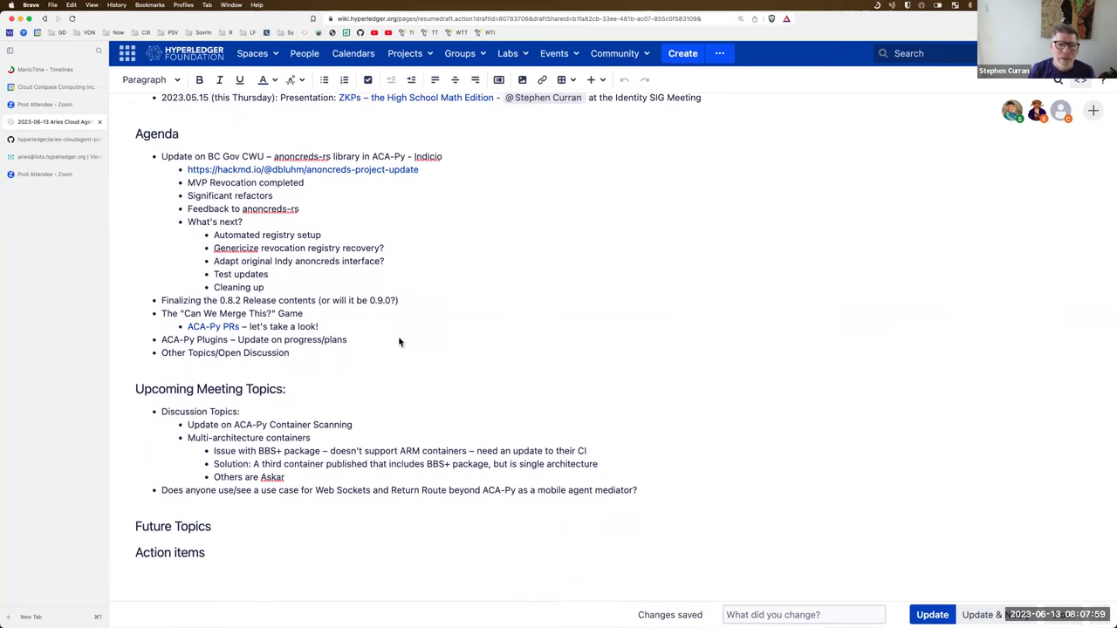
{"action": "scroll", "coordinate": [416, 326], "scroll_direction": "up", "scroll_amount": 1}
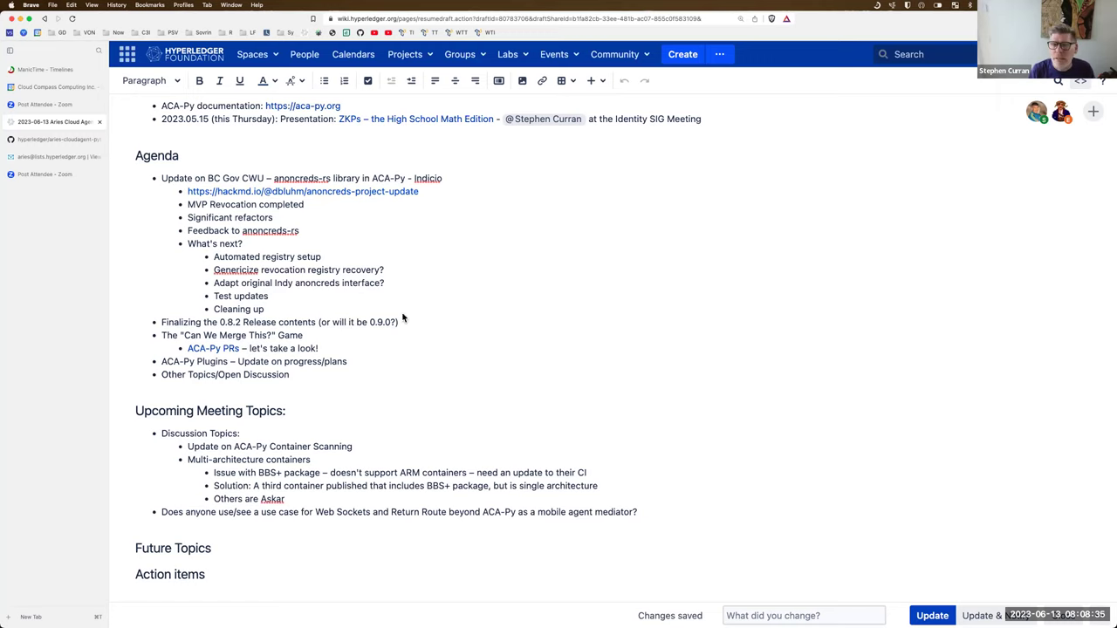
- Go to aries-cloudagent-python's pull requests and filter them to closed ones
{"action": "left_click", "coordinate": [66, 145]}
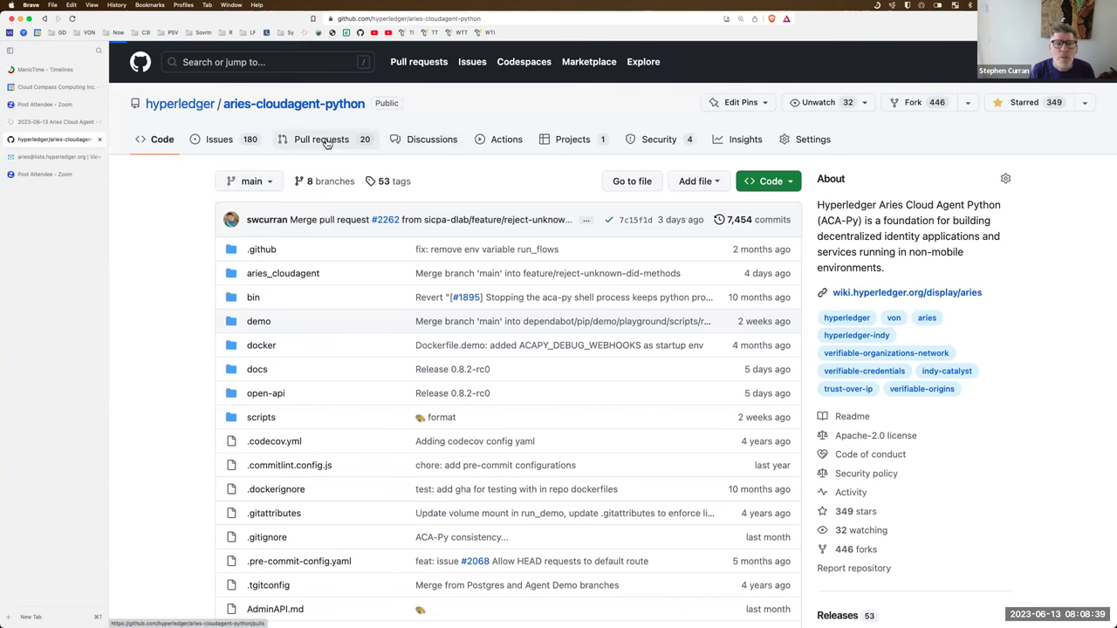
{"action": "left_click", "coordinate": [326, 143]}
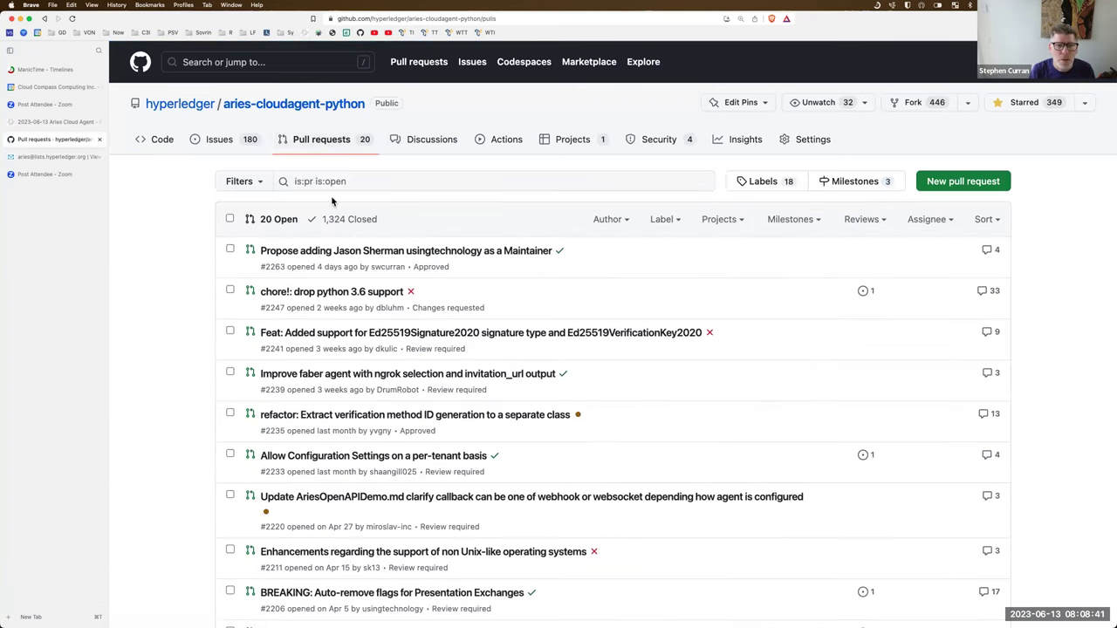
{"action": "left_click", "coordinate": [358, 222]}
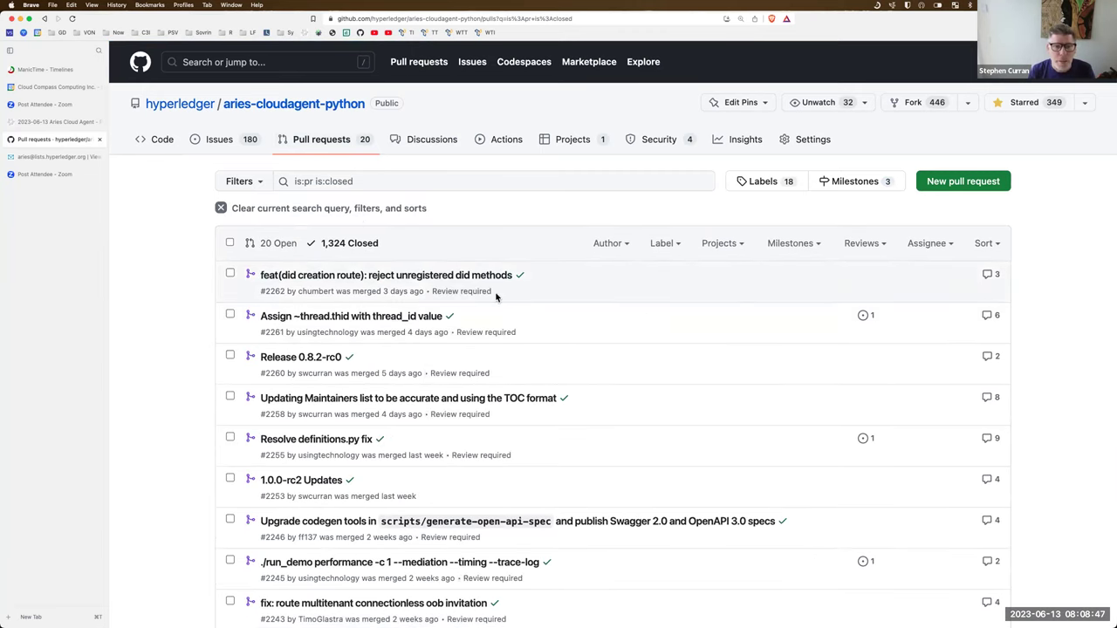
- Browse the 1,324 closed pull requests, topped by merged #2262, #2261 and Release 0.8.2-rc0
{"action": "scroll", "coordinate": [496, 298], "scroll_direction": "down", "scroll_amount": 2}
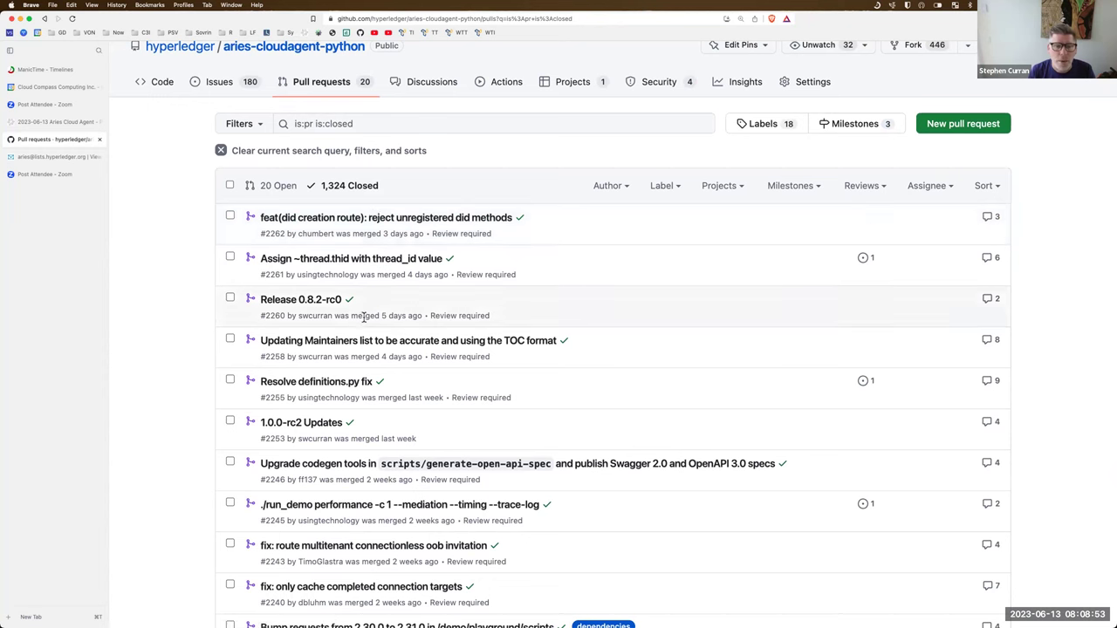
{"action": "scroll", "coordinate": [319, 302], "scroll_direction": "down", "scroll_amount": 3}
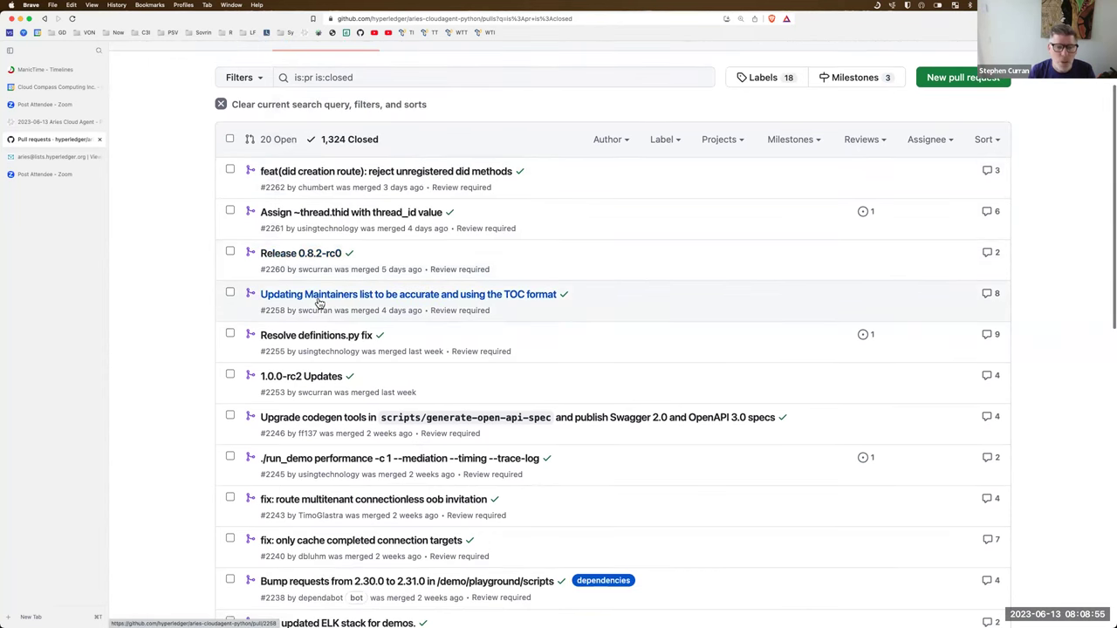
{"action": "scroll", "coordinate": [319, 303], "scroll_direction": "down", "scroll_amount": 1}
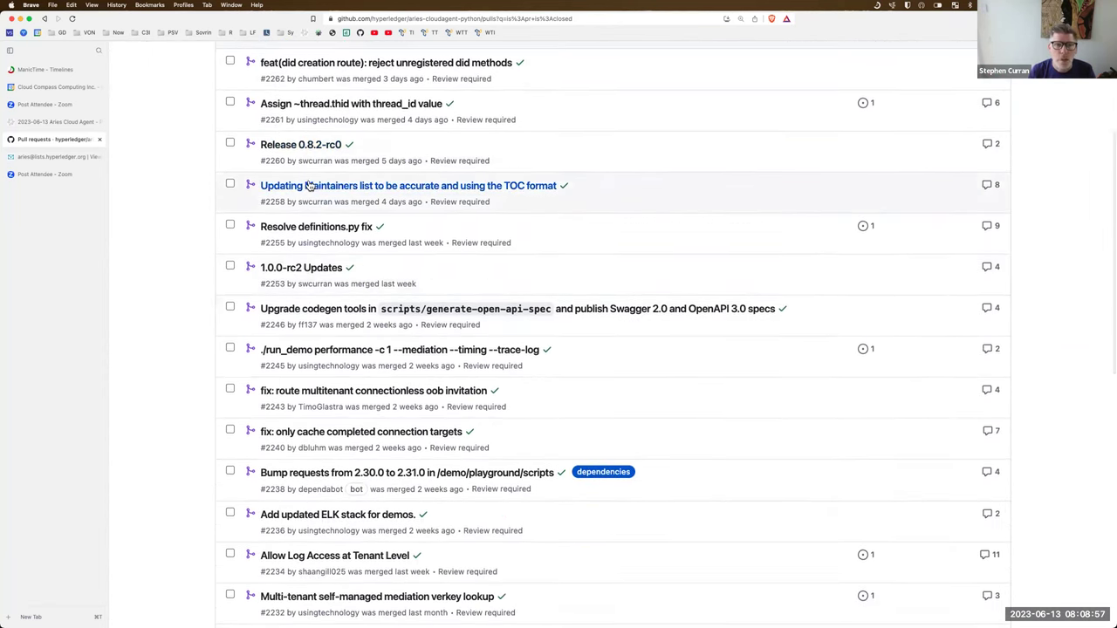
{"action": "mouse_move", "coordinate": [310, 186]}
{"action": "scroll", "coordinate": [310, 185], "scroll_direction": "down", "scroll_amount": 3}
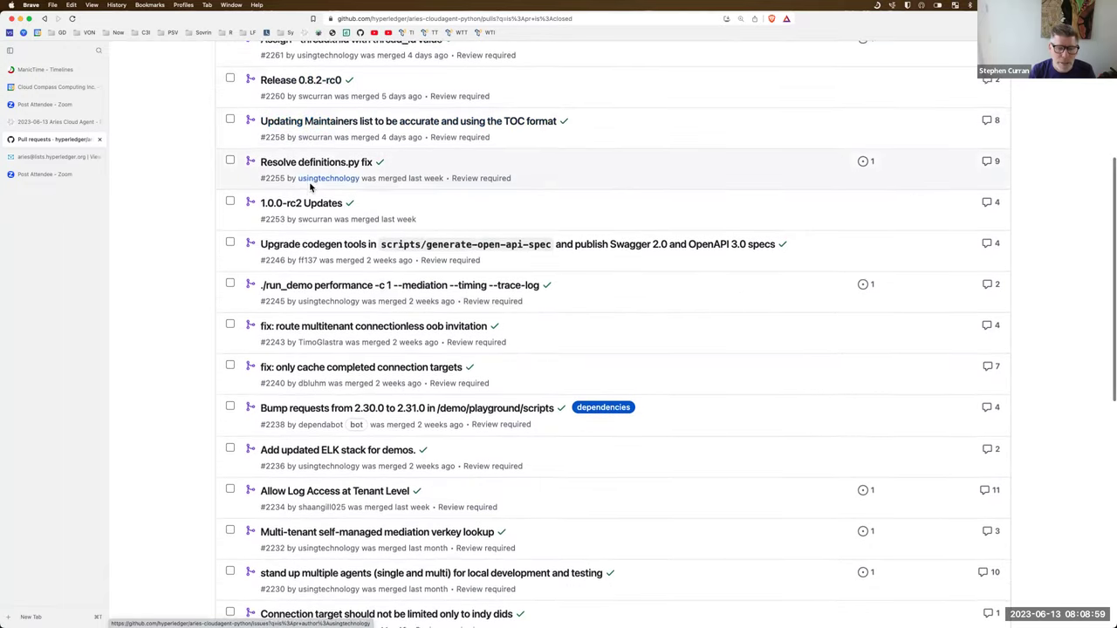
{"action": "scroll", "coordinate": [309, 185], "scroll_direction": "up", "scroll_amount": 1}
{"action": "scroll", "coordinate": [310, 186], "scroll_direction": "down", "scroll_amount": 1}
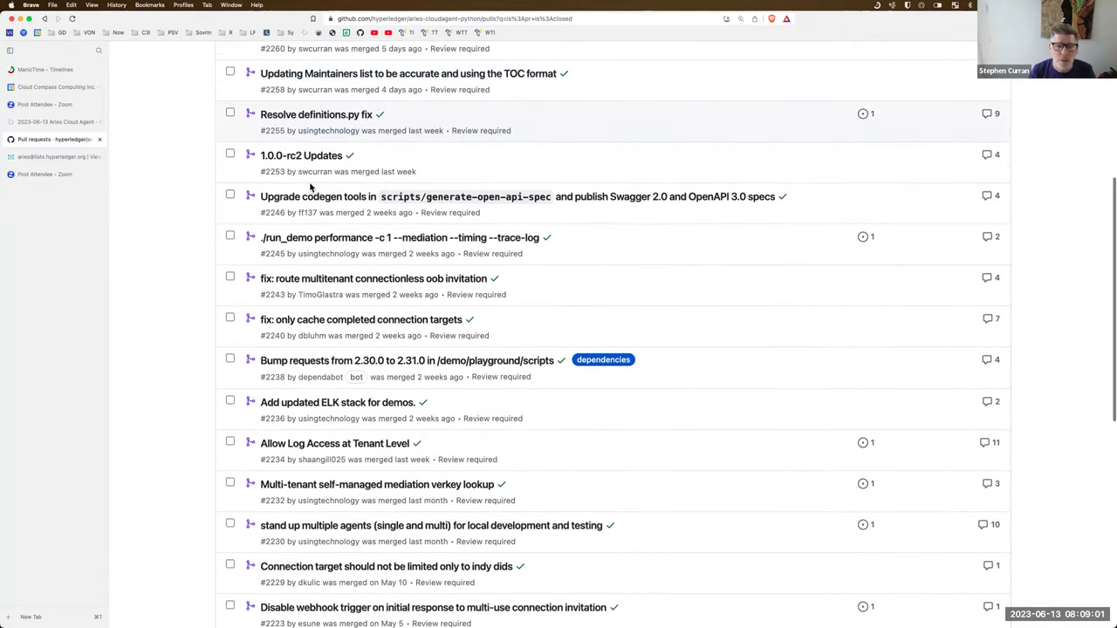
{"action": "scroll", "coordinate": [310, 186], "scroll_direction": "up", "scroll_amount": 1}
{"action": "scroll", "coordinate": [310, 186], "scroll_direction": "up", "scroll_amount": 5}
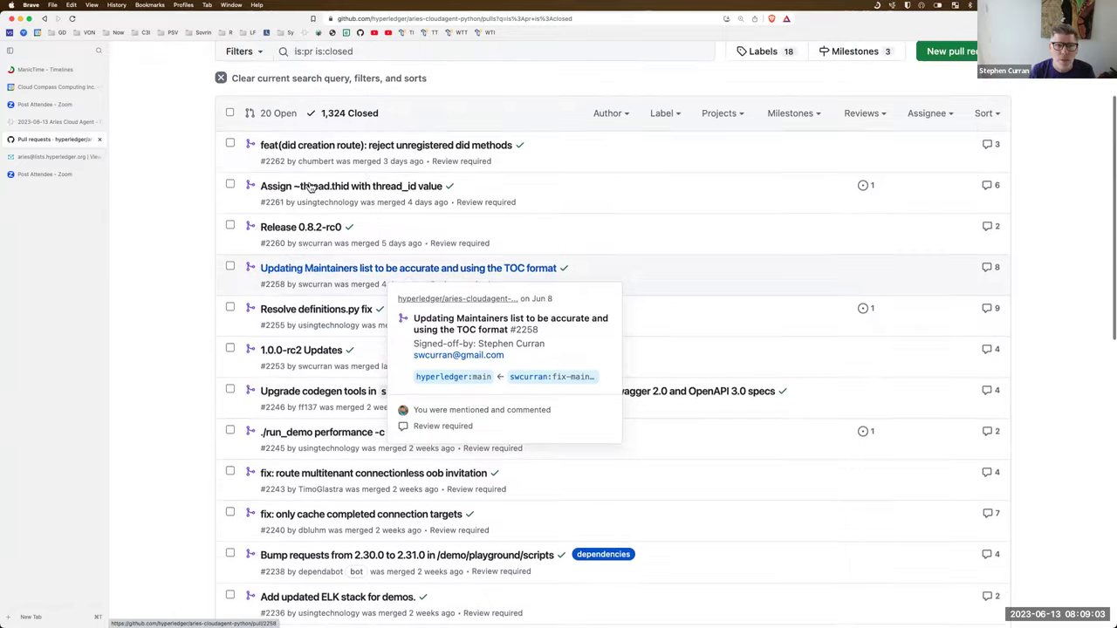
{"action": "scroll", "coordinate": [399, 301], "scroll_direction": "down", "scroll_amount": 4}
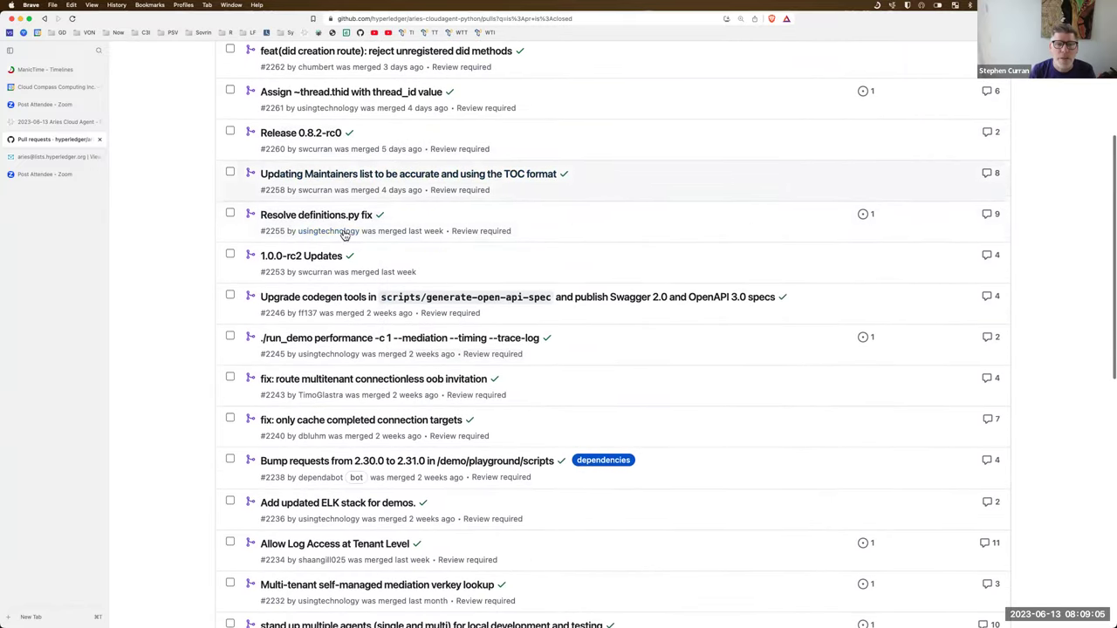
{"action": "scroll", "coordinate": [346, 256], "scroll_direction": "down", "scroll_amount": 3}
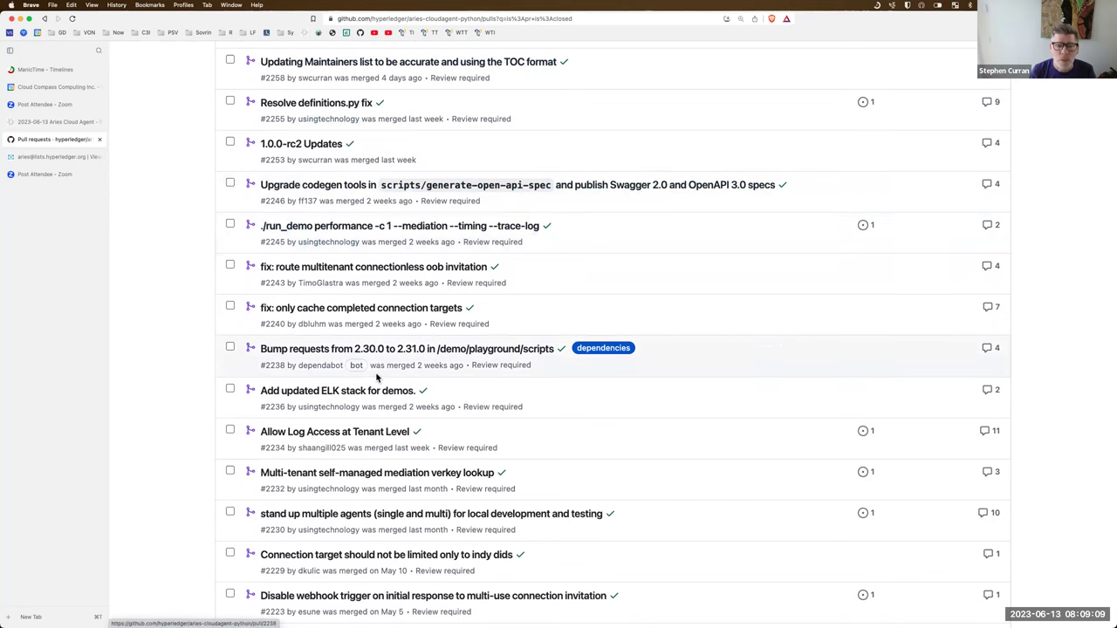
{"action": "scroll", "coordinate": [376, 375], "scroll_direction": "down", "scroll_amount": 2}
{"action": "scroll", "coordinate": [377, 376], "scroll_direction": "down", "scroll_amount": 4}
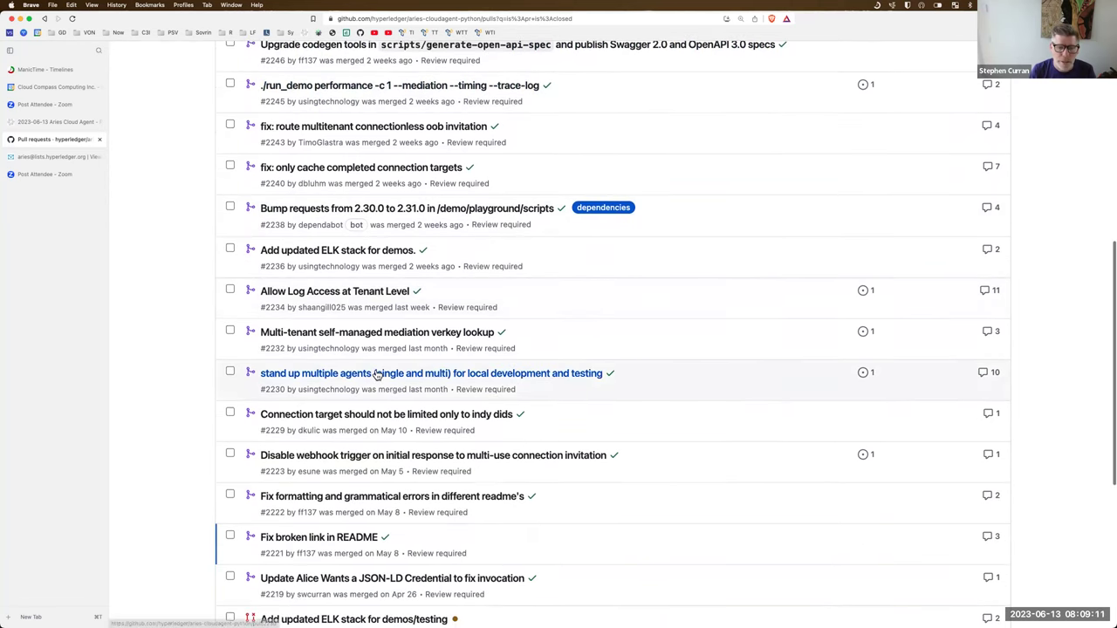
{"action": "scroll", "coordinate": [379, 357], "scroll_direction": "up", "scroll_amount": 1}
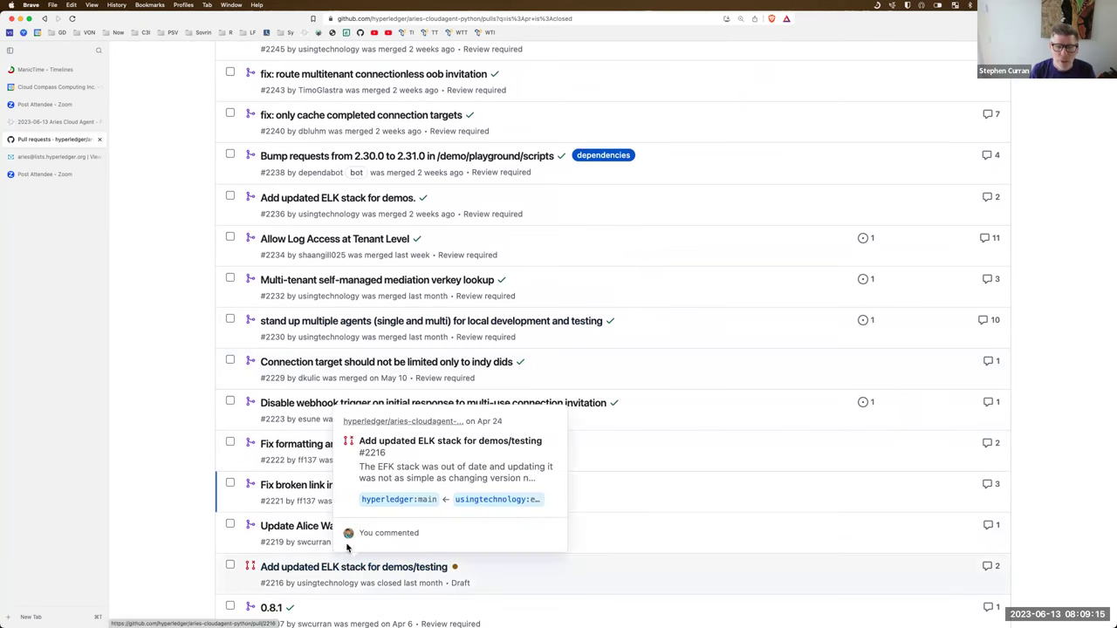
{"action": "mouse_move", "coordinate": [296, 326]}
{"action": "scroll", "coordinate": [297, 326], "scroll_direction": "up", "scroll_amount": 1}
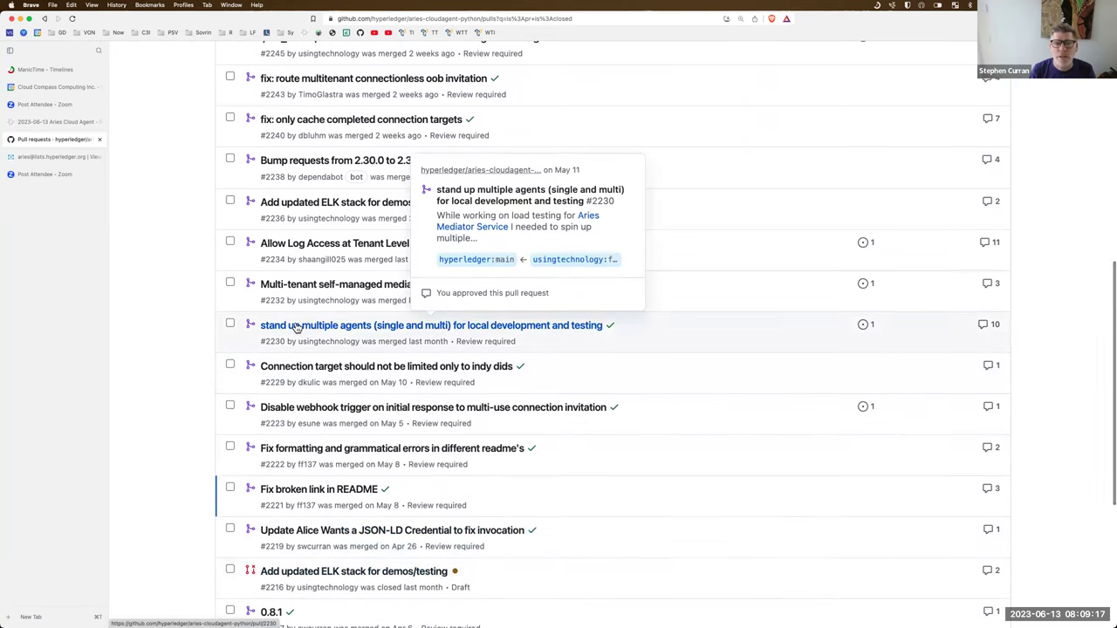
{"action": "scroll", "coordinate": [297, 327], "scroll_direction": "up", "scroll_amount": 7}
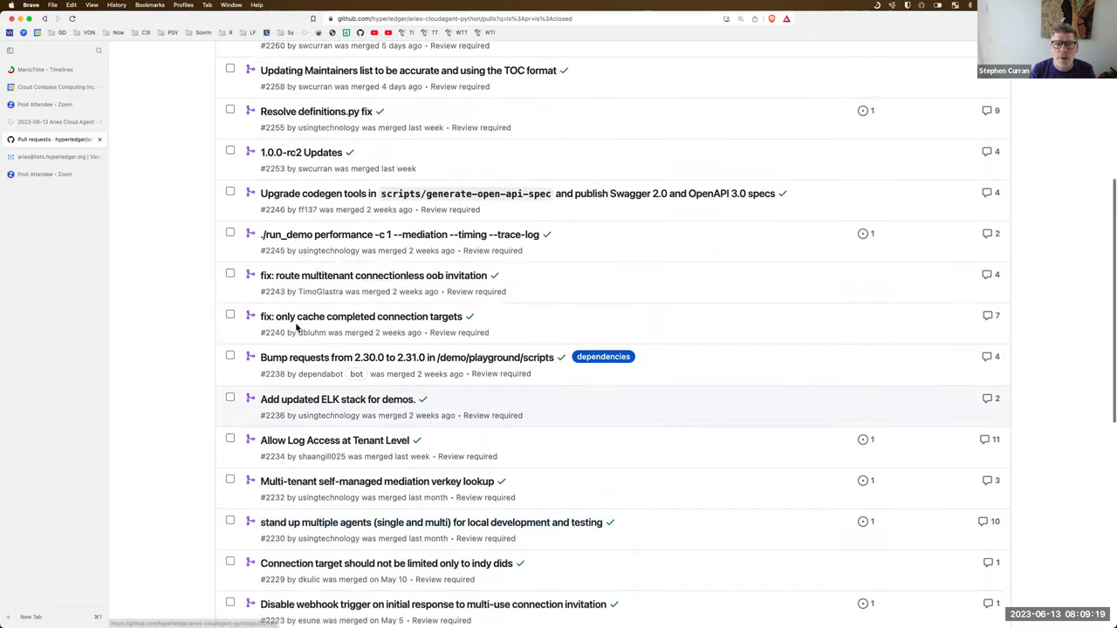
{"action": "scroll", "coordinate": [298, 325], "scroll_direction": "up", "scroll_amount": 4}
{"action": "mouse_move", "coordinate": [338, 292]}
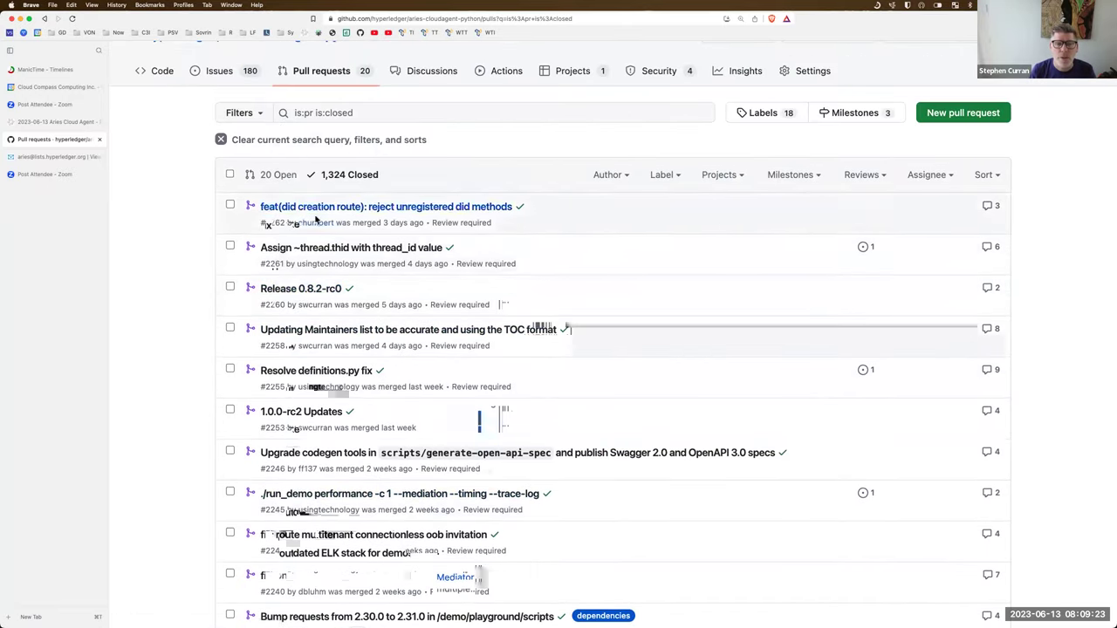
{"action": "mouse_move", "coordinate": [345, 247]}
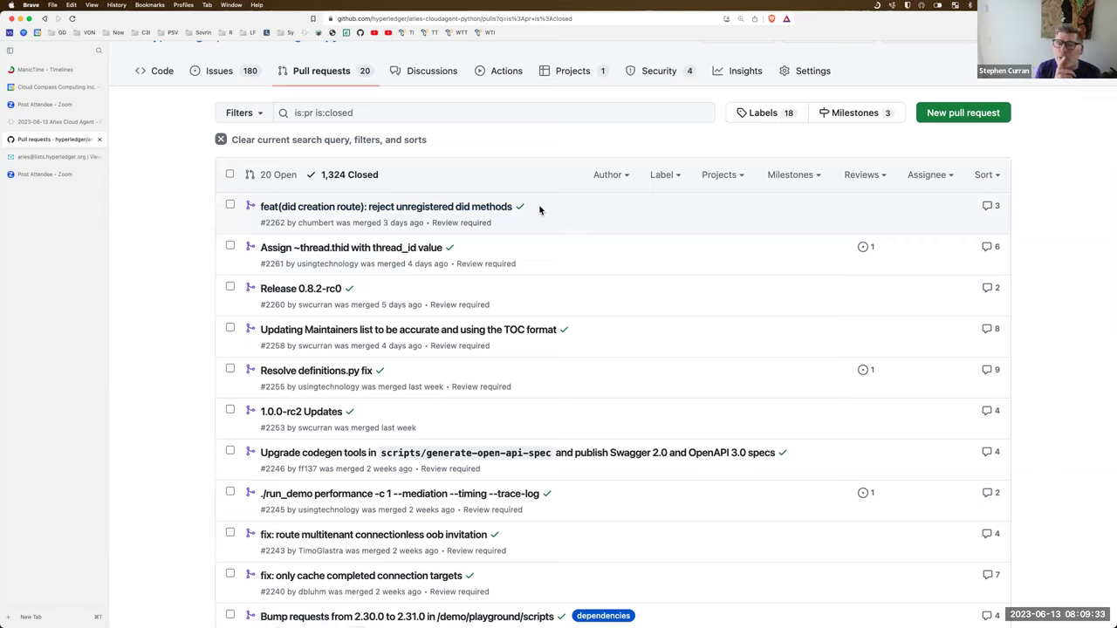
{"action": "mouse_move", "coordinate": [417, 205]}
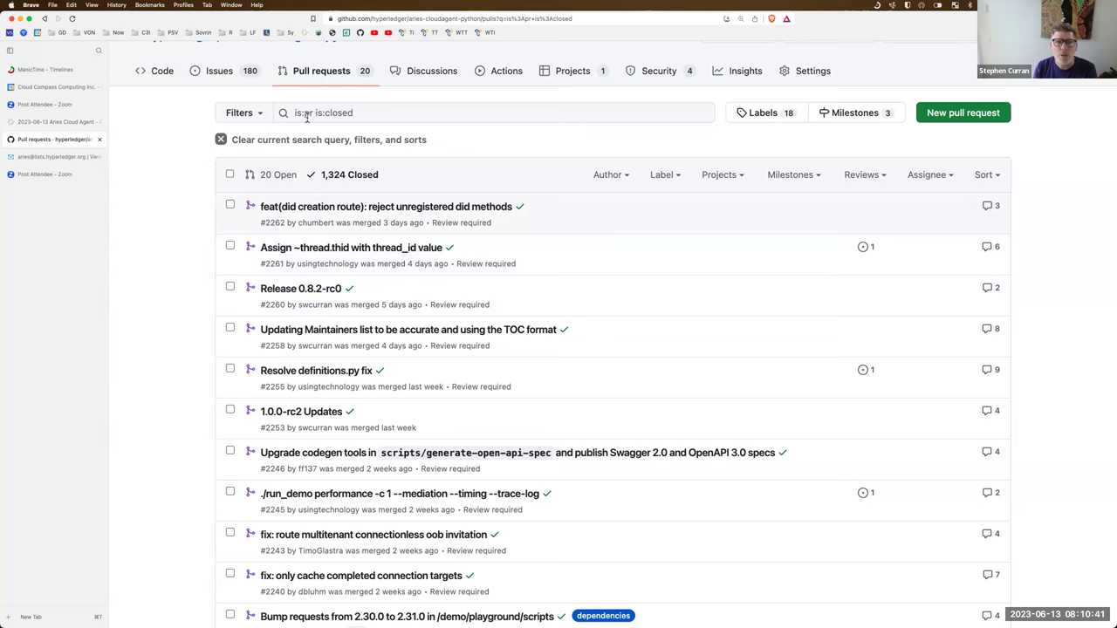
- Switch back to the 20 open pull requests and scroll to #2233 on per-tenant configuration settings
{"action": "left_click", "coordinate": [319, 79]}
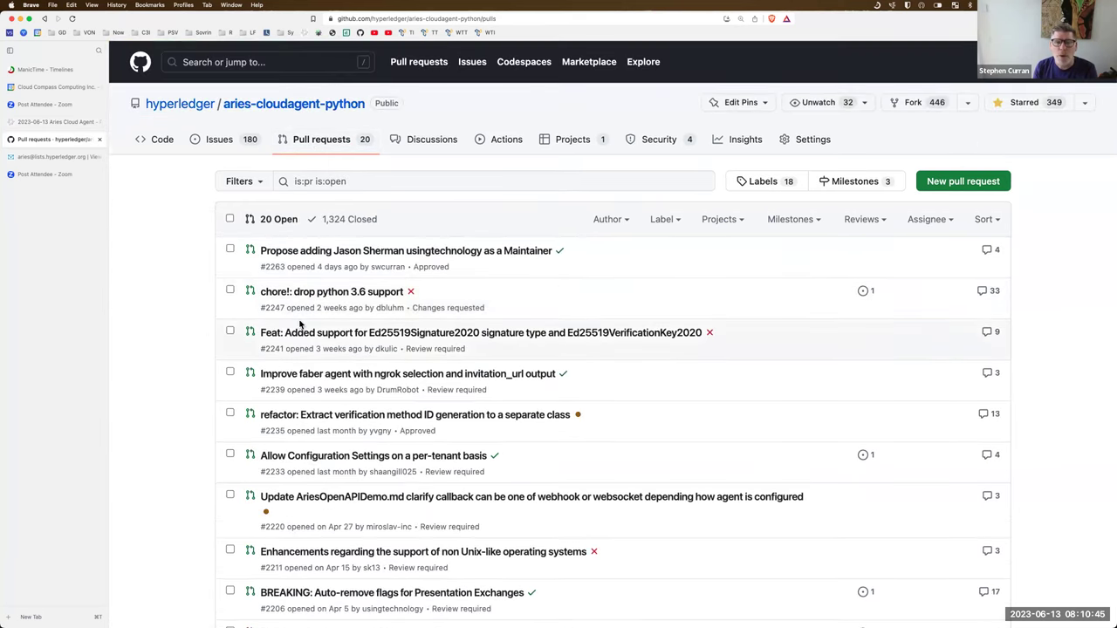
{"action": "scroll", "coordinate": [301, 325], "scroll_direction": "down", "scroll_amount": 1}
{"action": "scroll", "coordinate": [302, 325], "scroll_direction": "down", "scroll_amount": 3}
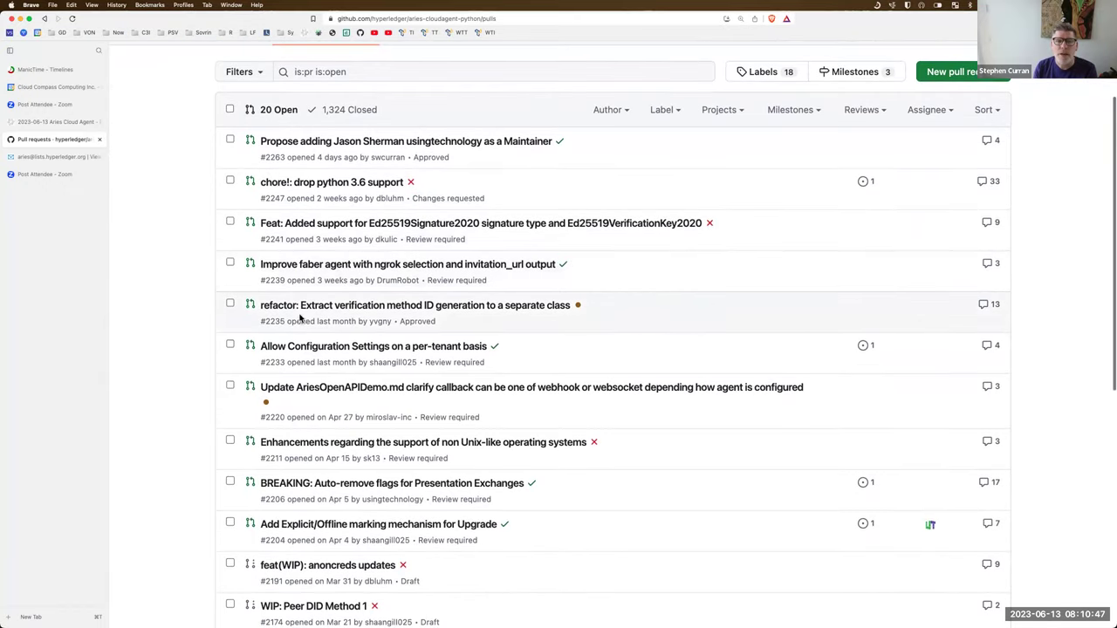
{"action": "scroll", "coordinate": [301, 274], "scroll_direction": "up", "scroll_amount": 2}
{"action": "scroll", "coordinate": [299, 276], "scroll_direction": "down", "scroll_amount": 3}
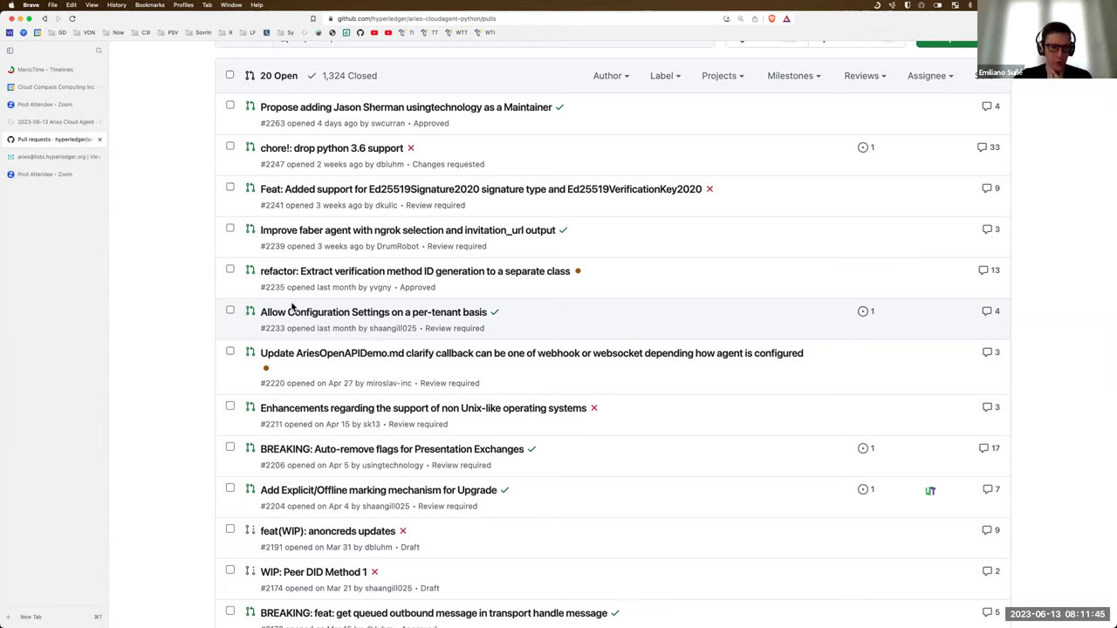
{"action": "mouse_move", "coordinate": [330, 495]}
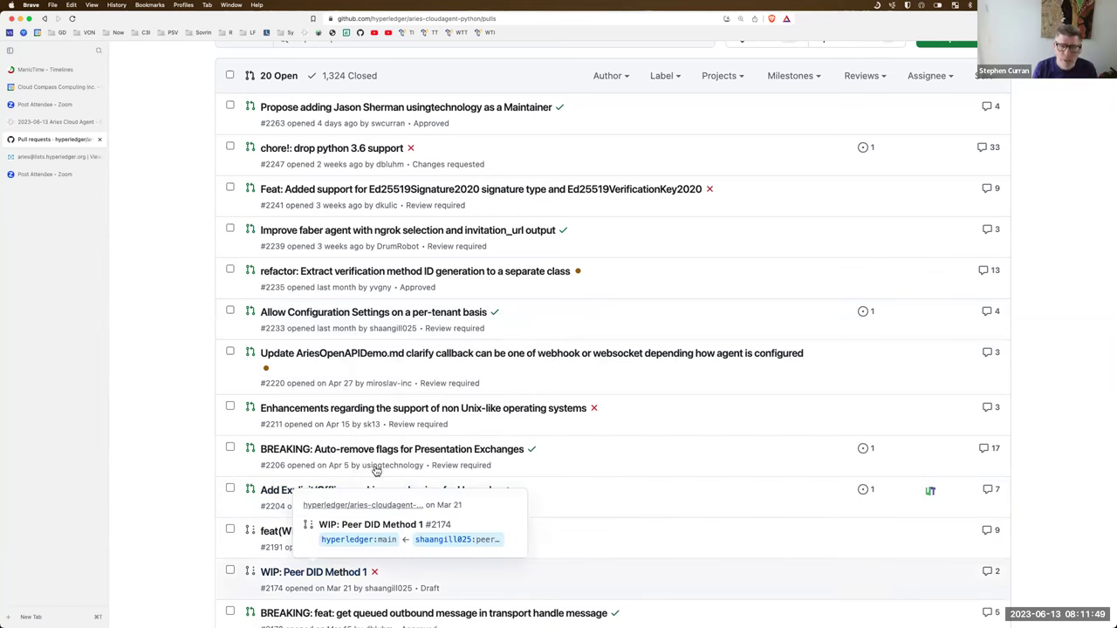
{"action": "mouse_move", "coordinate": [358, 318]}
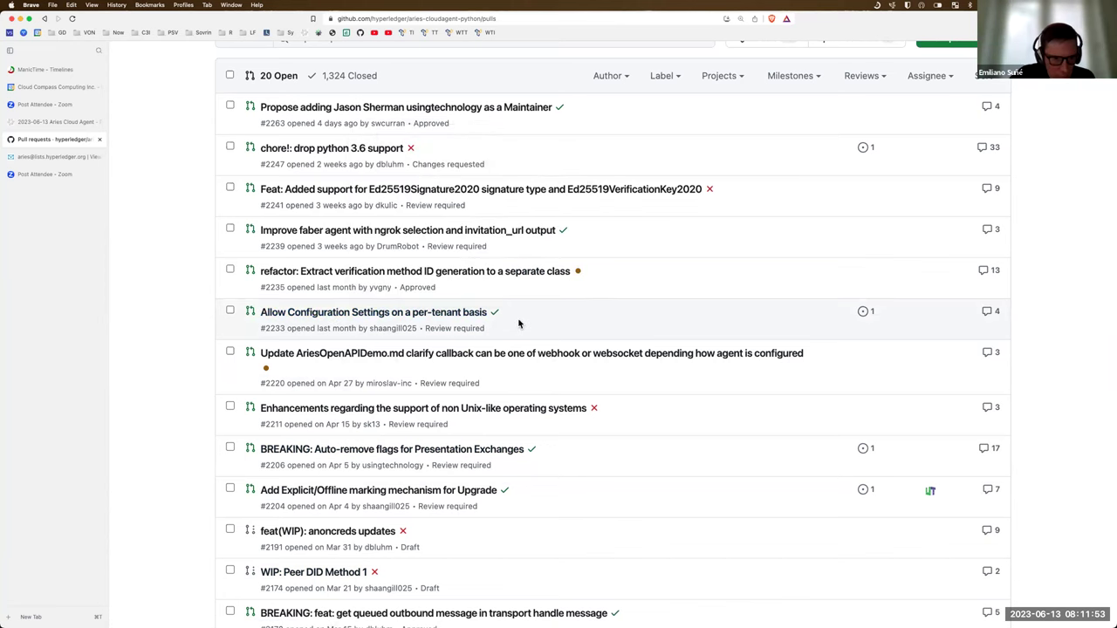
{"action": "mouse_move", "coordinate": [451, 314]}
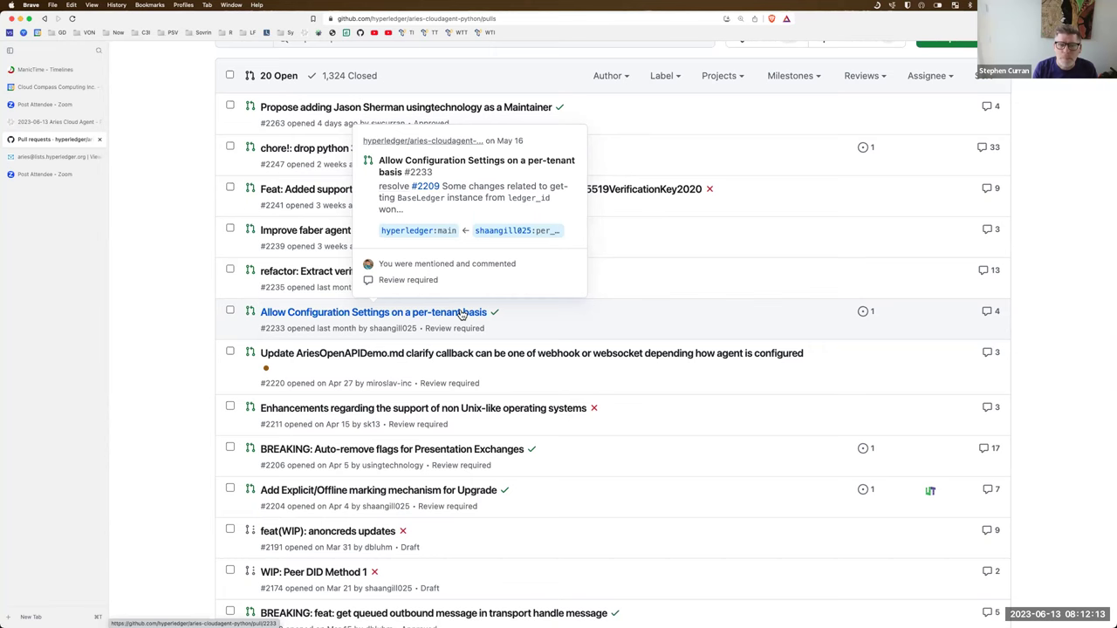
- Open PR #2233 'Allow Configuration Settings on a per-tenant basis' and scroll its 8-commit conversation
{"action": "left_click", "coordinate": [462, 313]}
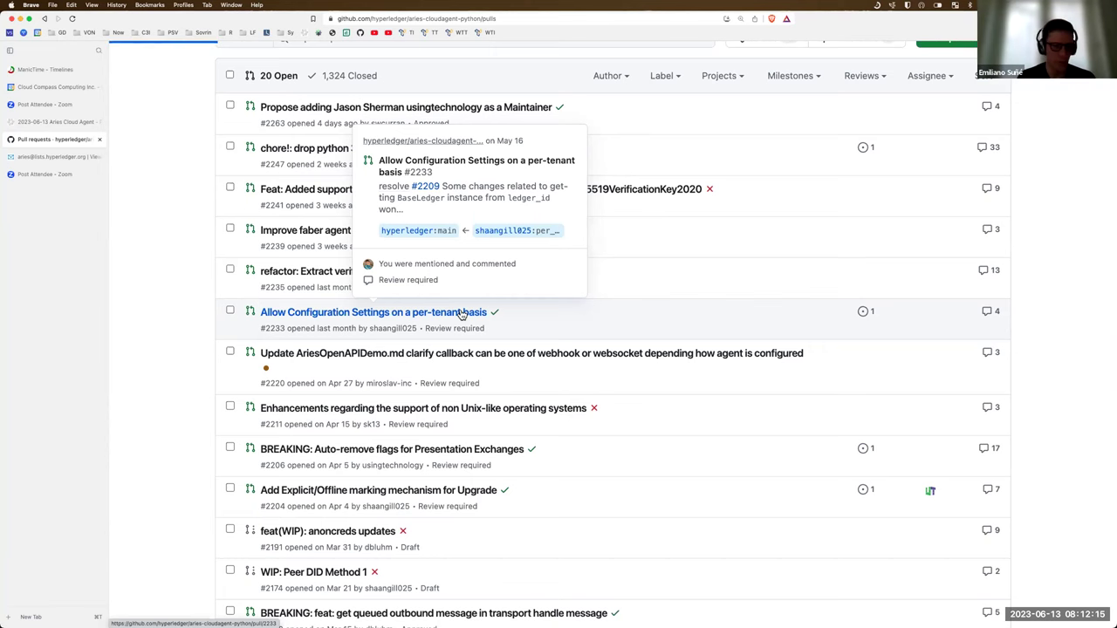
{"action": "scroll", "coordinate": [461, 314], "scroll_direction": "down", "scroll_amount": 5}
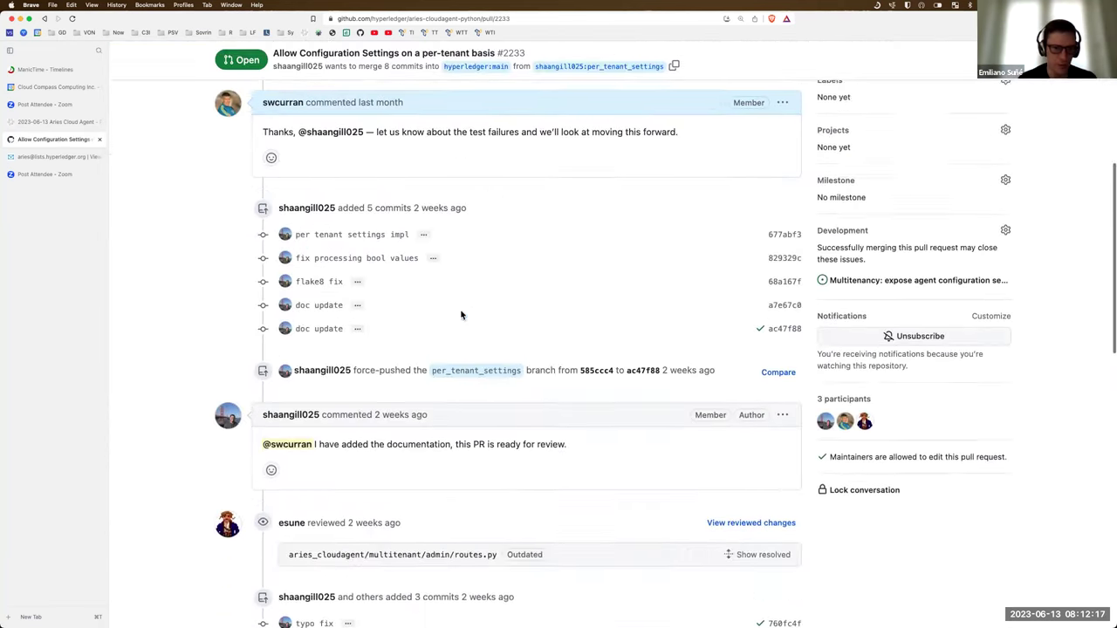
{"action": "scroll", "coordinate": [461, 315], "scroll_direction": "down", "scroll_amount": 5}
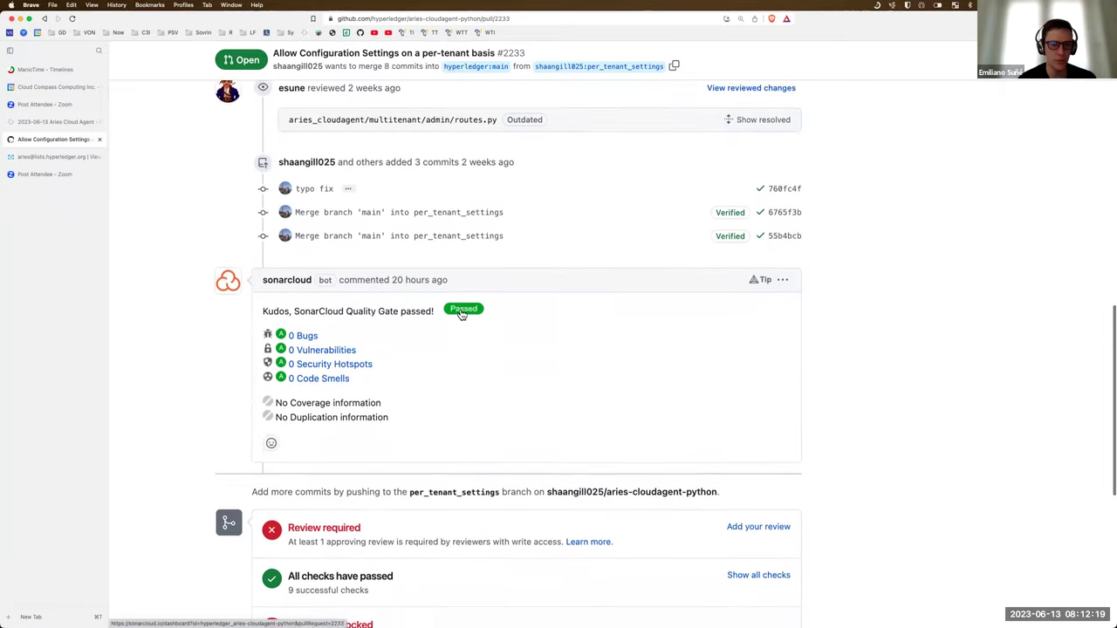
{"action": "scroll", "coordinate": [461, 315], "scroll_direction": "down", "scroll_amount": 2}
{"action": "scroll", "coordinate": [462, 314], "scroll_direction": "up", "scroll_amount": 6}
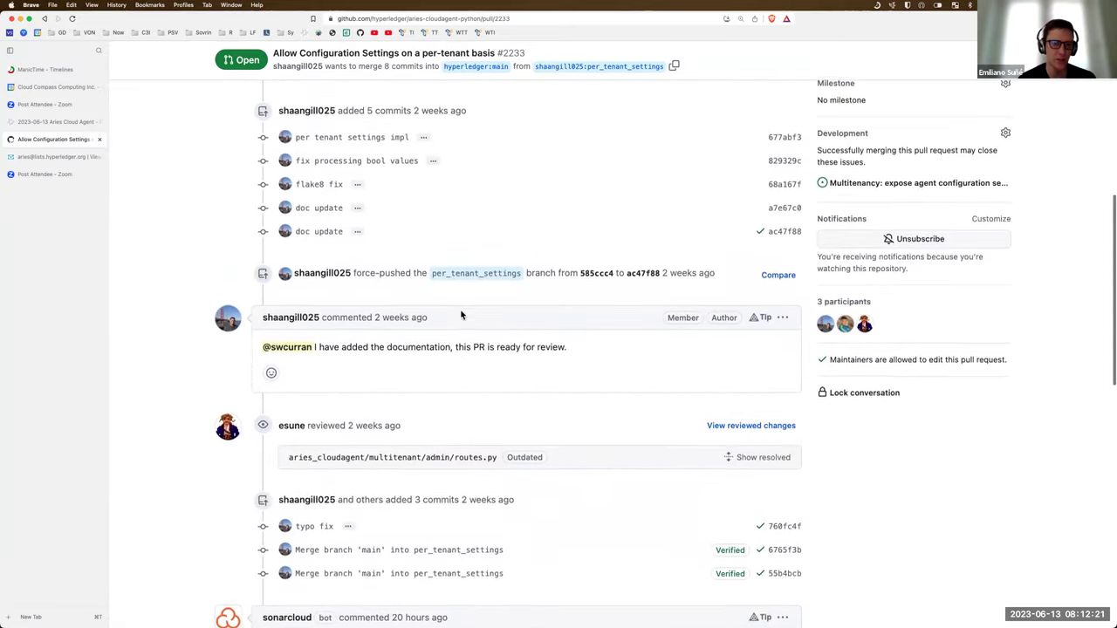
{"action": "scroll", "coordinate": [462, 314], "scroll_direction": "up", "scroll_amount": 10}
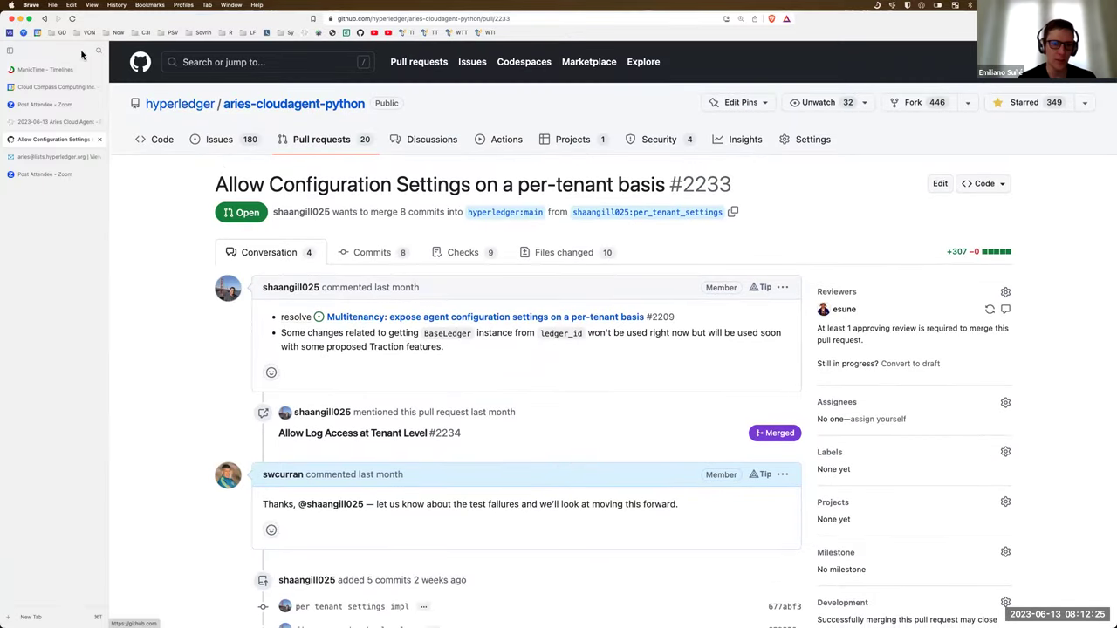
- Go back from PR #2233 to the list of 20 open pull requests and look through it
{"action": "left_click", "coordinate": [45, 19]}
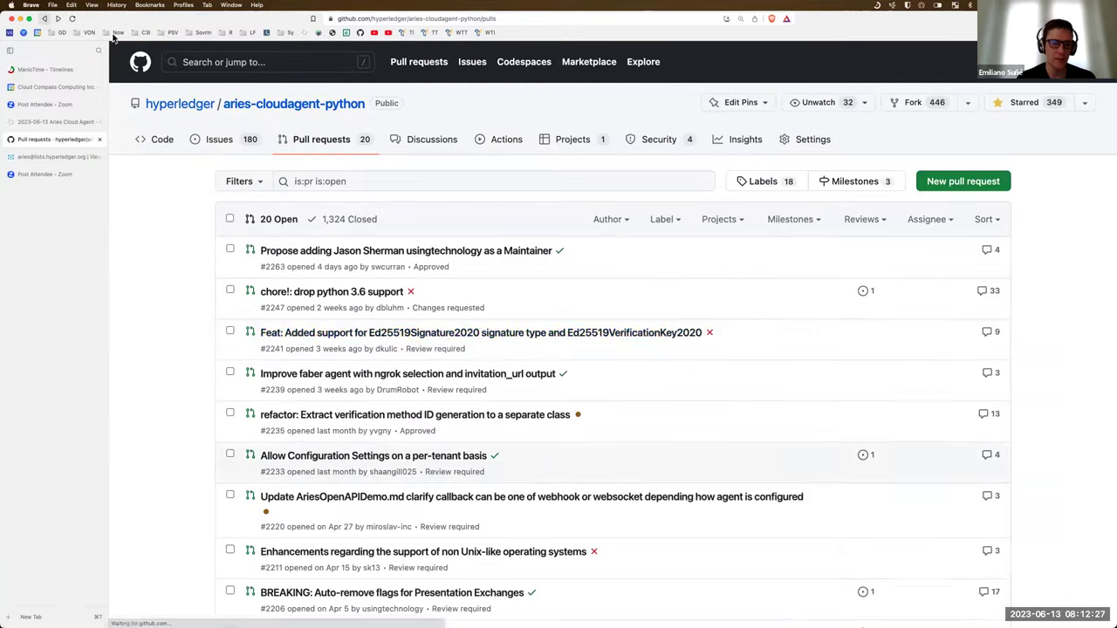
{"action": "mouse_move", "coordinate": [378, 456]}
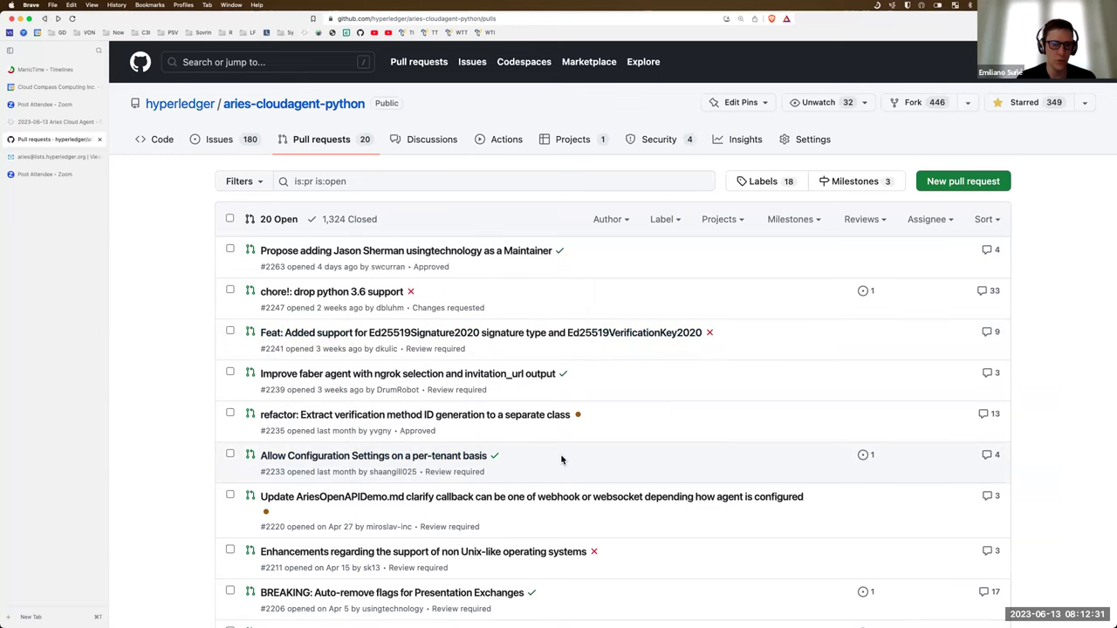
{"action": "scroll", "coordinate": [562, 460], "scroll_direction": "down", "scroll_amount": 1}
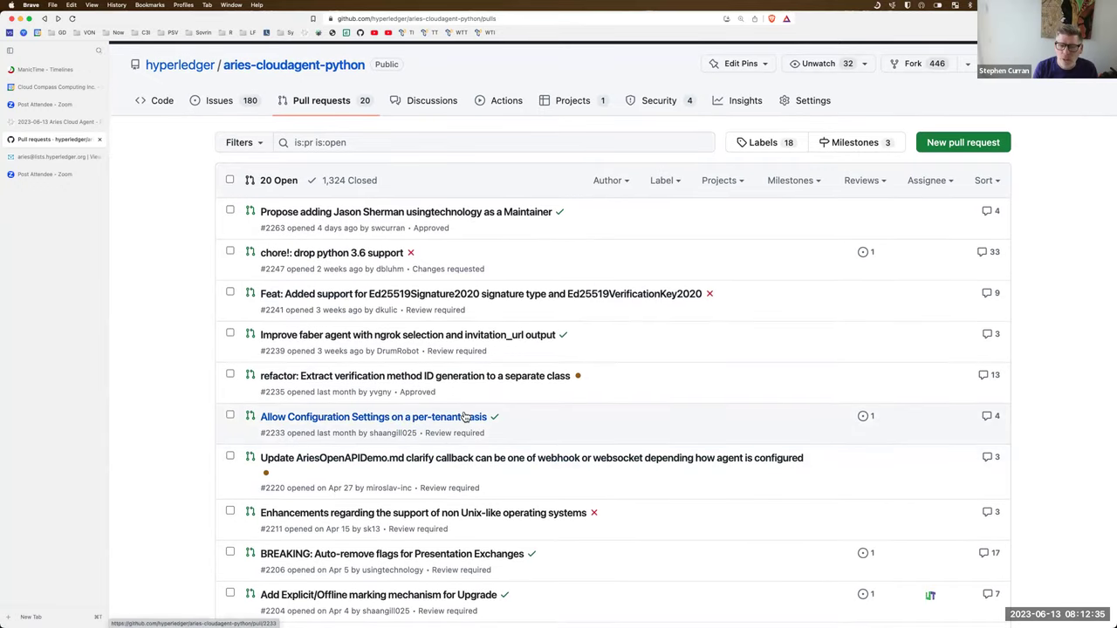
{"action": "scroll", "coordinate": [582, 425], "scroll_direction": "down", "scroll_amount": 1}
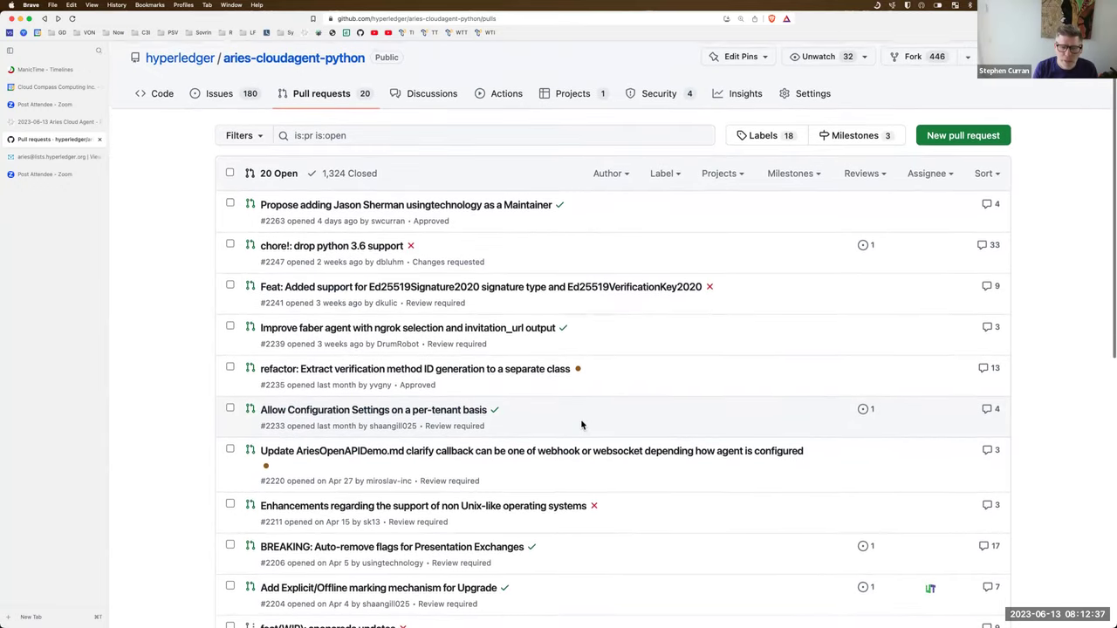
{"action": "scroll", "coordinate": [582, 425], "scroll_direction": "up", "scroll_amount": 1}
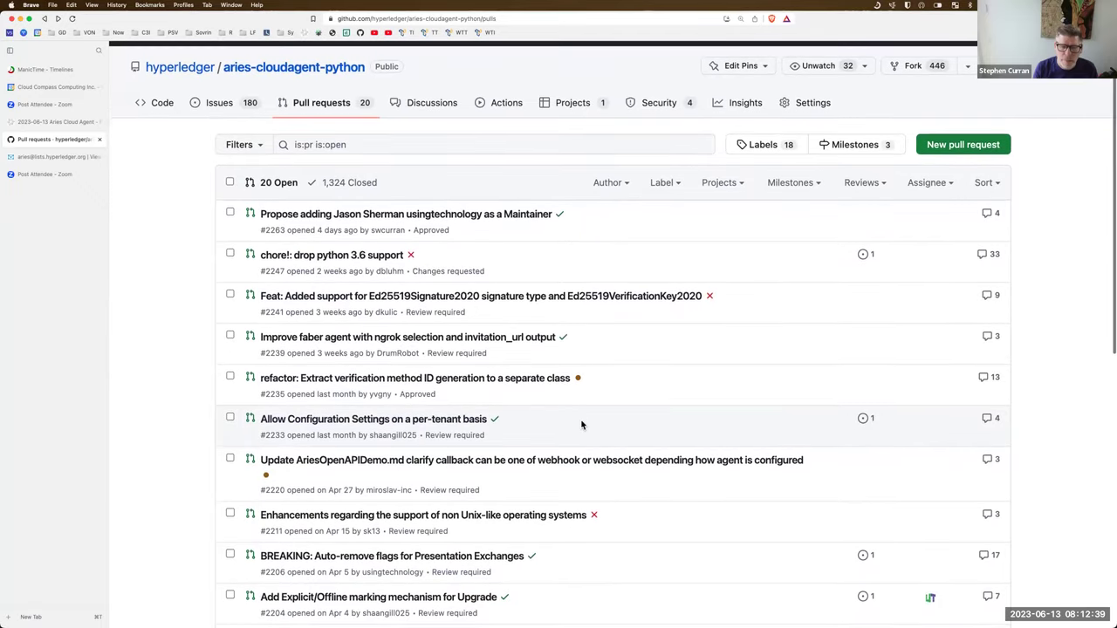
{"action": "scroll", "coordinate": [582, 425], "scroll_direction": "up", "scroll_amount": 2}
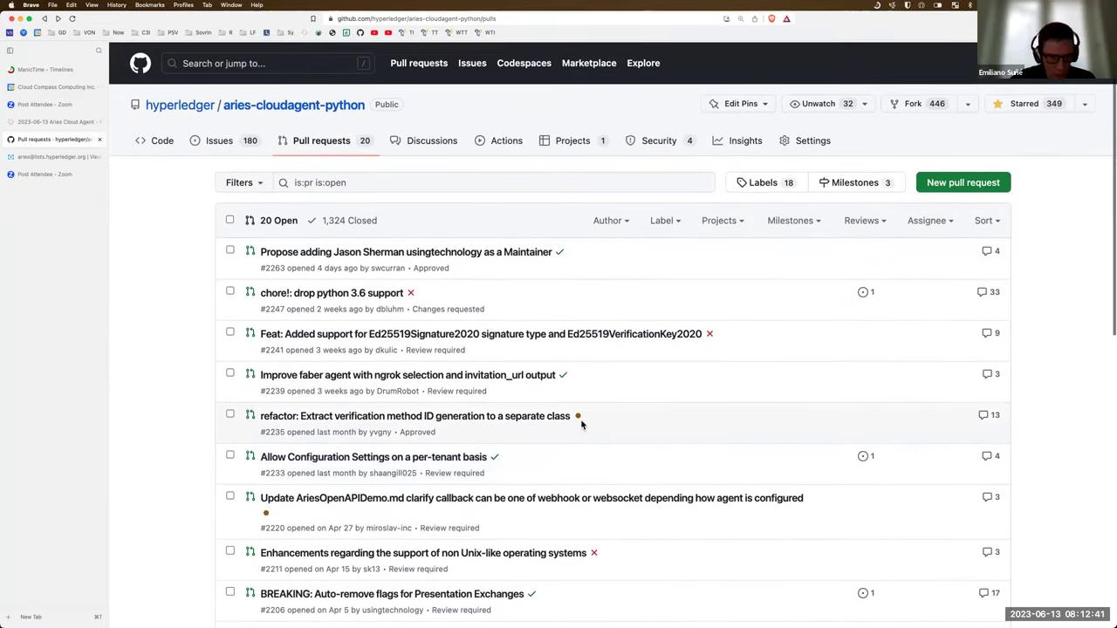
{"action": "mouse_move", "coordinate": [462, 463]}
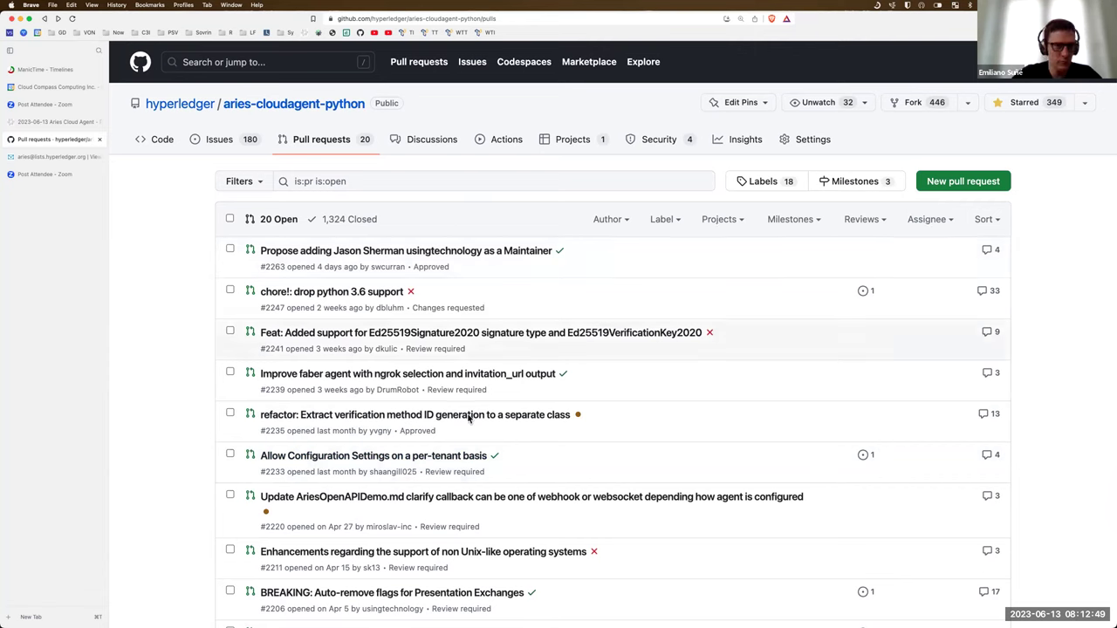
{"action": "mouse_move", "coordinate": [488, 458]}
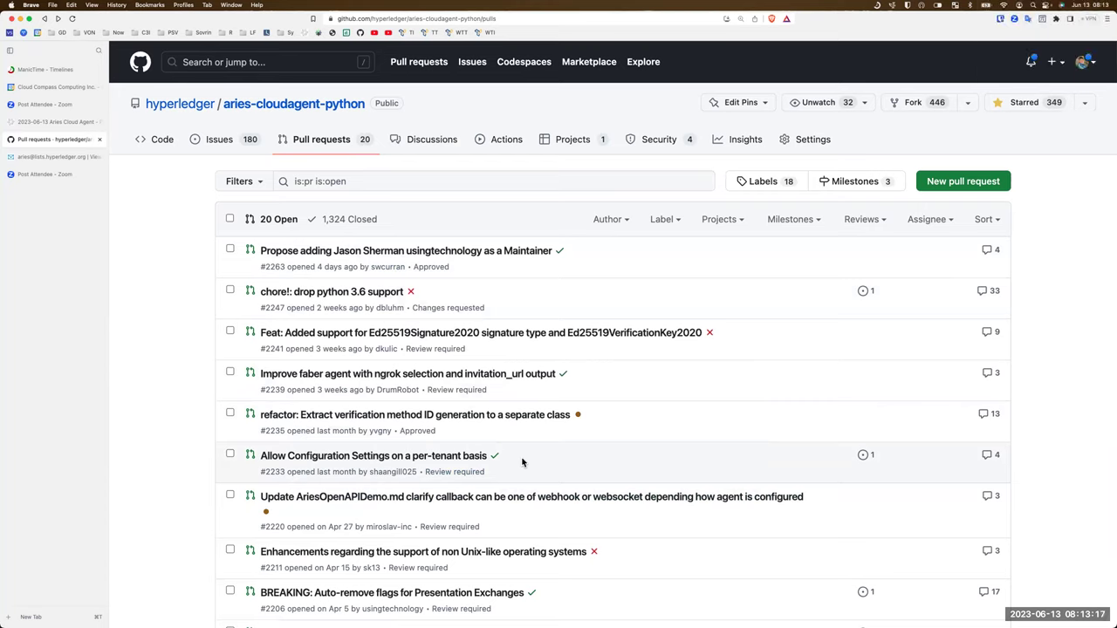
{"action": "mouse_move", "coordinate": [407, 460]}
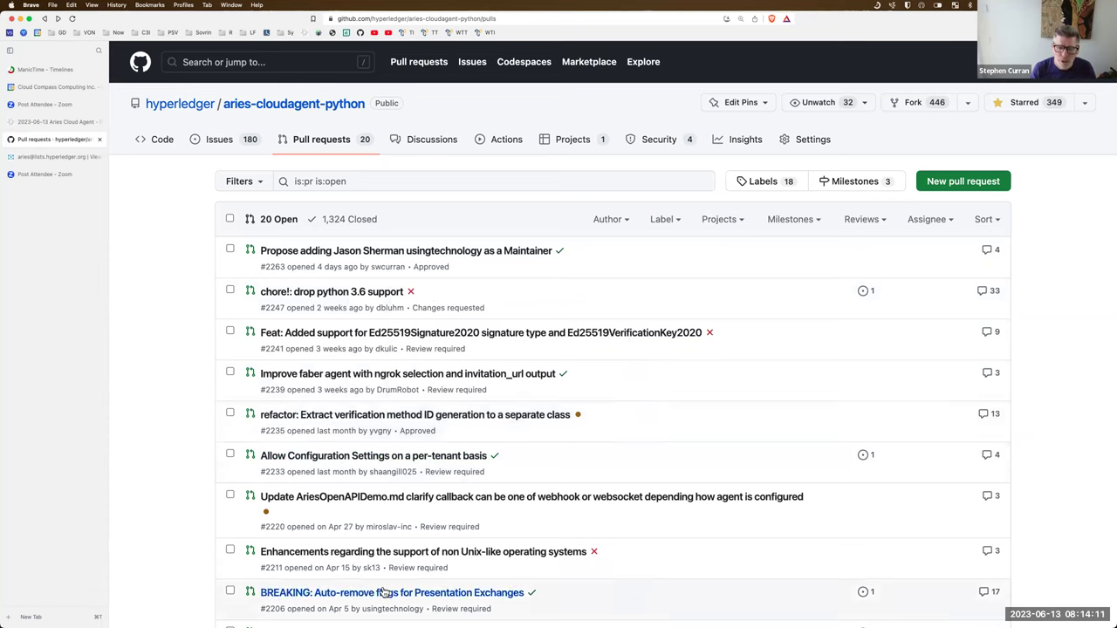
- Look over the open pull requests, including review-required #2241 adding Ed25519Signature2020 support
{"action": "mouse_move", "coordinate": [381, 594]}
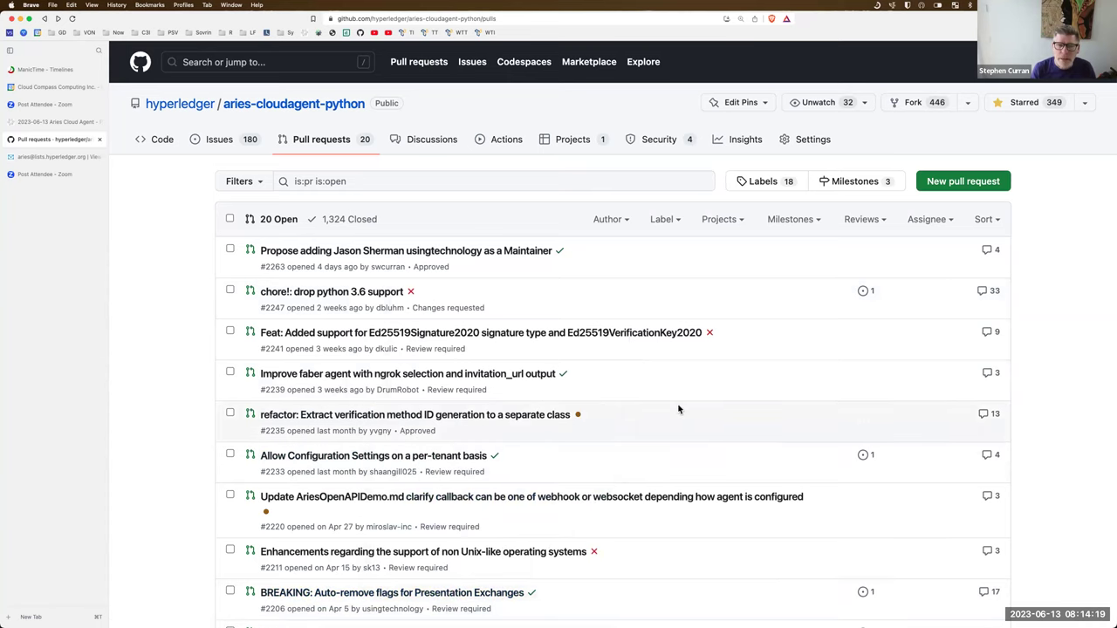
{"action": "mouse_move", "coordinate": [368, 295]}
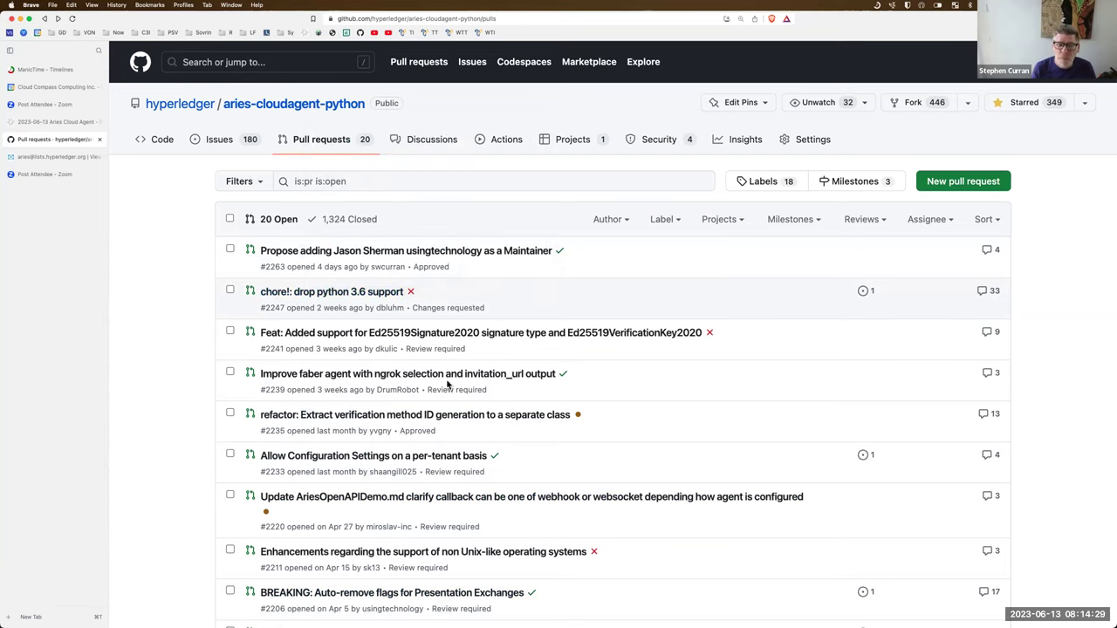
{"action": "mouse_move", "coordinate": [429, 380]}
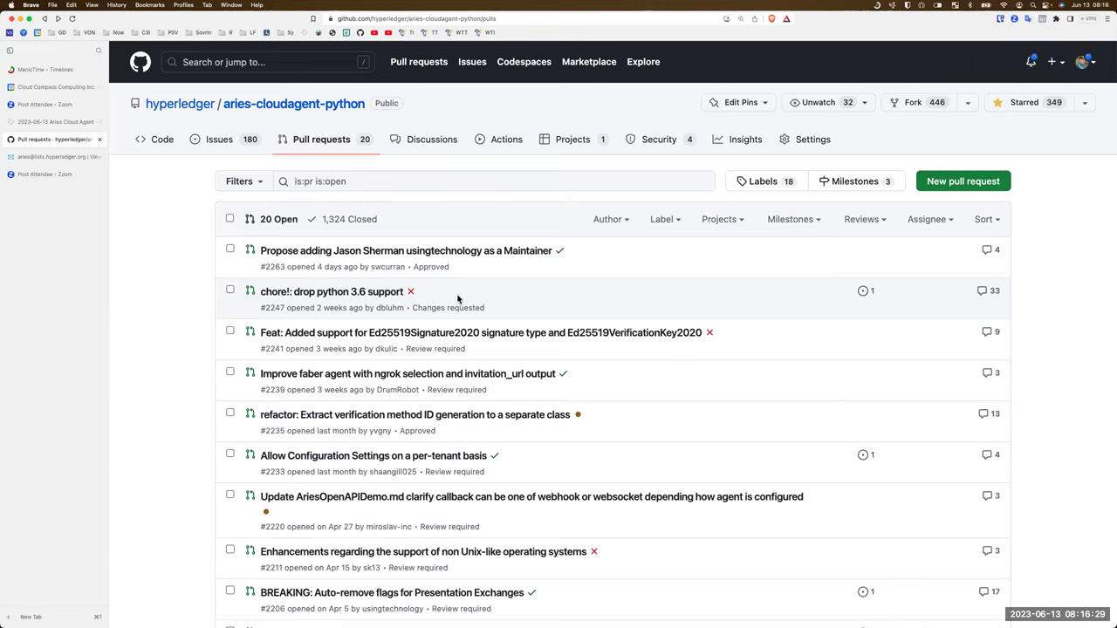
{"action": "mouse_move", "coordinate": [458, 339]}
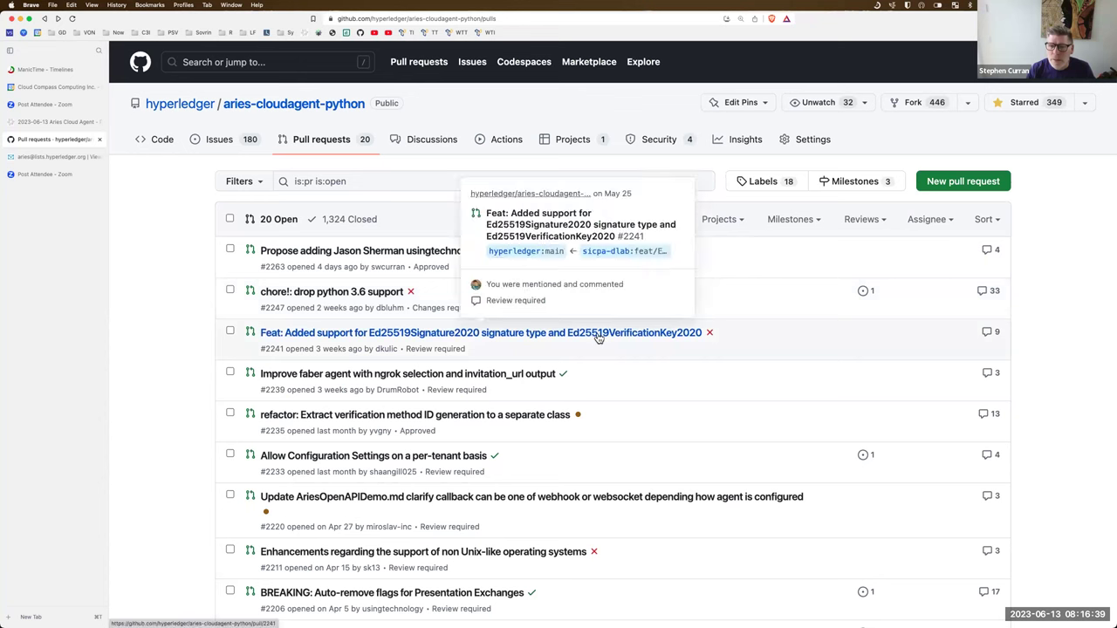
- Review PR #2241 for Ed25519 signature support, then return to the open pull requests list
{"action": "left_click", "coordinate": [490, 339]}
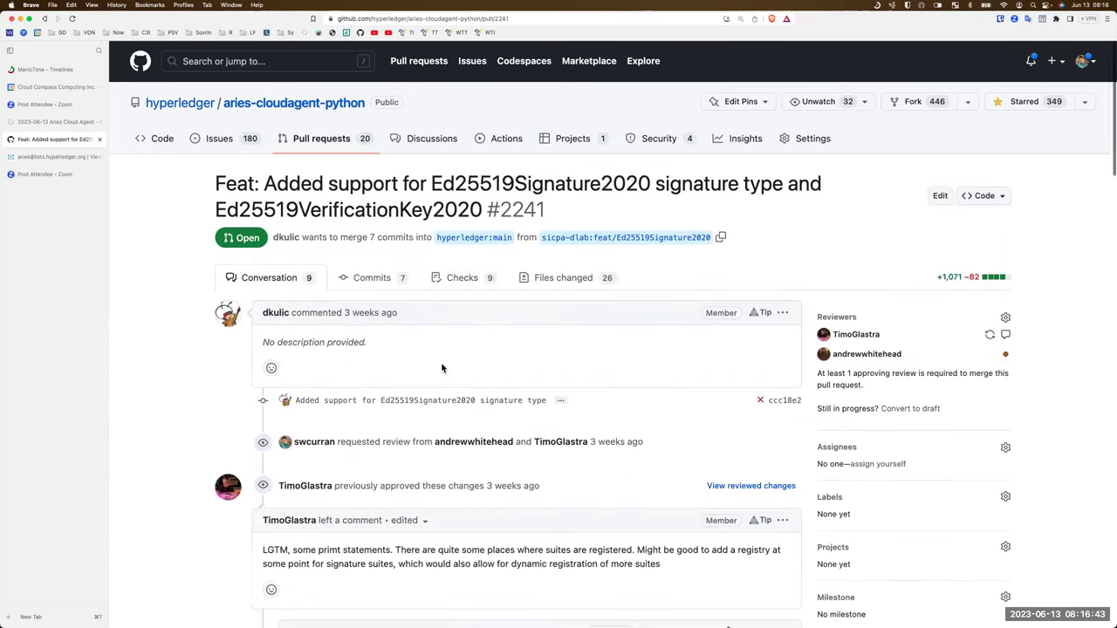
{"action": "scroll", "coordinate": [443, 368], "scroll_direction": "down", "scroll_amount": 3}
{"action": "scroll", "coordinate": [442, 368], "scroll_direction": "down", "scroll_amount": 15}
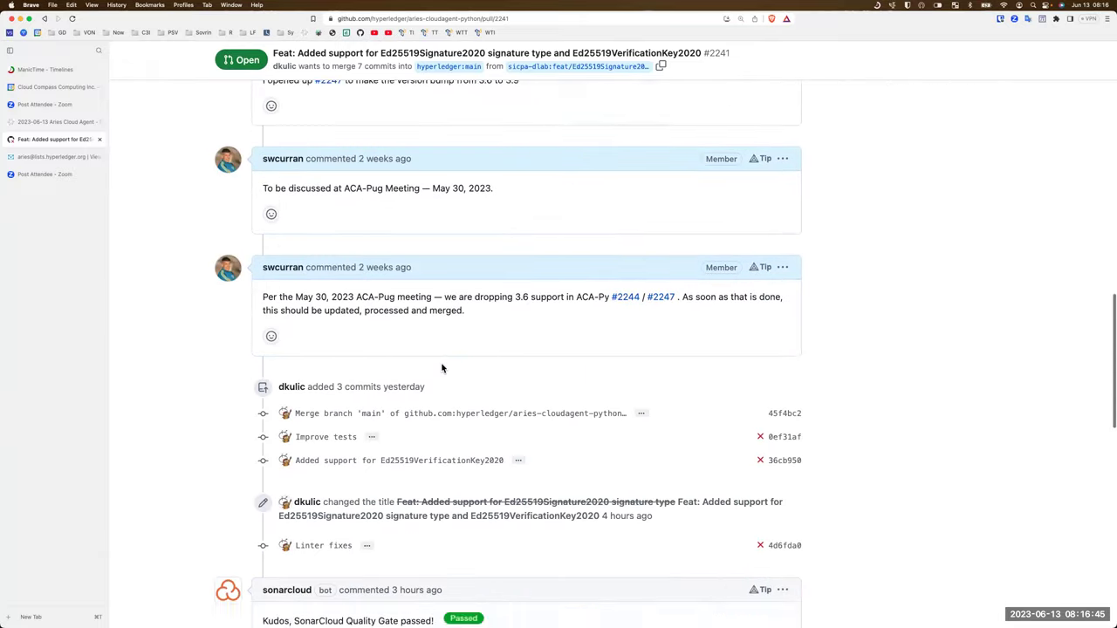
{"action": "scroll", "coordinate": [443, 367], "scroll_direction": "down", "scroll_amount": 5}
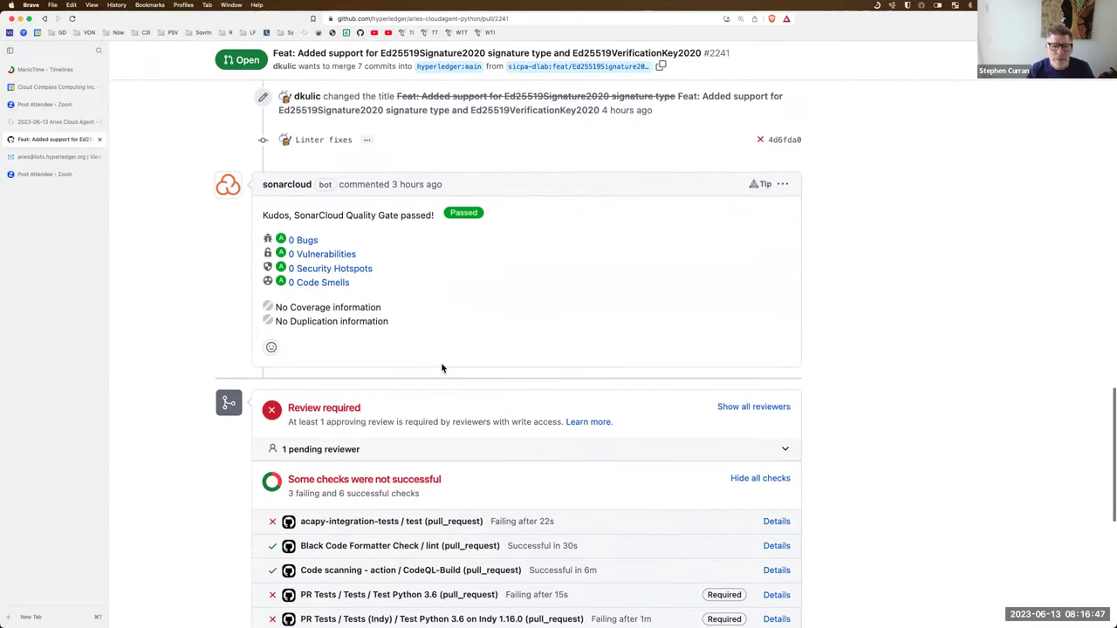
{"action": "scroll", "coordinate": [443, 367], "scroll_direction": "down", "scroll_amount": 5}
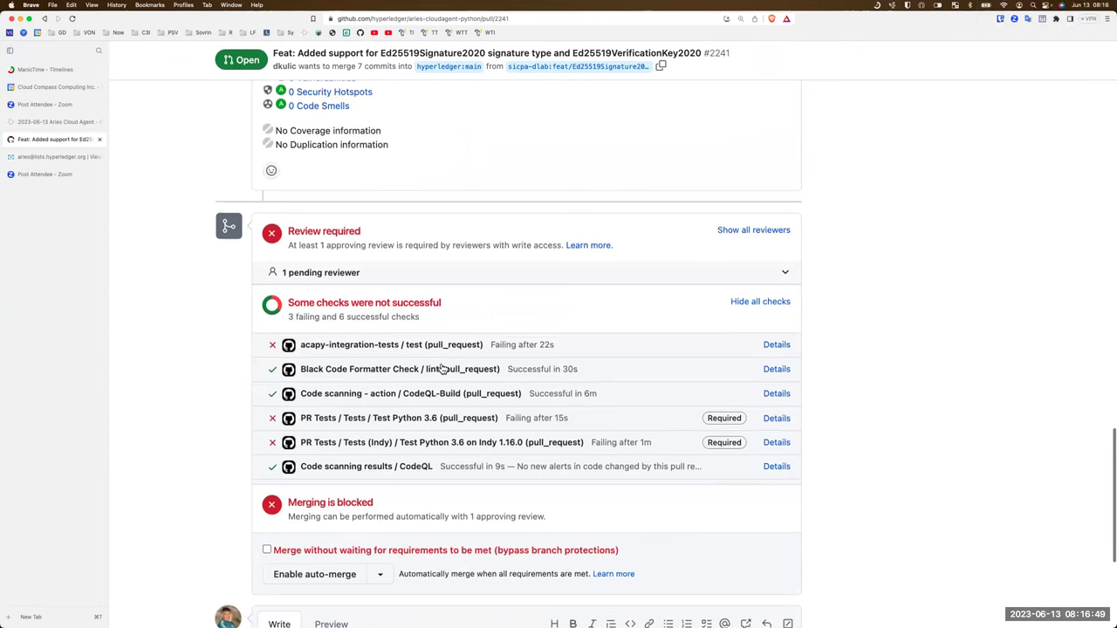
{"action": "scroll", "coordinate": [443, 364], "scroll_direction": "up", "scroll_amount": 20}
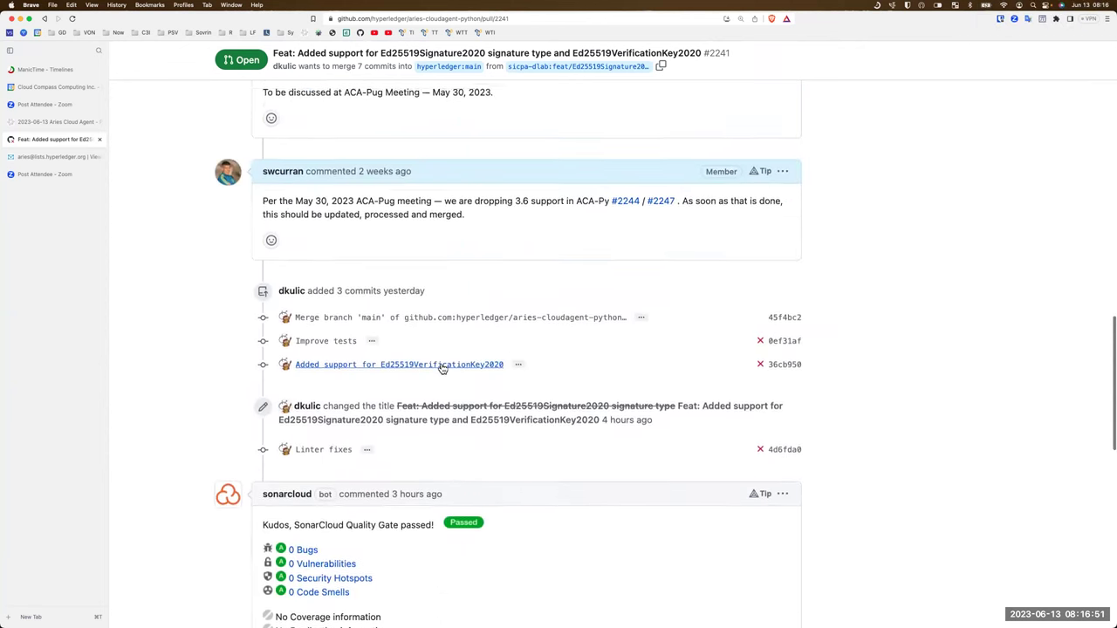
{"action": "scroll", "coordinate": [442, 364], "scroll_direction": "up", "scroll_amount": 5}
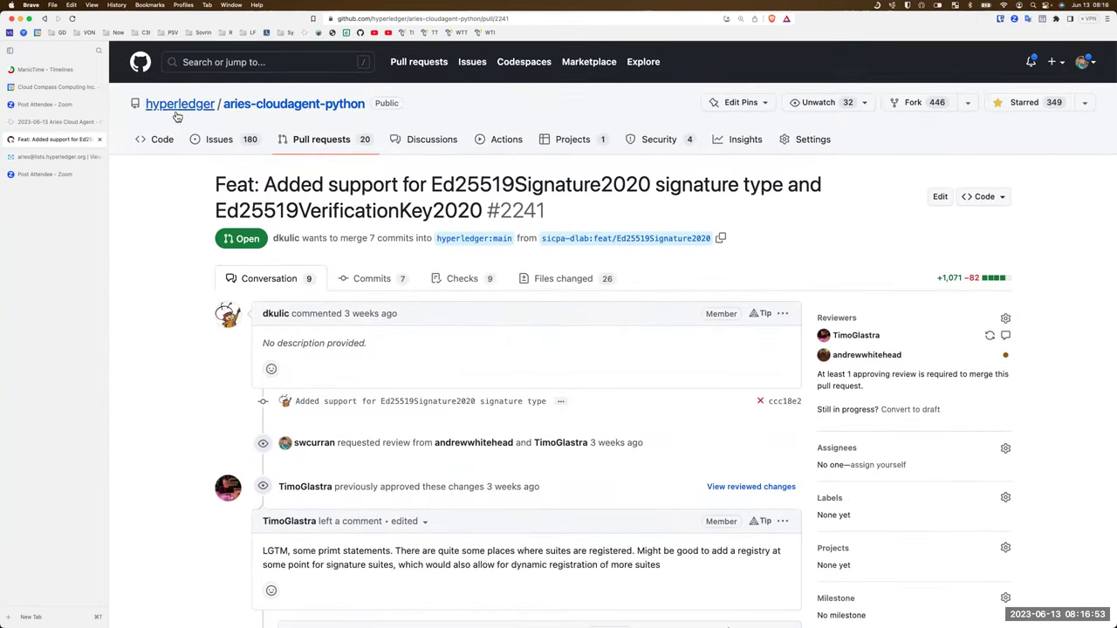
{"action": "left_click", "coordinate": [311, 142]}
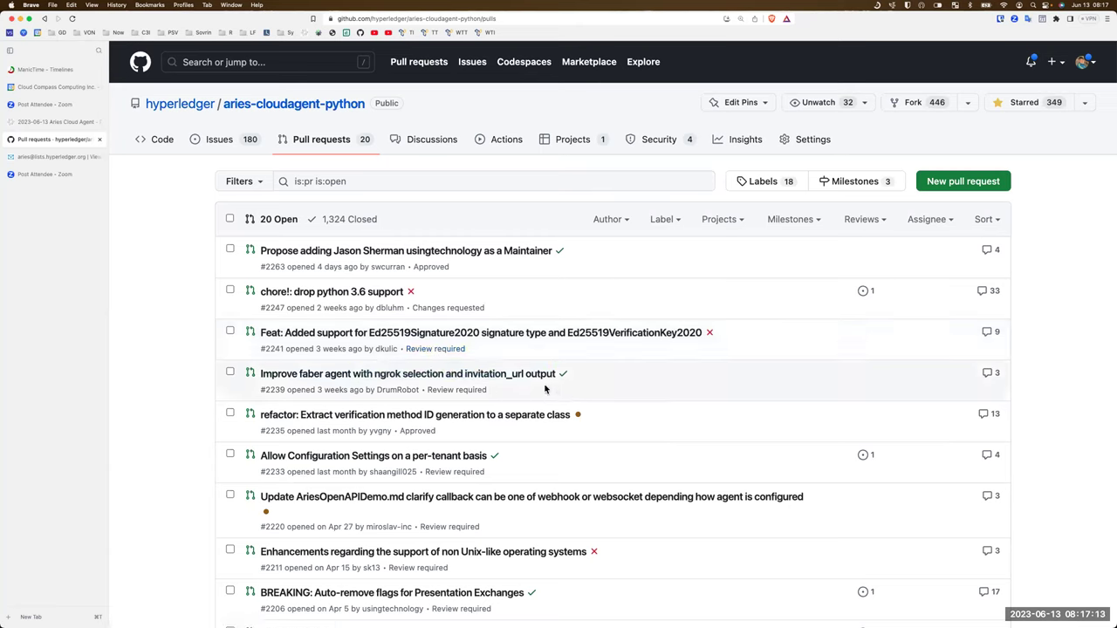
{"action": "left_click", "coordinate": [425, 373]}
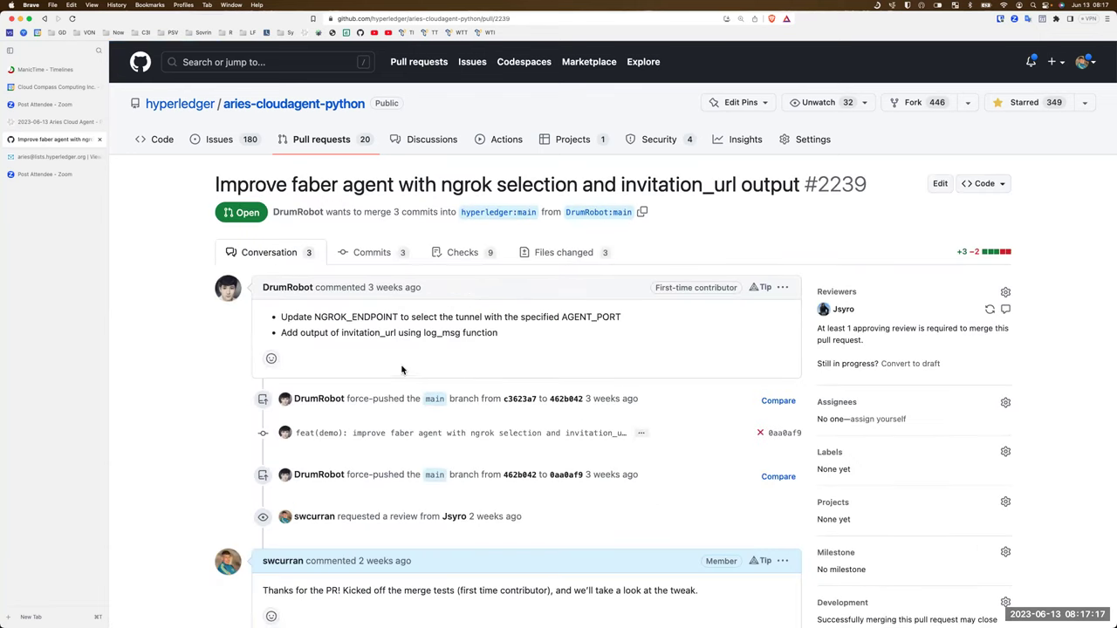
{"action": "scroll", "coordinate": [394, 343], "scroll_direction": "down", "scroll_amount": 1}
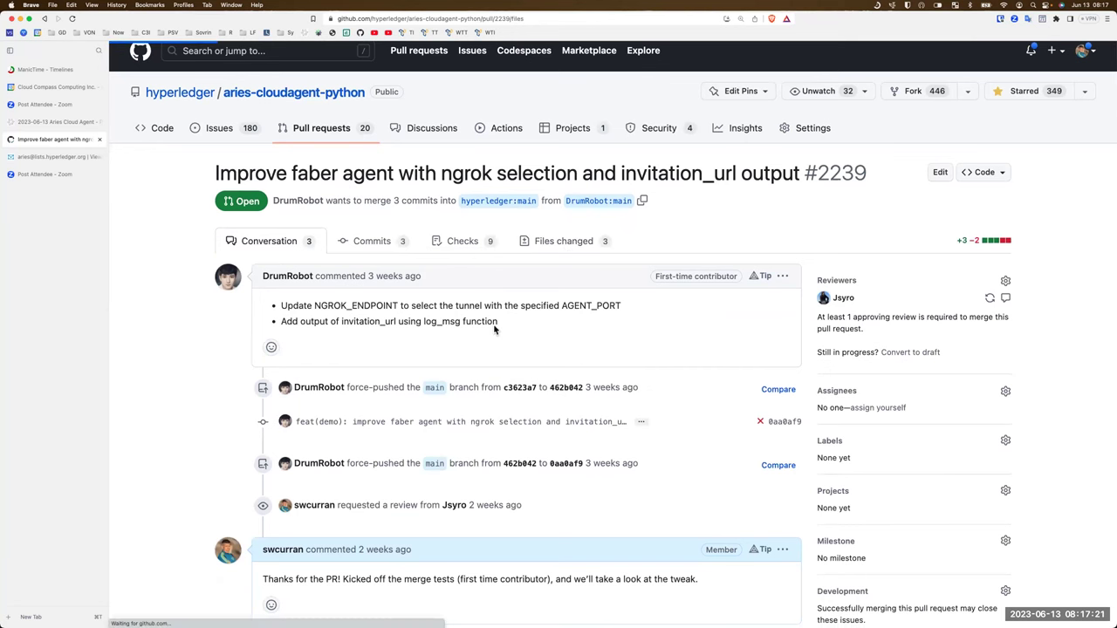
{"action": "scroll", "coordinate": [494, 334], "scroll_direction": "down", "scroll_amount": 5}
{"action": "scroll", "coordinate": [494, 334], "scroll_direction": "down", "scroll_amount": 3}
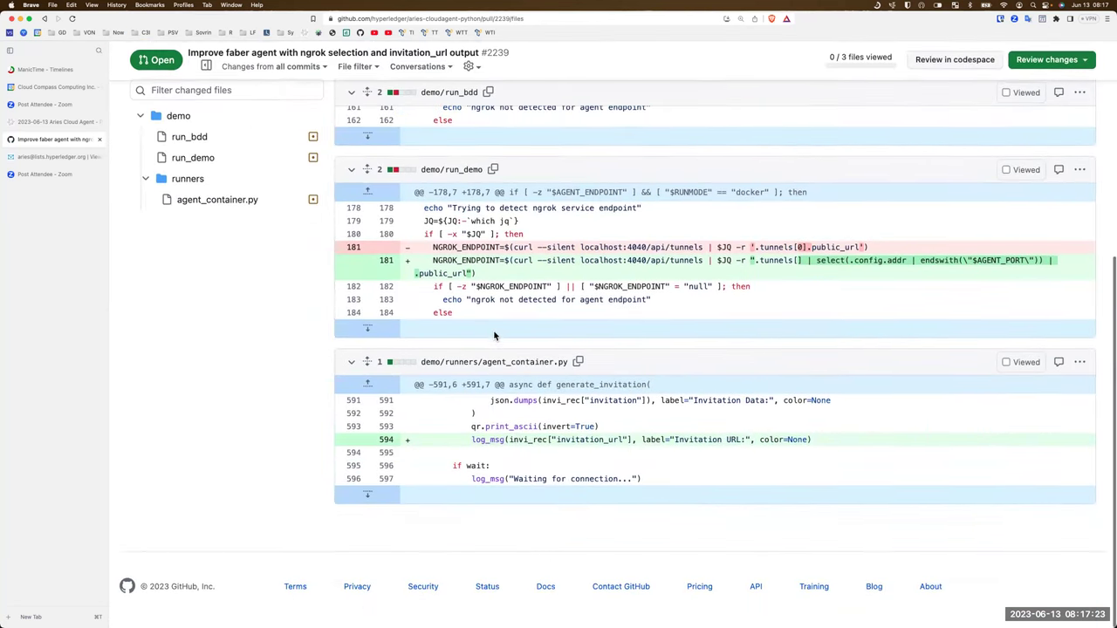
{"action": "scroll", "coordinate": [494, 332], "scroll_direction": "up", "scroll_amount": 5}
{"action": "scroll", "coordinate": [494, 331], "scroll_direction": "up", "scroll_amount": 3}
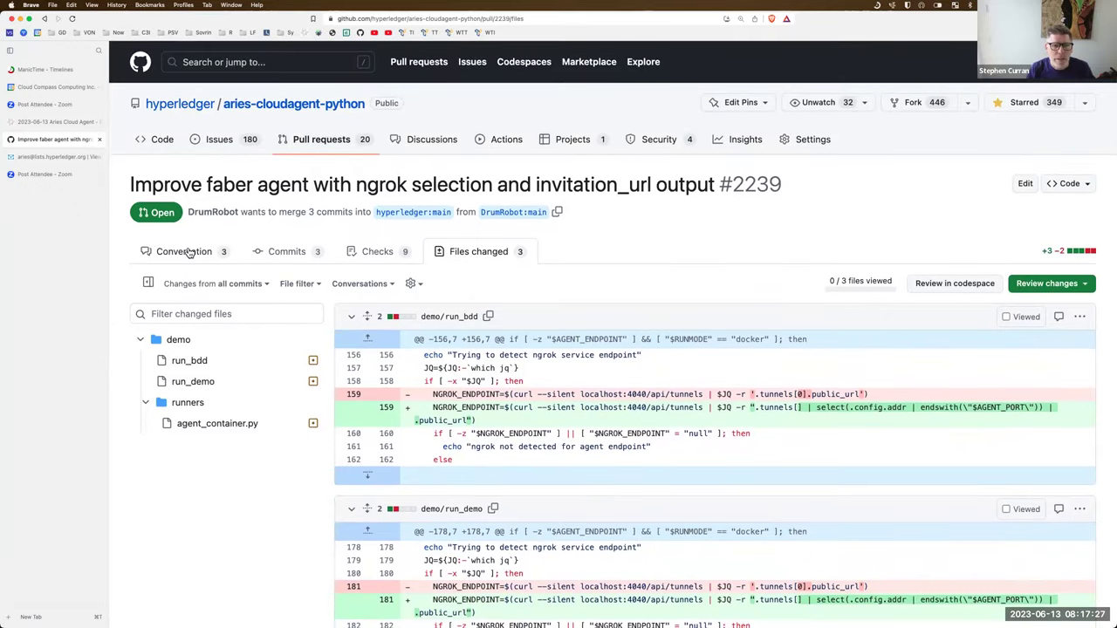
{"action": "left_click", "coordinate": [183, 251]}
{"action": "scroll", "coordinate": [437, 365], "scroll_direction": "down", "scroll_amount": 10}
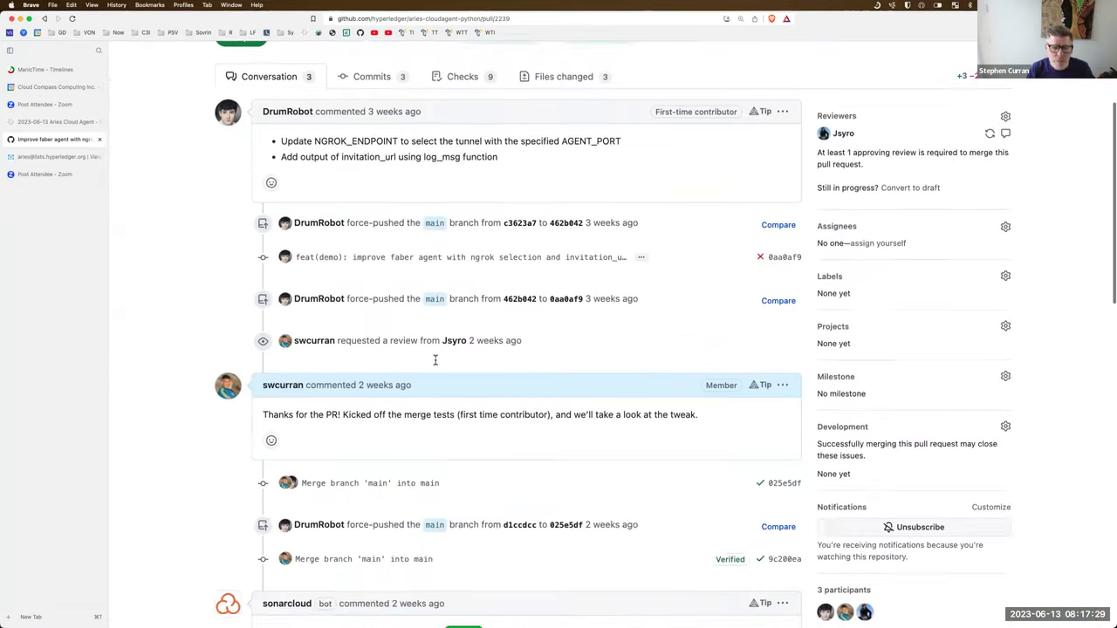
{"action": "scroll", "coordinate": [436, 365], "scroll_direction": "up", "scroll_amount": 3}
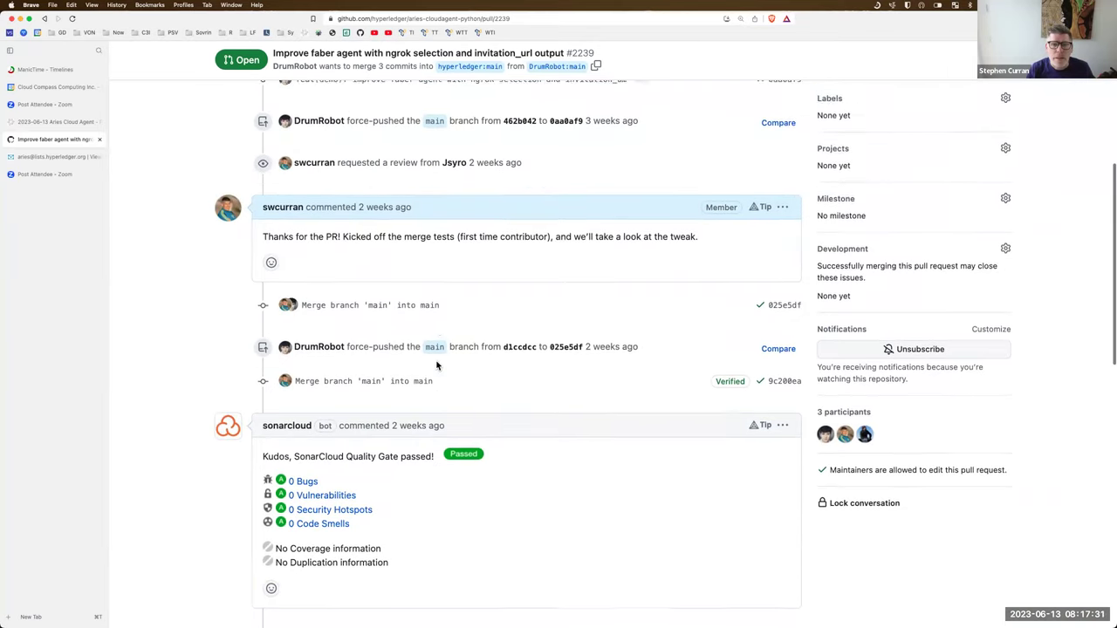
{"action": "scroll", "coordinate": [437, 364], "scroll_direction": "down", "scroll_amount": 7}
{"action": "scroll", "coordinate": [437, 365], "scroll_direction": "down", "scroll_amount": 3}
{"action": "scroll", "coordinate": [419, 403], "scroll_direction": "down", "scroll_amount": 2}
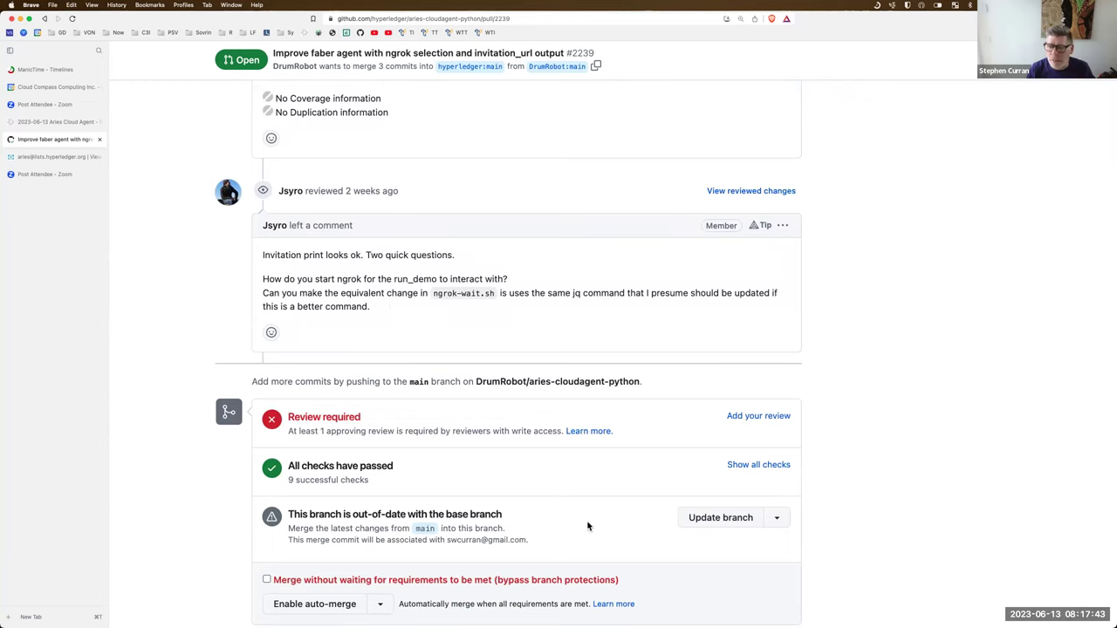
{"action": "scroll", "coordinate": [487, 347], "scroll_direction": "up", "scroll_amount": 15}
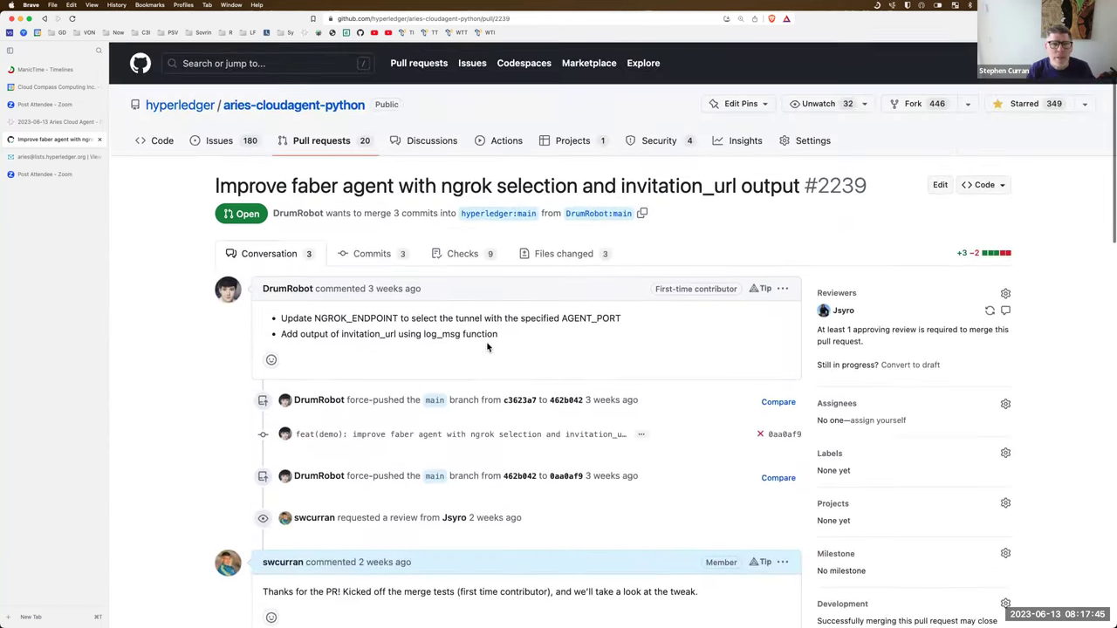
{"action": "left_click", "coordinate": [45, 19]}
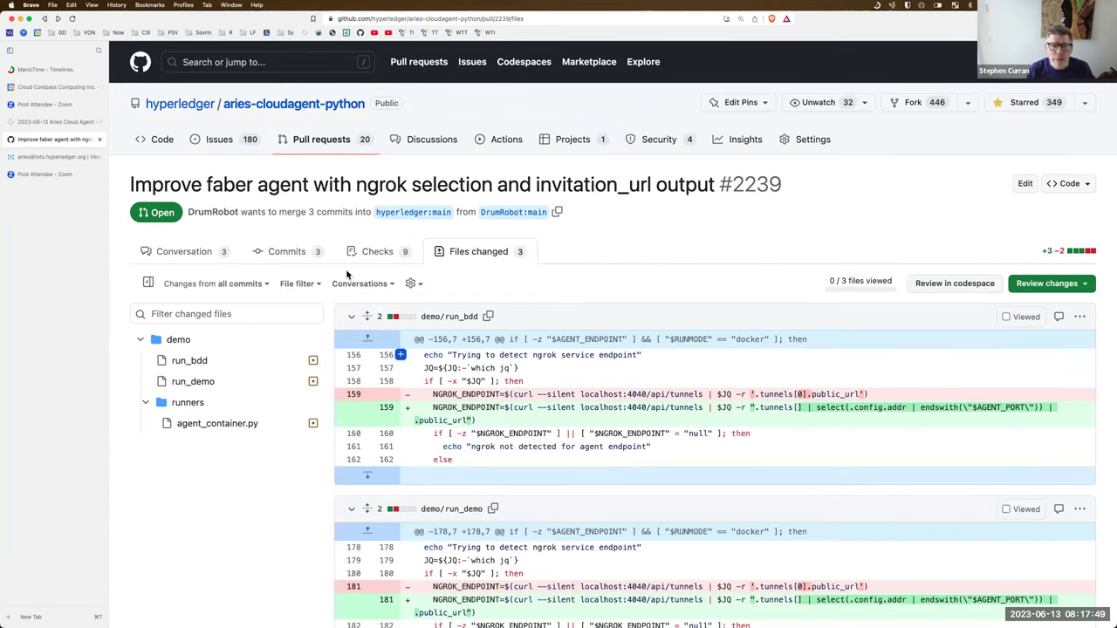
{"action": "left_click", "coordinate": [45, 18]}
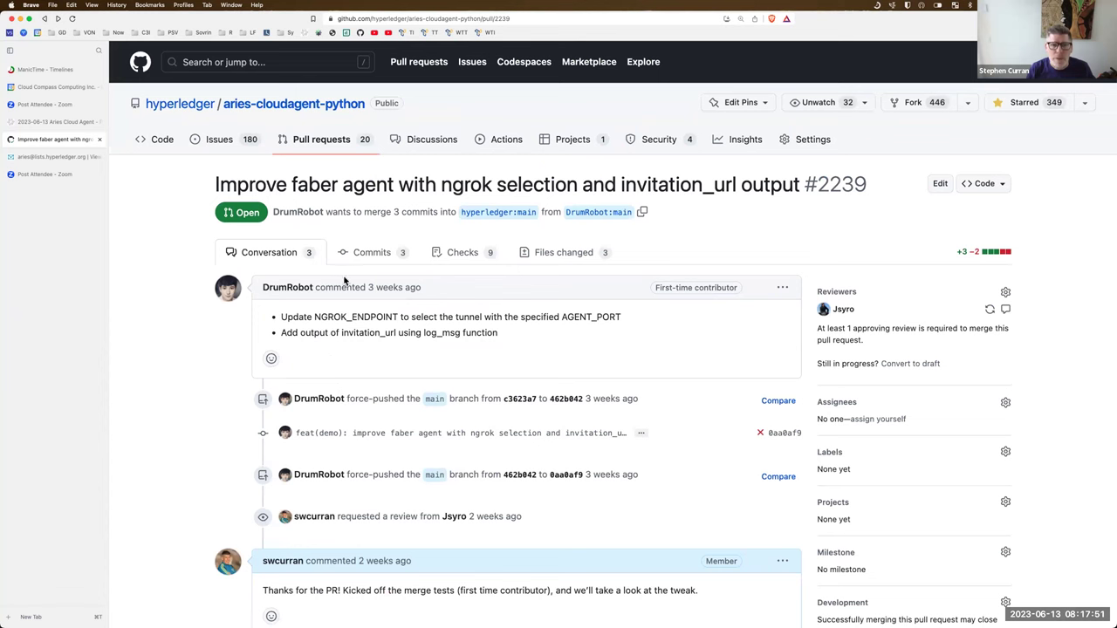
{"action": "left_click", "coordinate": [45, 18]}
{"action": "mouse_move", "coordinate": [340, 419]}
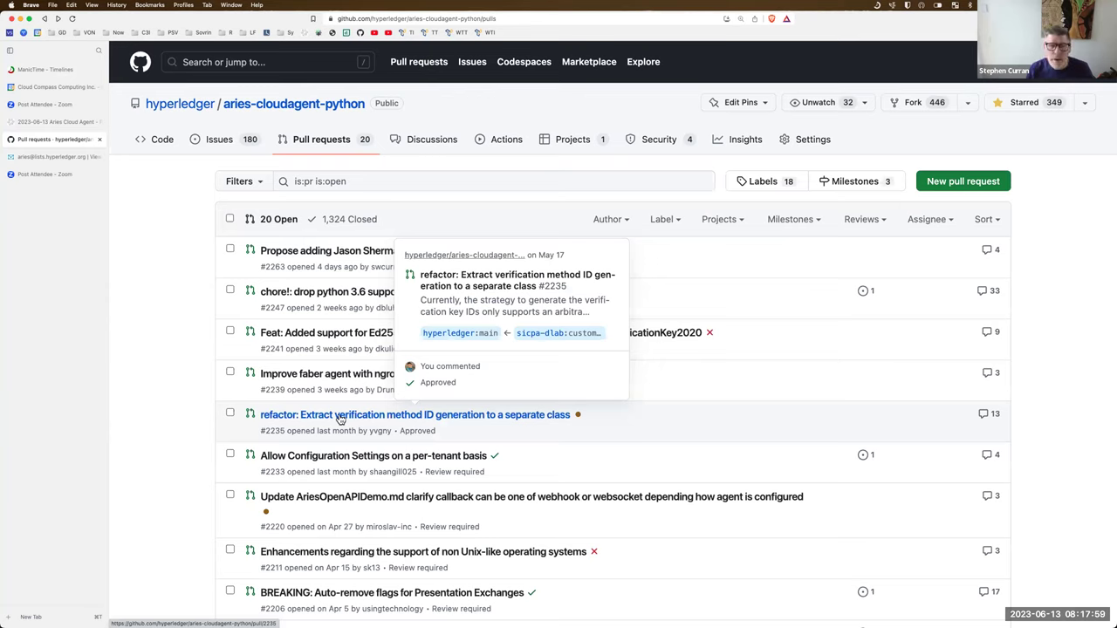
- Approve and run the workflows awaiting maintainer approval on pull request #2235, then leave its page
{"action": "left_click", "coordinate": [340, 419]}
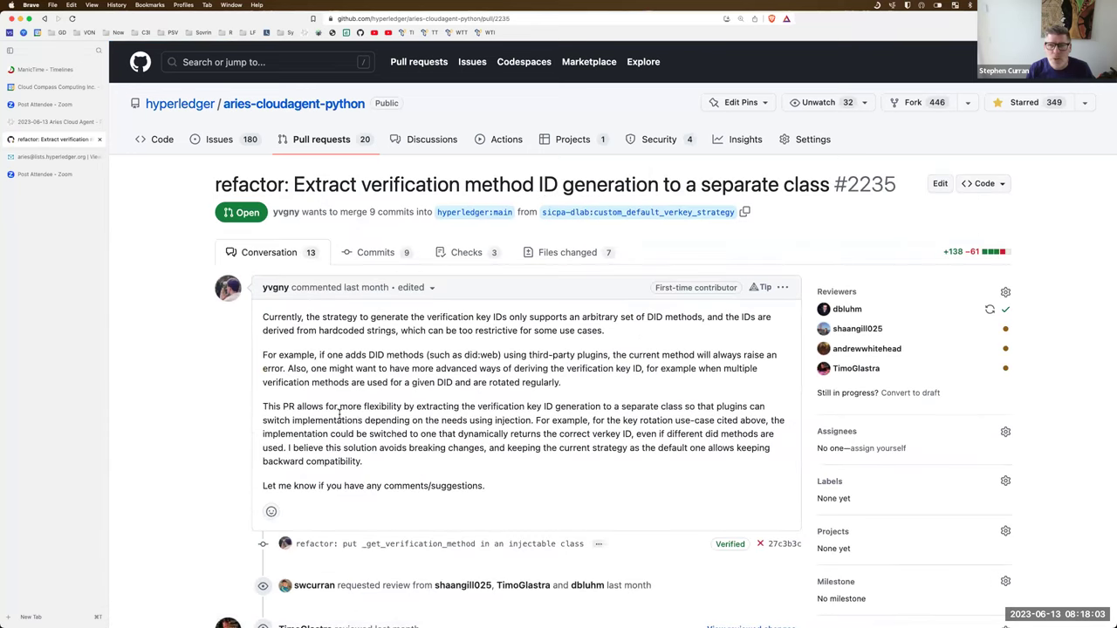
{"action": "scroll", "coordinate": [339, 416], "scroll_direction": "down", "scroll_amount": 1}
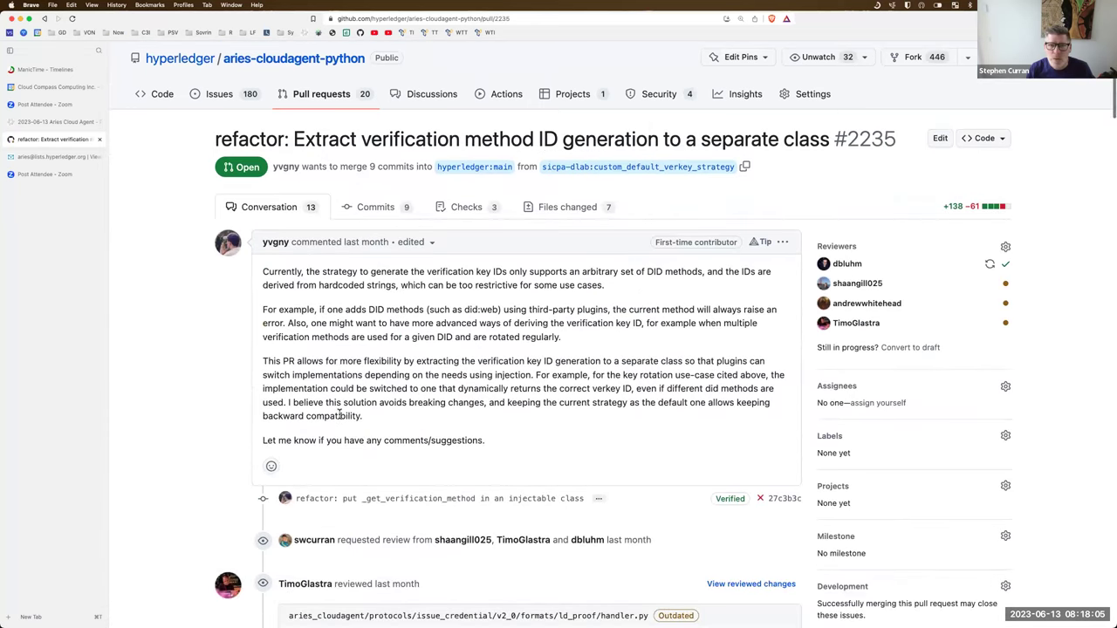
{"action": "scroll", "coordinate": [340, 416], "scroll_direction": "down", "scroll_amount": 15}
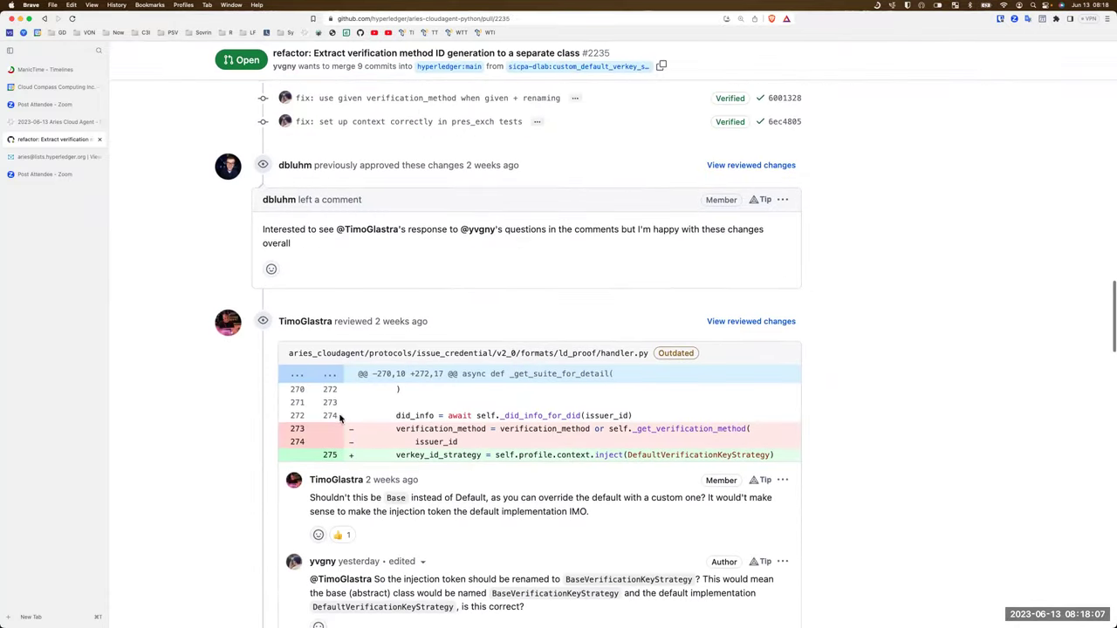
{"action": "scroll", "coordinate": [339, 419], "scroll_direction": "down", "scroll_amount": 15}
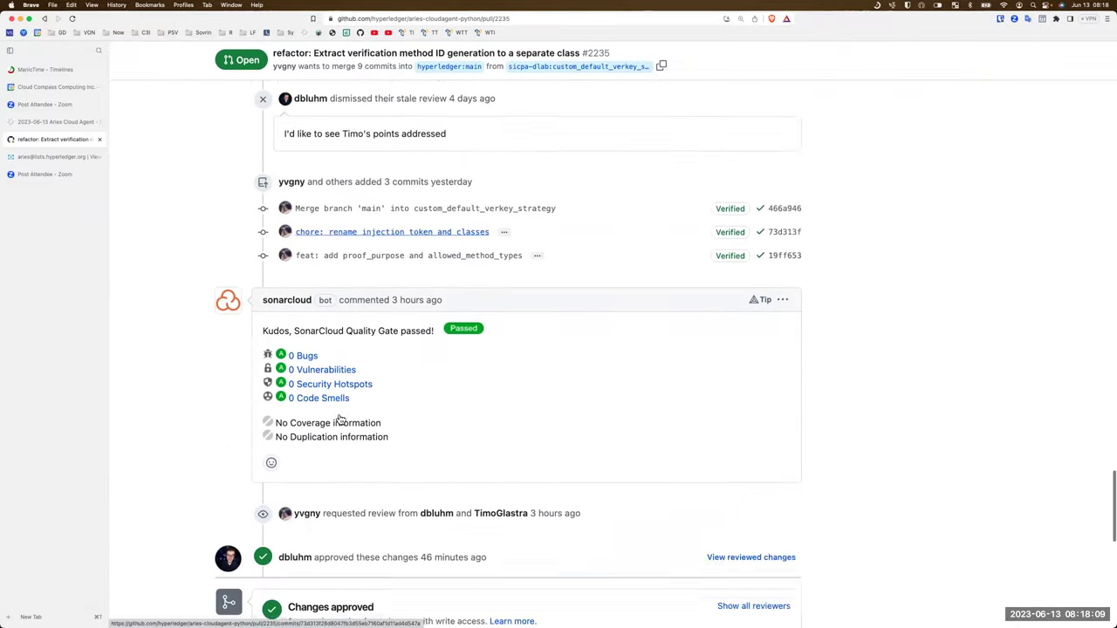
{"action": "scroll", "coordinate": [339, 419], "scroll_direction": "down", "scroll_amount": 5}
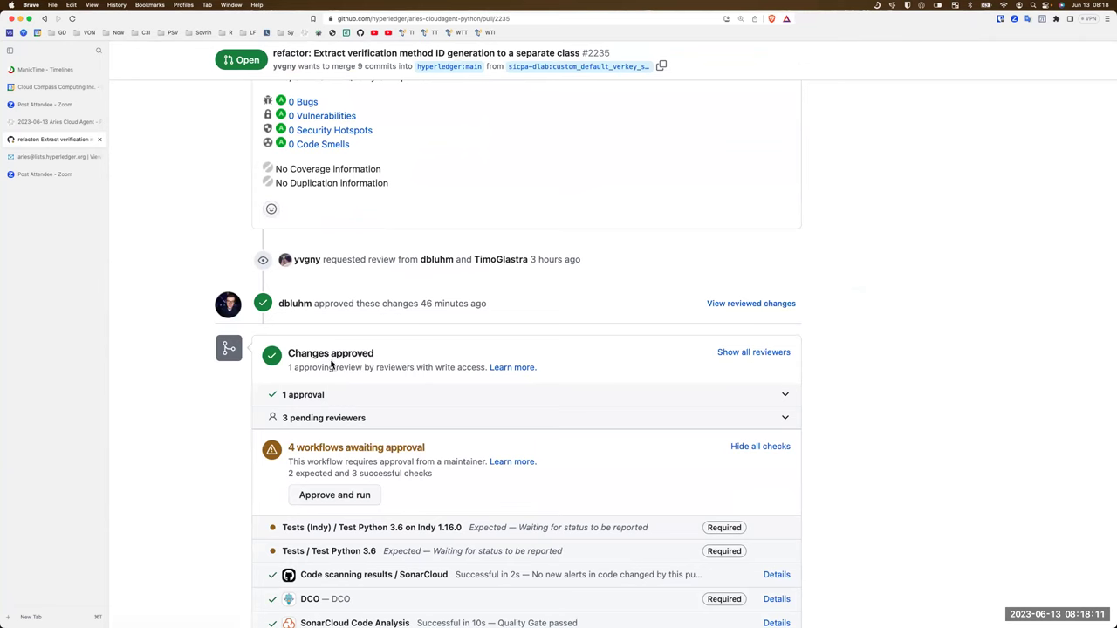
{"action": "scroll", "coordinate": [357, 411], "scroll_direction": "down", "scroll_amount": 2}
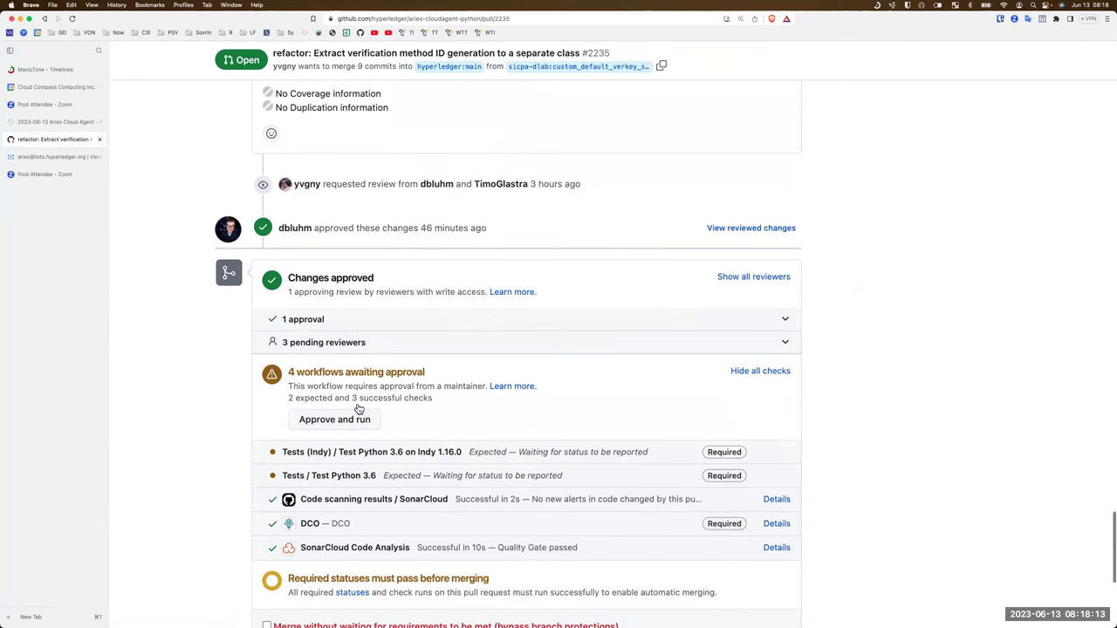
{"action": "left_click", "coordinate": [346, 420]}
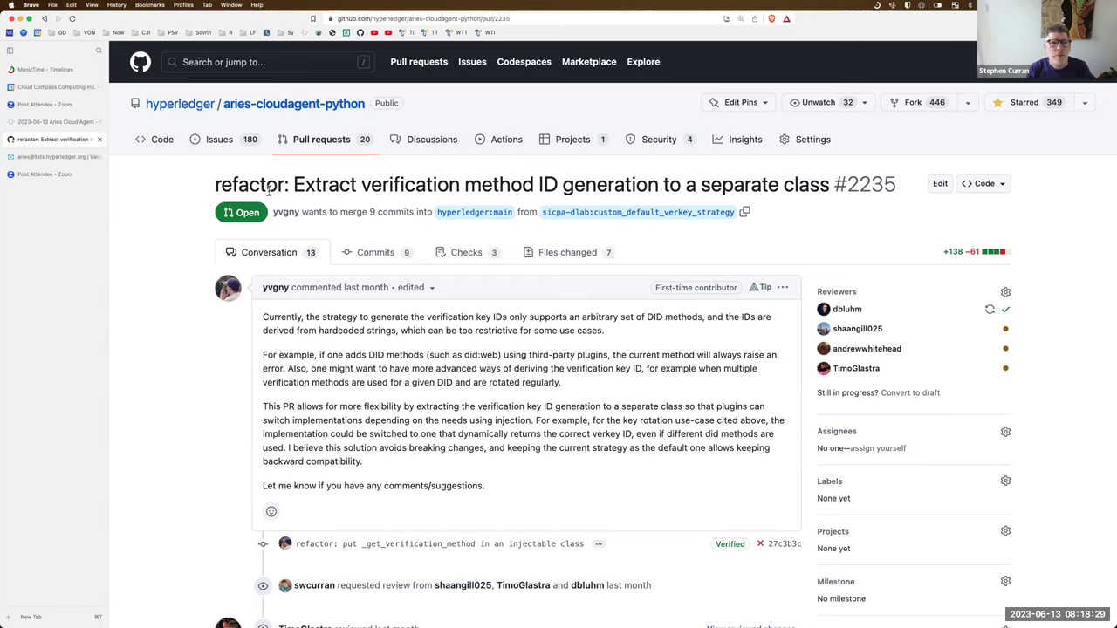
{"action": "left_click", "coordinate": [43, 19]}
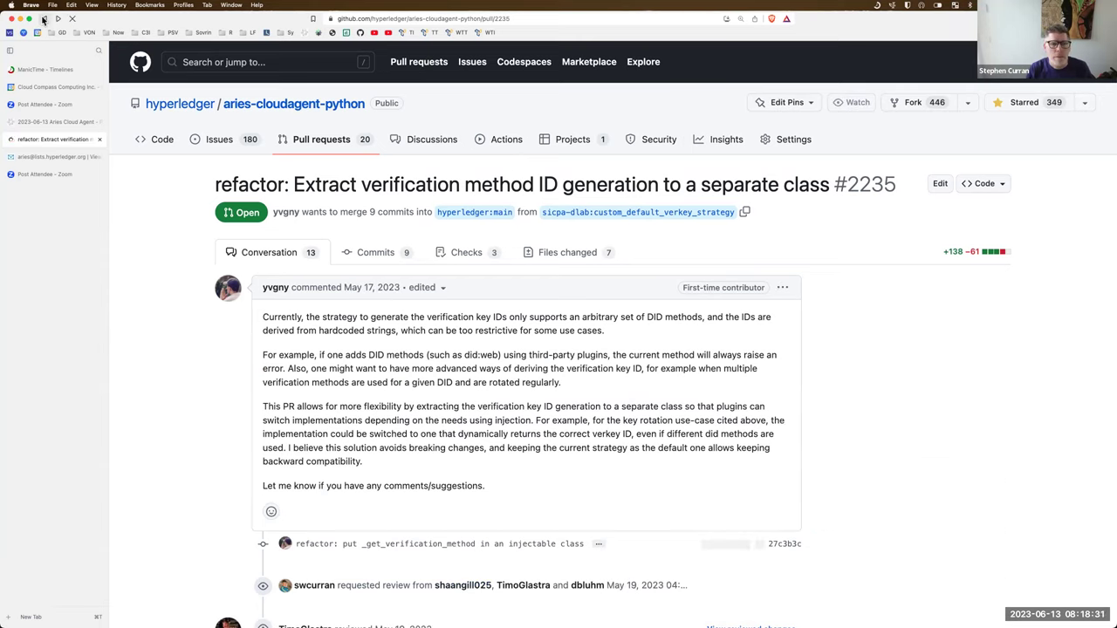
{"action": "scroll", "coordinate": [190, 126], "scroll_direction": "up", "scroll_amount": 10}
- Check pull request #2233's conversation: all 9 checks passed, one approving review still required
{"action": "left_click", "coordinate": [43, 19]}
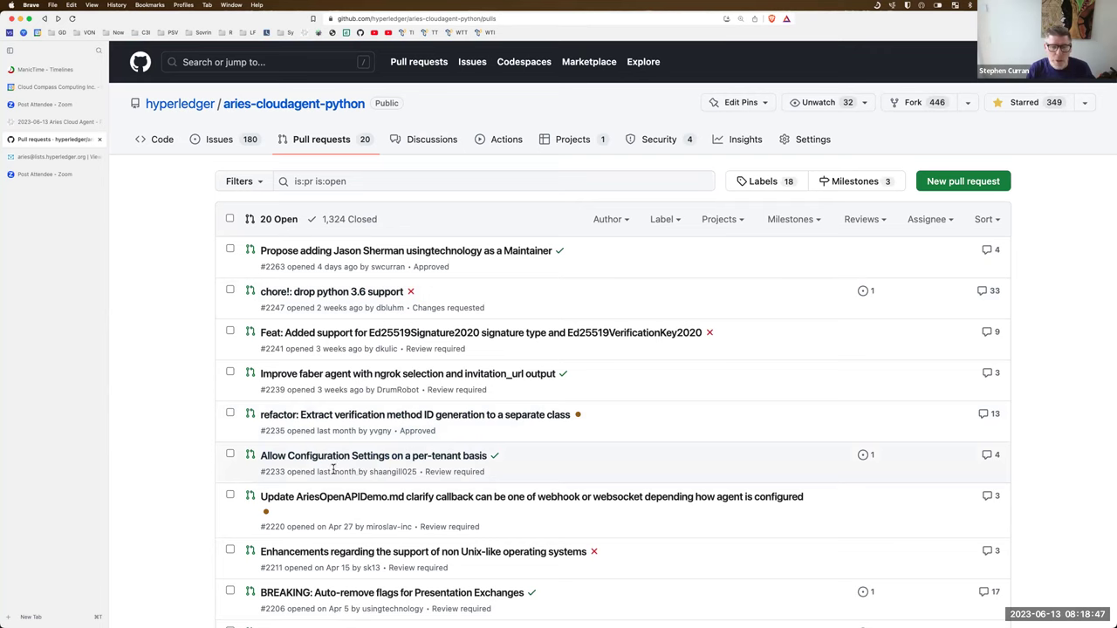
{"action": "mouse_move", "coordinate": [387, 464]}
{"action": "left_click", "coordinate": [384, 460]}
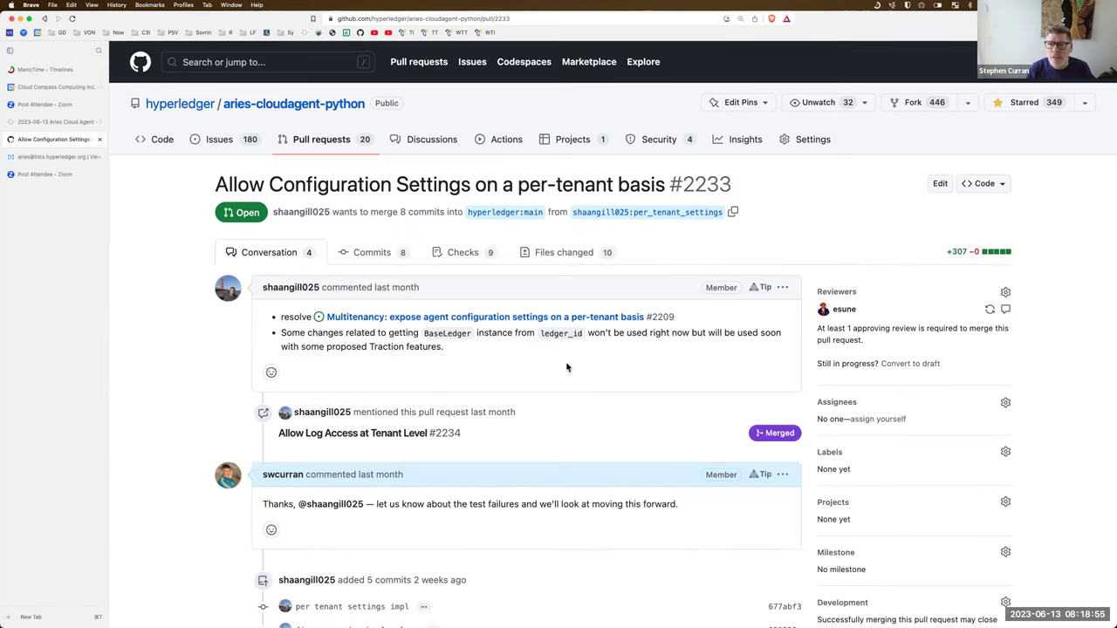
{"action": "scroll", "coordinate": [566, 368], "scroll_direction": "down", "scroll_amount": 1}
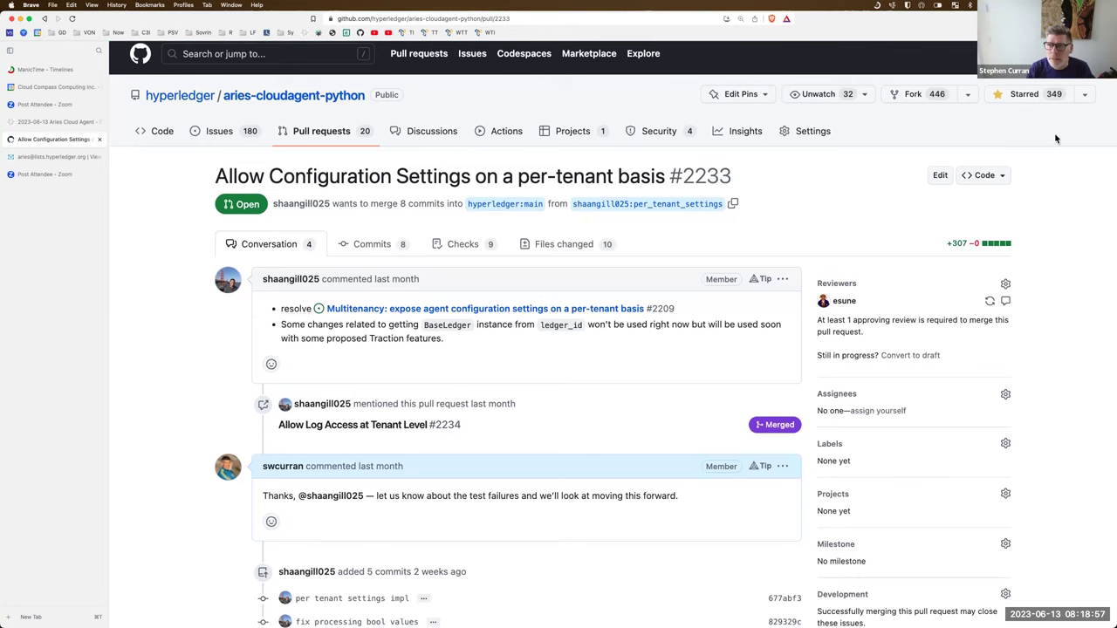
{"action": "scroll", "coordinate": [608, 302], "scroll_direction": "down", "scroll_amount": 15}
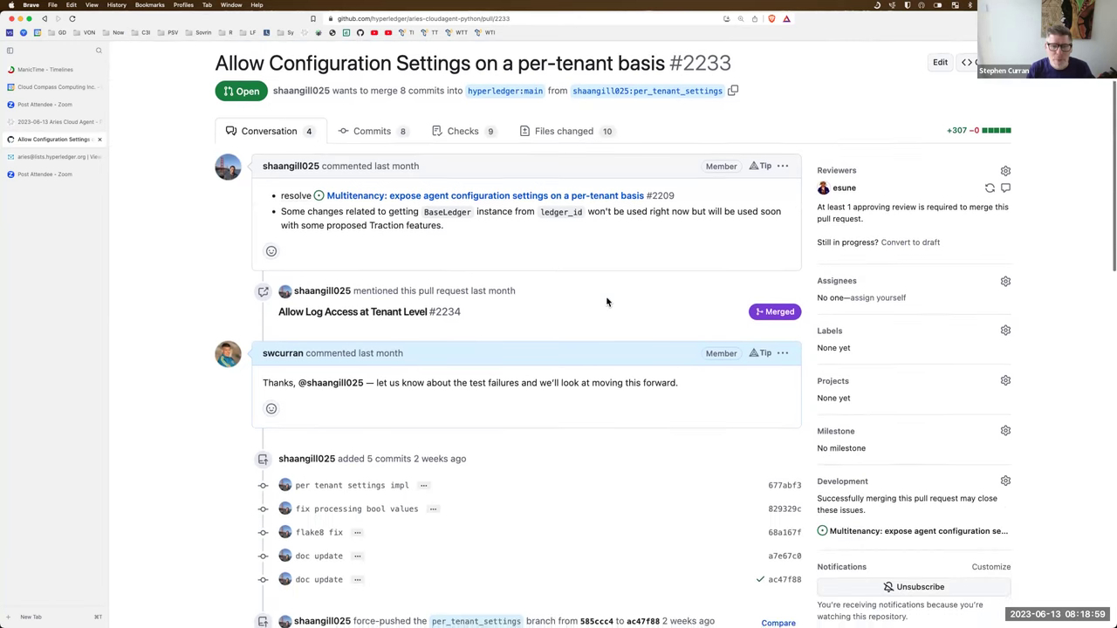
{"action": "scroll", "coordinate": [607, 302], "scroll_direction": "down", "scroll_amount": 8}
{"action": "scroll", "coordinate": [607, 302], "scroll_direction": "up", "scroll_amount": 6}
{"action": "scroll", "coordinate": [608, 302], "scroll_direction": "up", "scroll_amount": 20}
{"action": "left_click", "coordinate": [41, 18]}
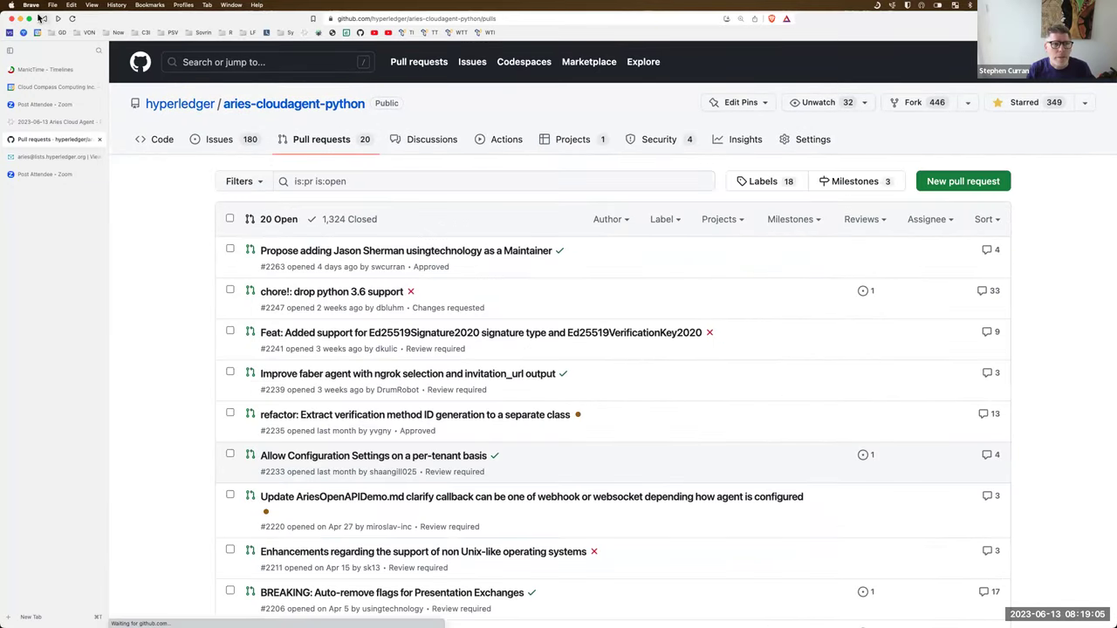
{"action": "scroll", "coordinate": [264, 487], "scroll_direction": "down", "scroll_amount": 1}
{"action": "scroll", "coordinate": [264, 487], "scroll_direction": "down", "scroll_amount": 1}
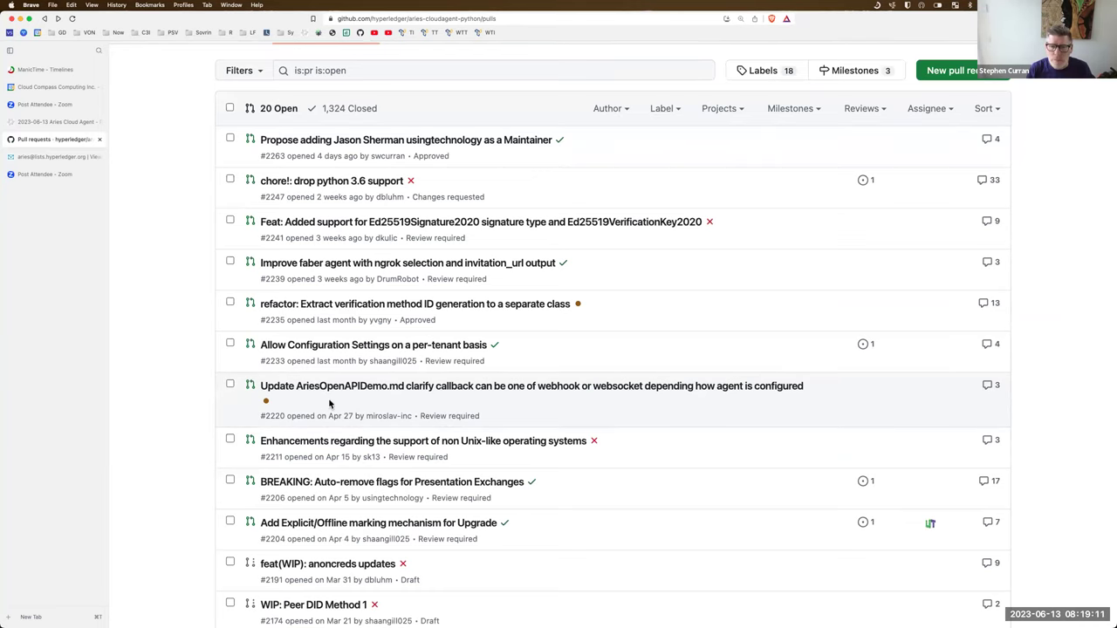
{"action": "scroll", "coordinate": [329, 404], "scroll_direction": "down", "scroll_amount": 1}
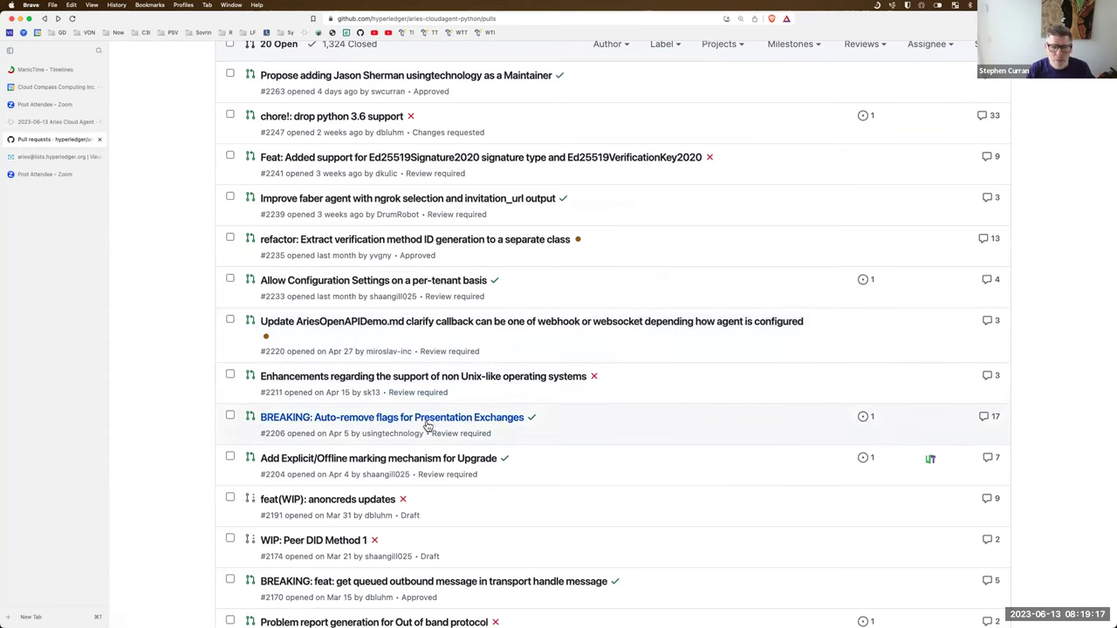
{"action": "mouse_move", "coordinate": [427, 425]}
{"action": "scroll", "coordinate": [533, 437], "scroll_direction": "down", "scroll_amount": 1}
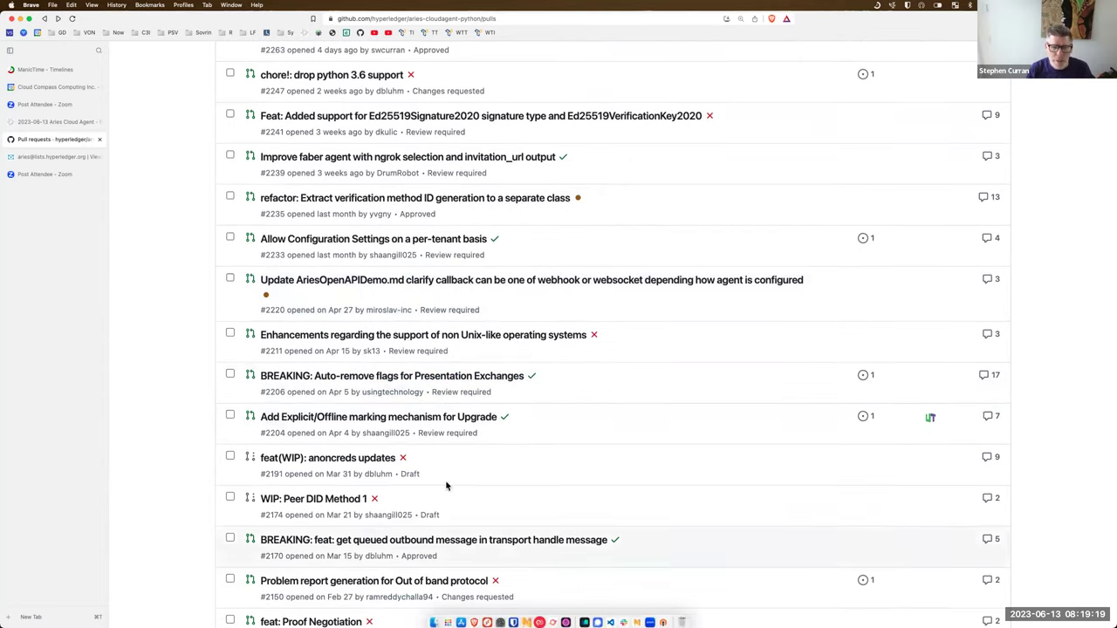
{"action": "scroll", "coordinate": [553, 471], "scroll_direction": "down", "scroll_amount": 1}
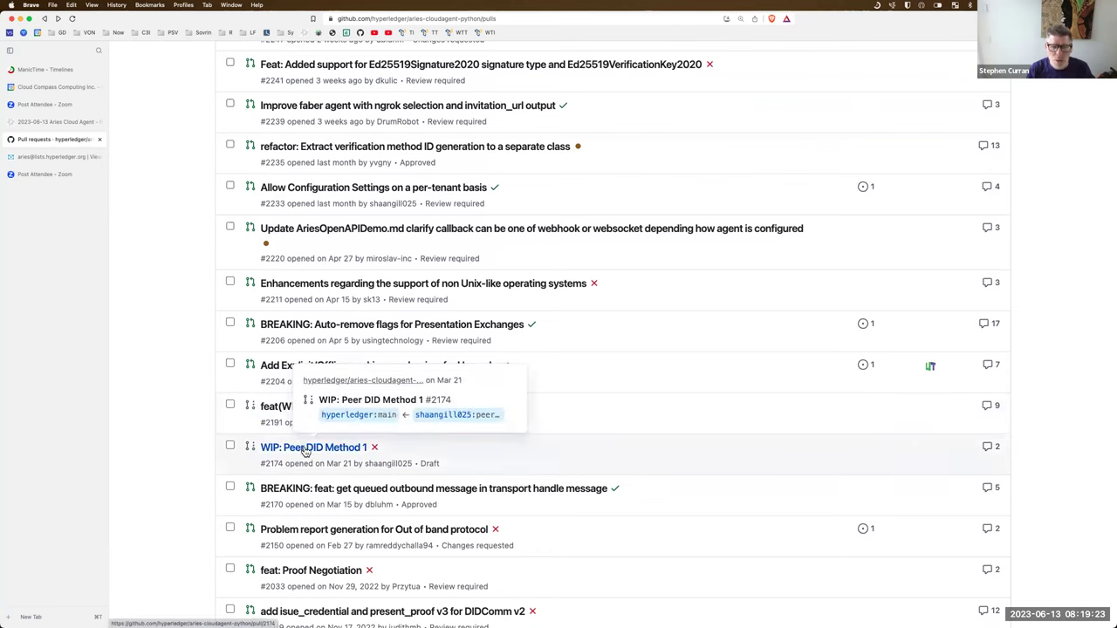
{"action": "left_click", "coordinate": [353, 447]}
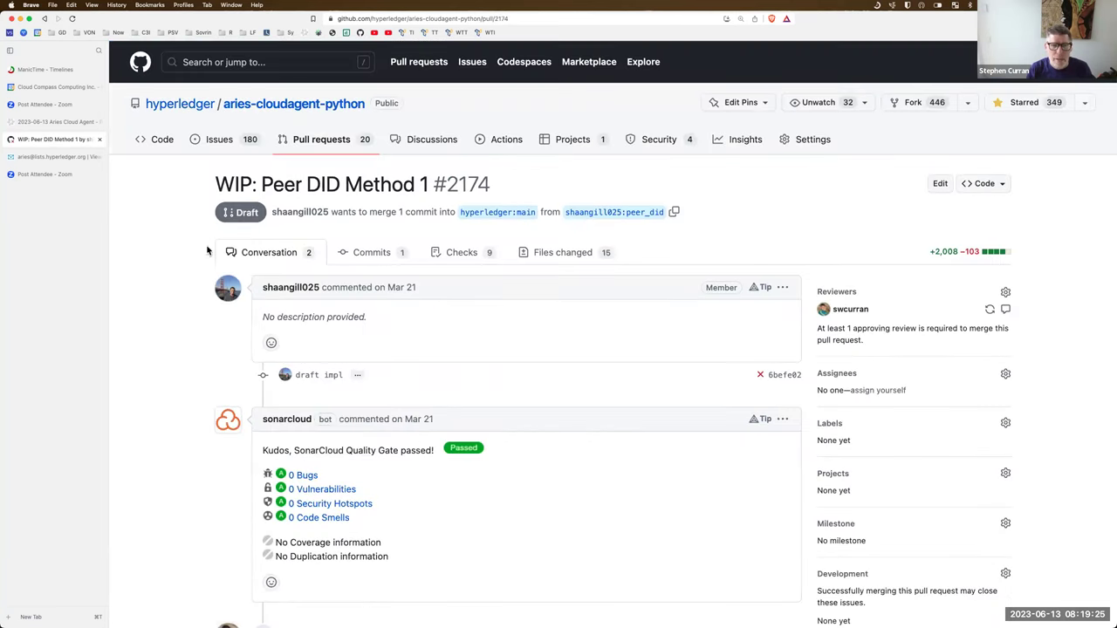
{"action": "left_click", "coordinate": [46, 19]}
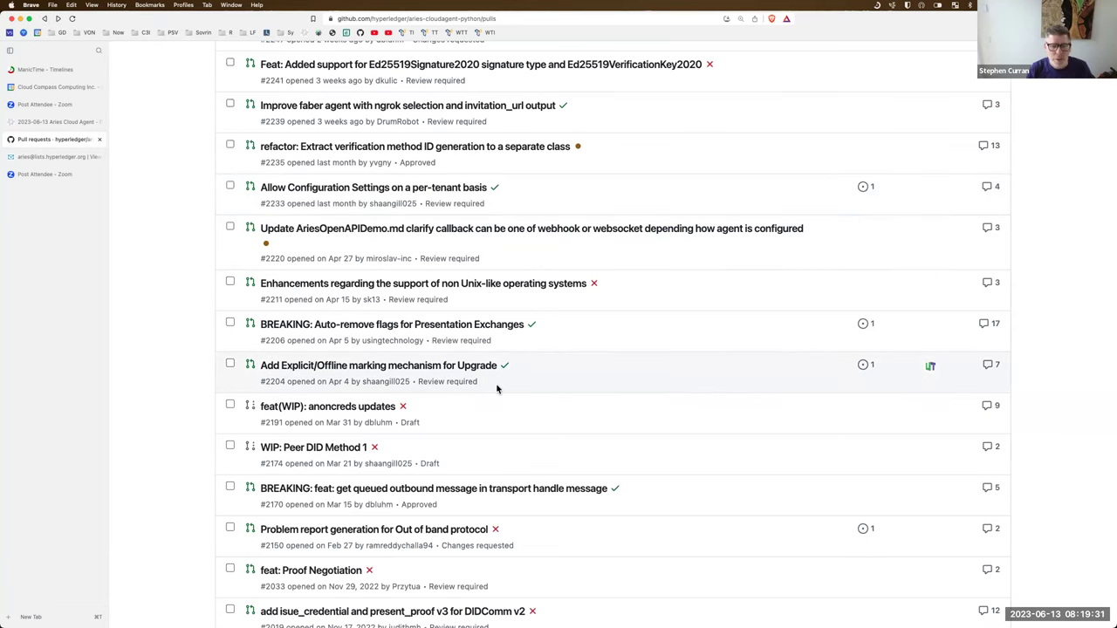
{"action": "scroll", "coordinate": [497, 389], "scroll_direction": "down", "scroll_amount": 5}
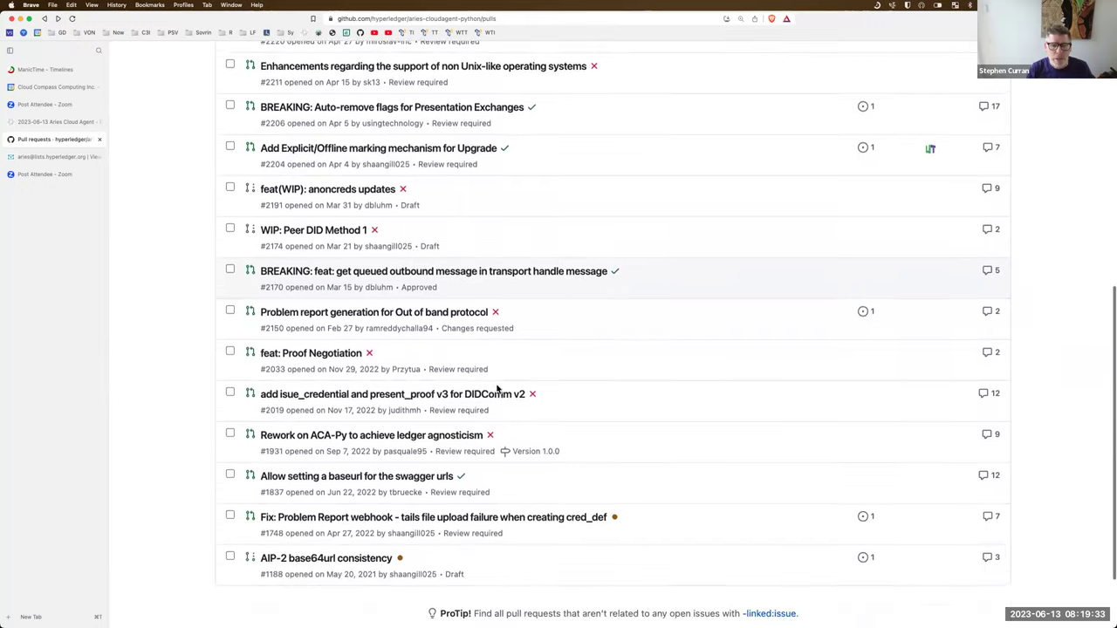
{"action": "scroll", "coordinate": [497, 389], "scroll_direction": "up", "scroll_amount": 10}
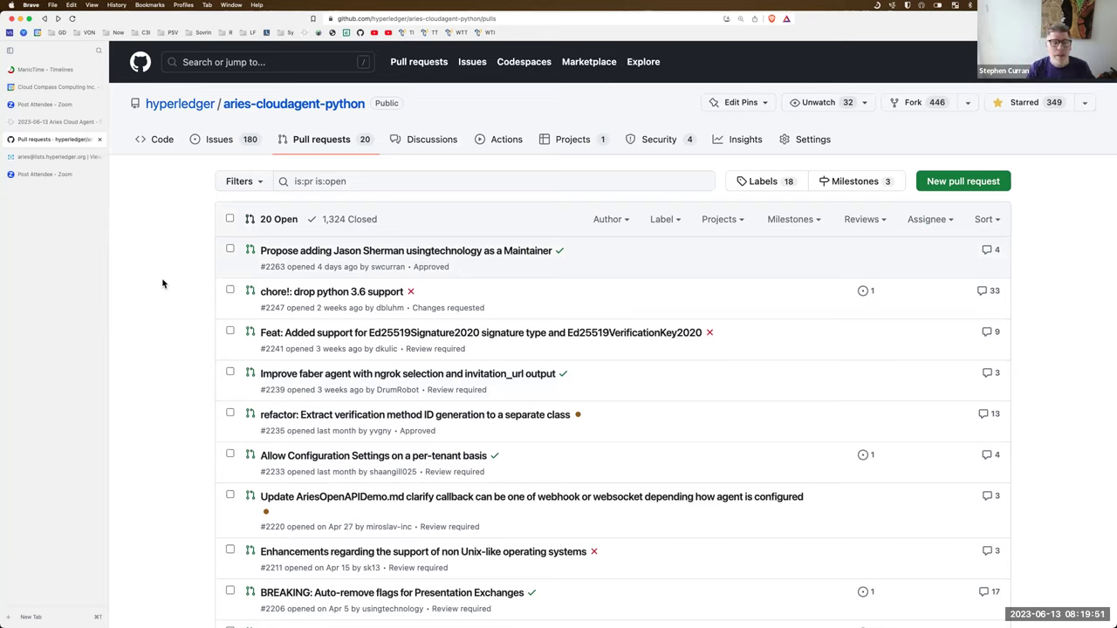
- Return to the 2023-06-13 meeting wiki page and place the cursor after the ACA-Py PRs agenda line
{"action": "left_click", "coordinate": [78, 122]}
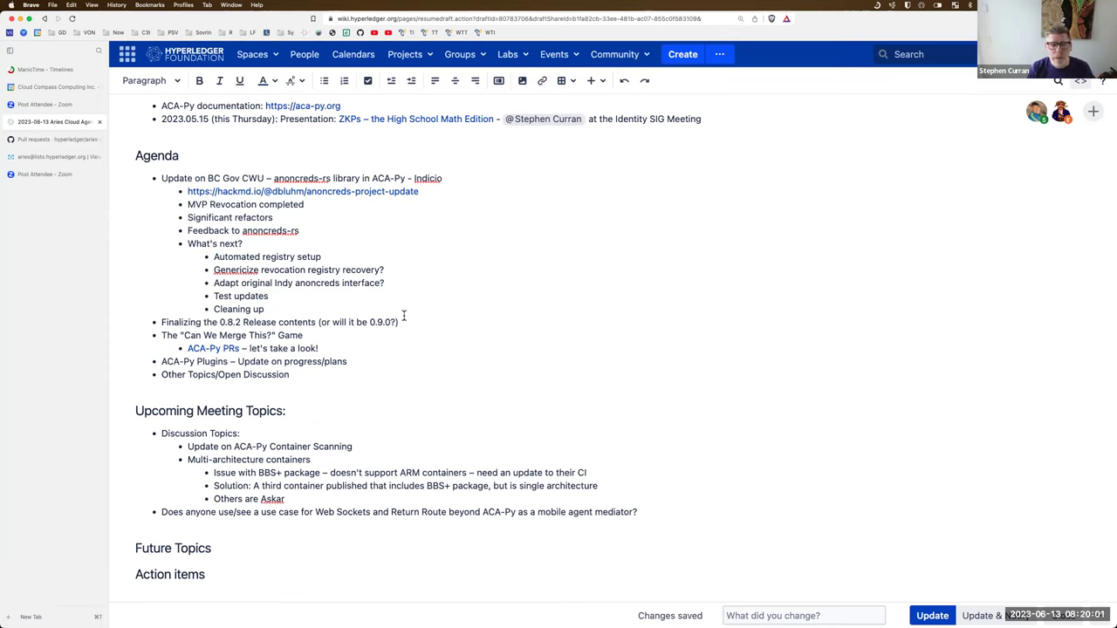
{"action": "left_click", "coordinate": [340, 344]}
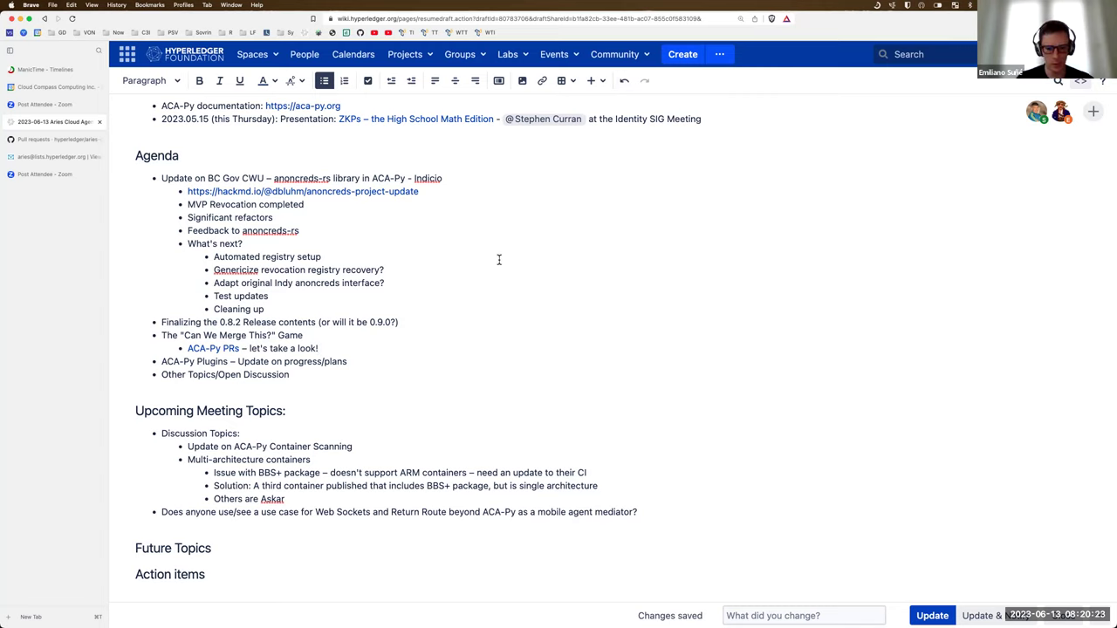
- Add an 'Adding a Mediator' agenda bullet with an @-mention of the new maintainer
{"action": "left_click", "coordinate": [374, 361]}
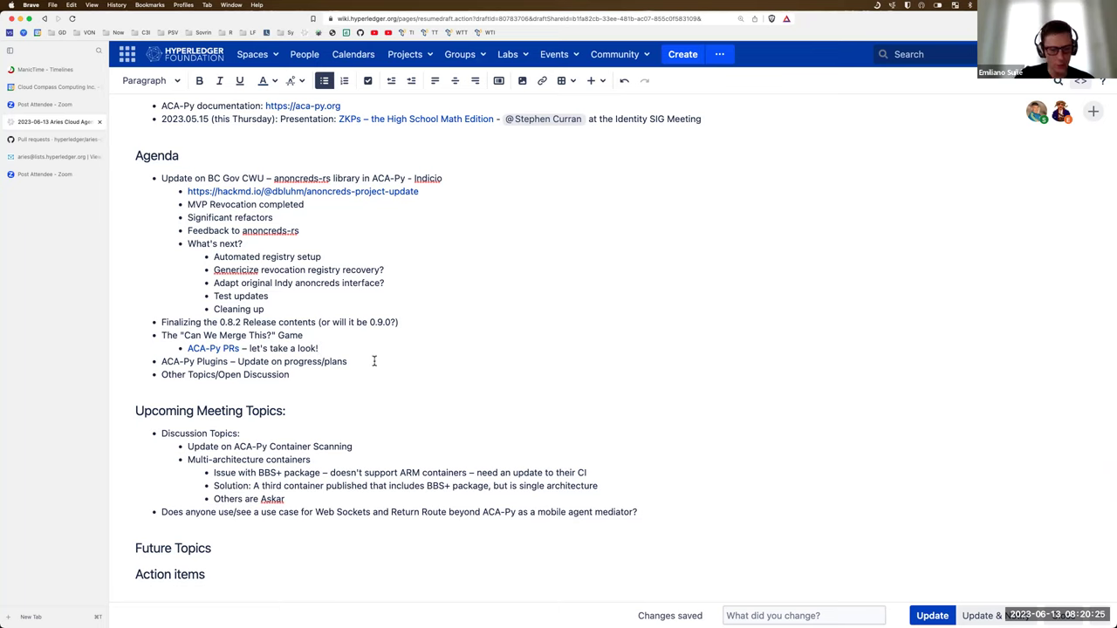
{"action": "key", "text": "Return"}
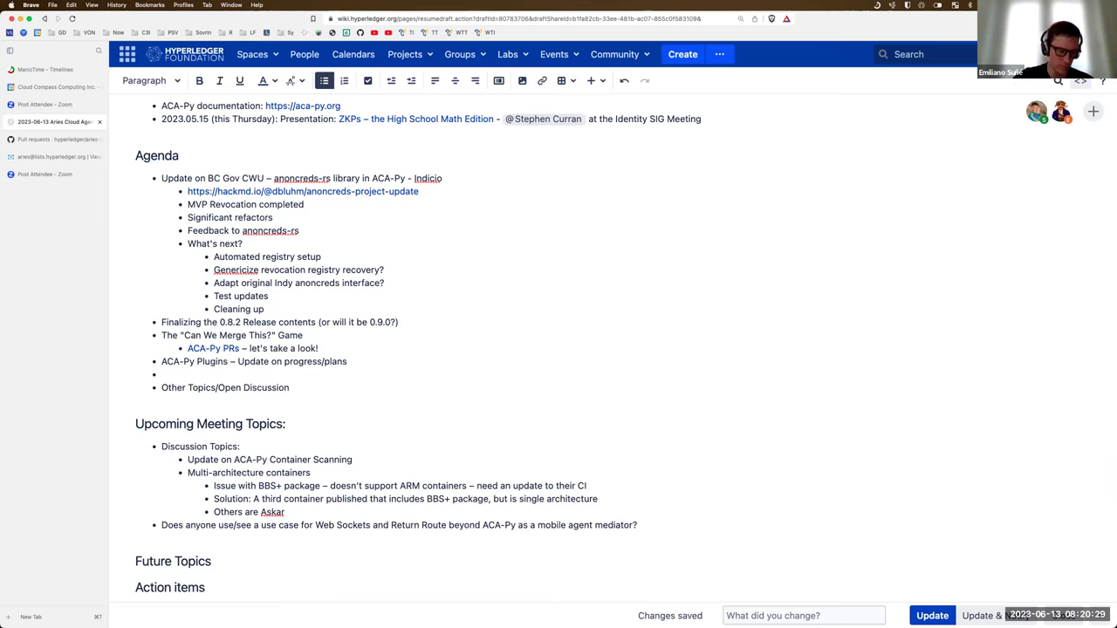
{"action": "type", "text": "Adding a Mediator"}
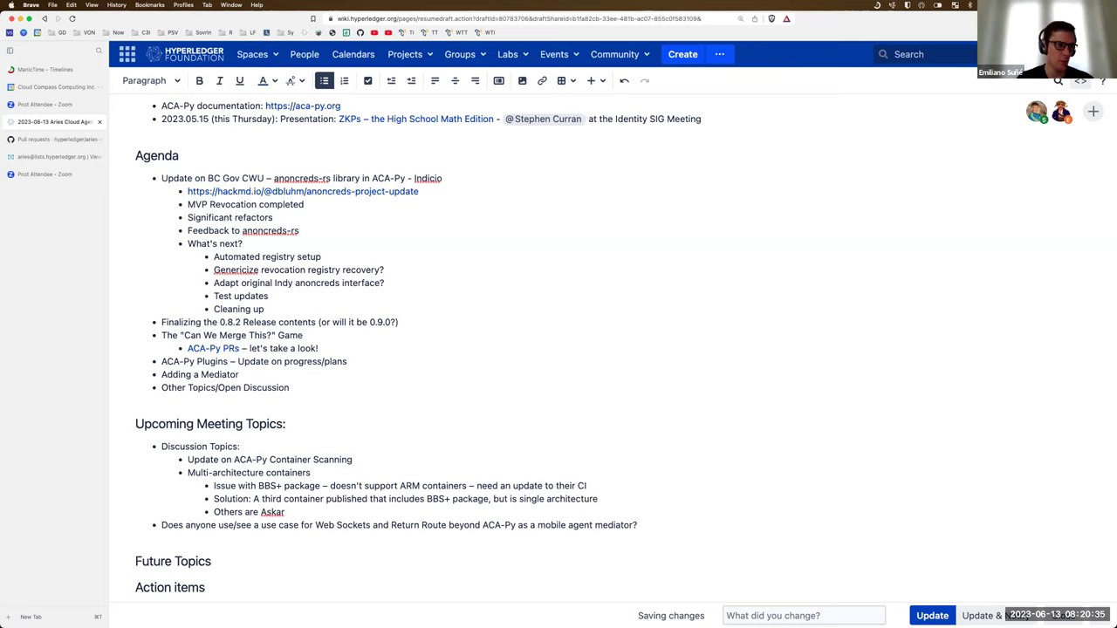
{"action": "type", "text": " - @jas"}
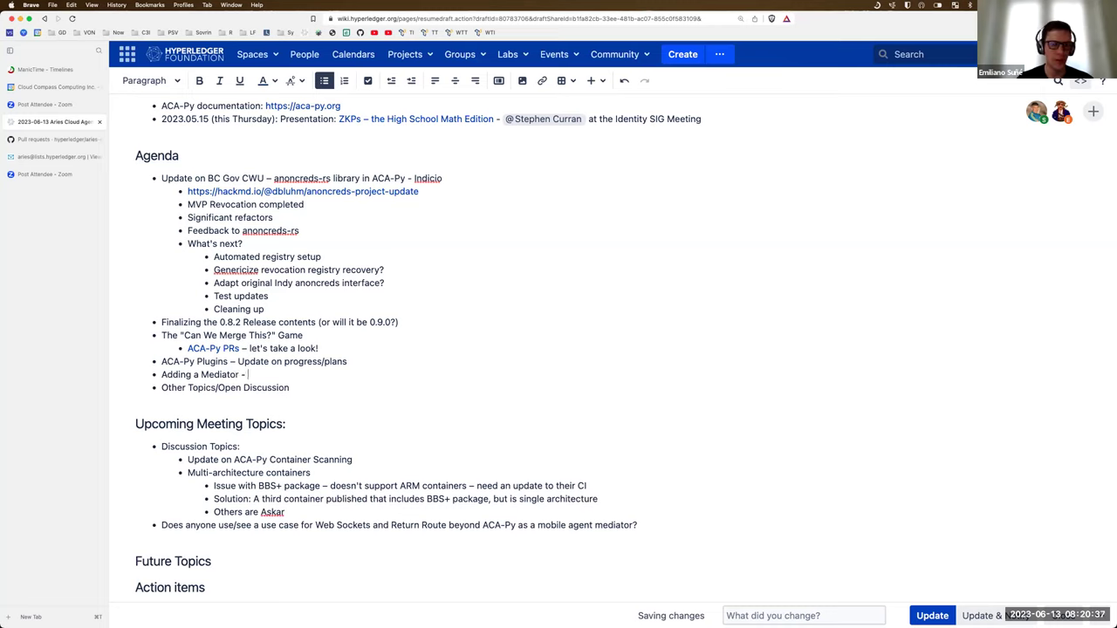
{"action": "key", "text": "Return"}
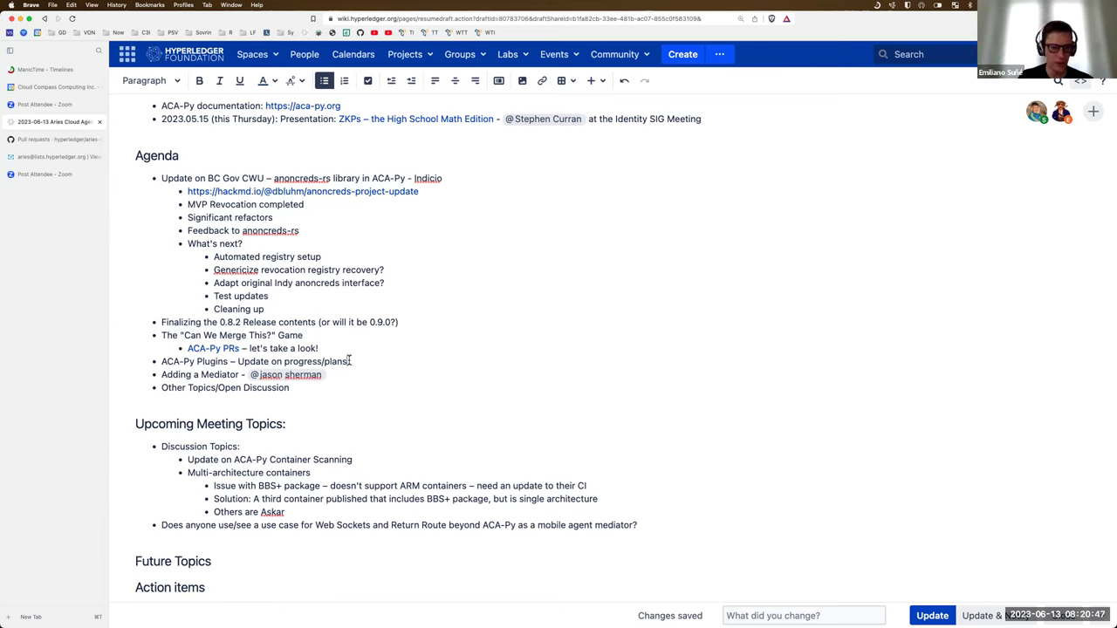
- Start an indented 'HackMD on Plugins:' sub-point under ACA-Py Plugins
{"action": "left_click", "coordinate": [348, 361]}
{"action": "key", "text": "Return"}
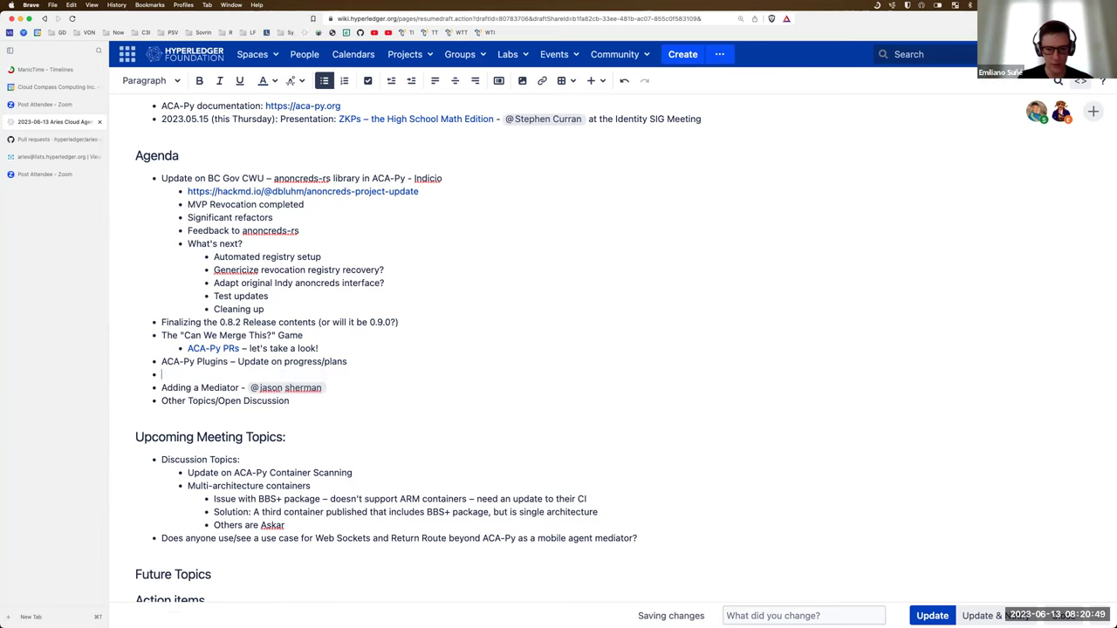
{"action": "key", "text": "Tab"}
{"action": "type", "text": "Has"}
{"action": "key", "text": "BackSpace"}
{"action": "type", "text": "c"}
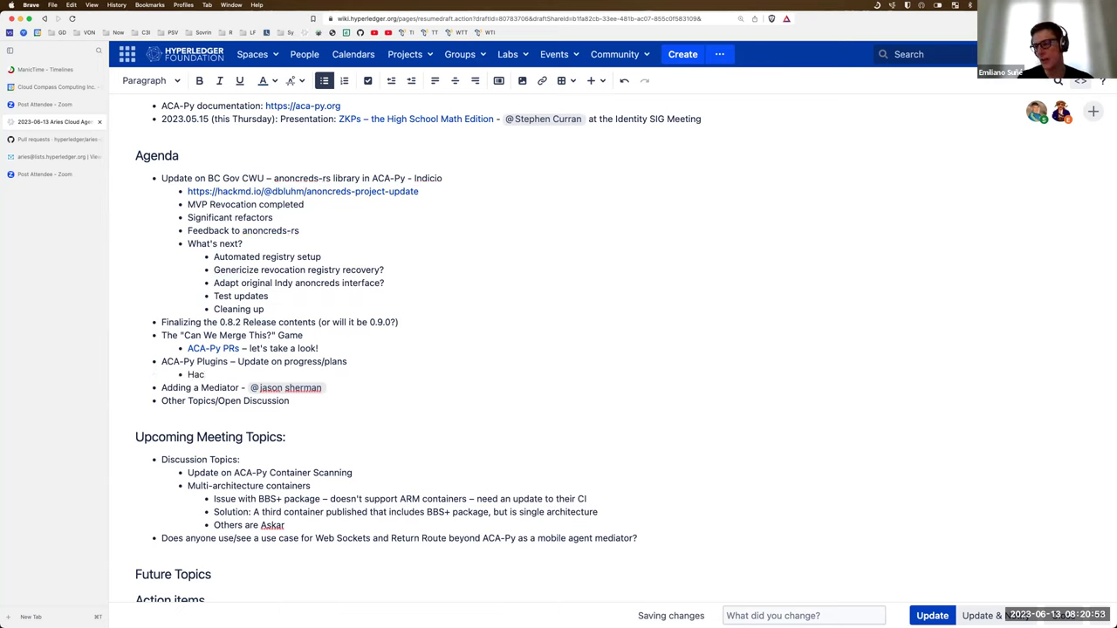
{"action": "type", "text": "kMD on P"}
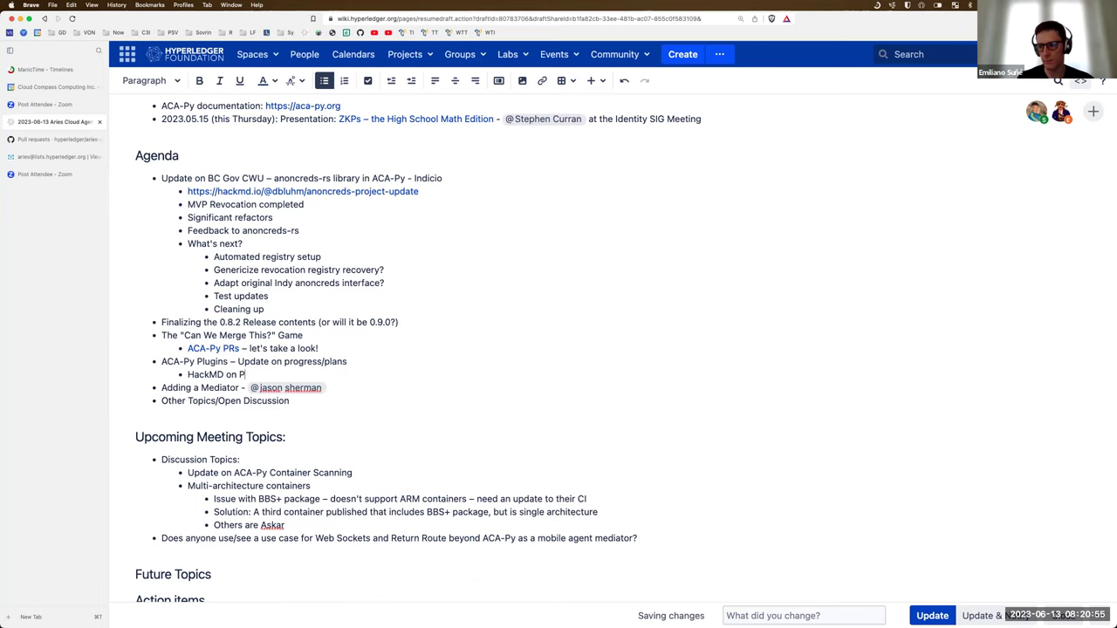
{"action": "type", "text": "lugins:"}
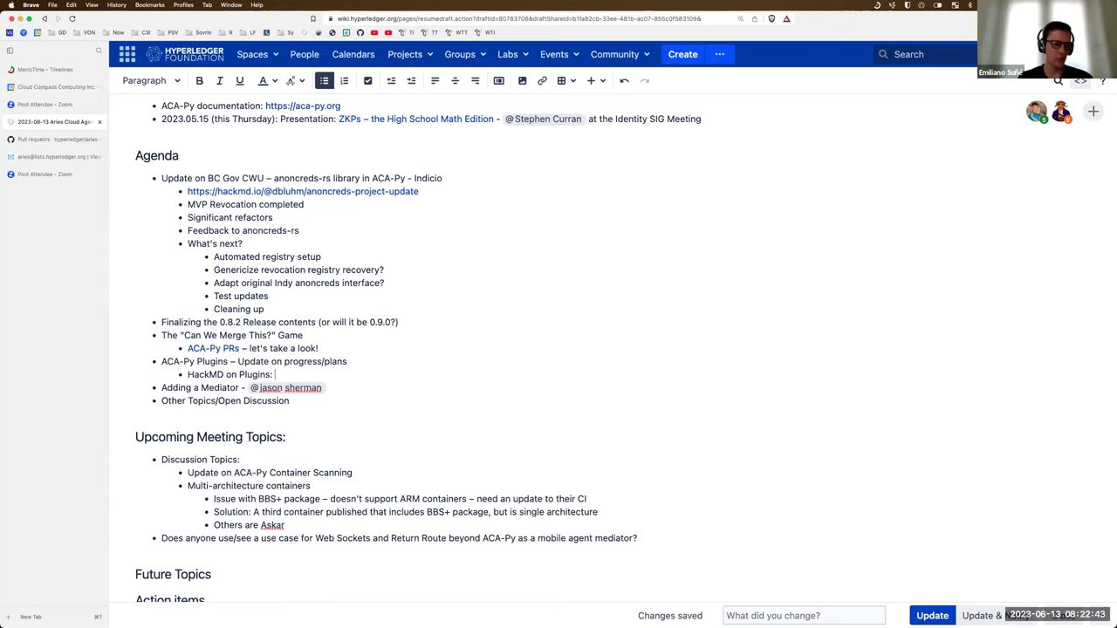
- Add the bullet 'Add a plugins repo for all of the ones shared by the community'
{"action": "key", "text": "Return"}
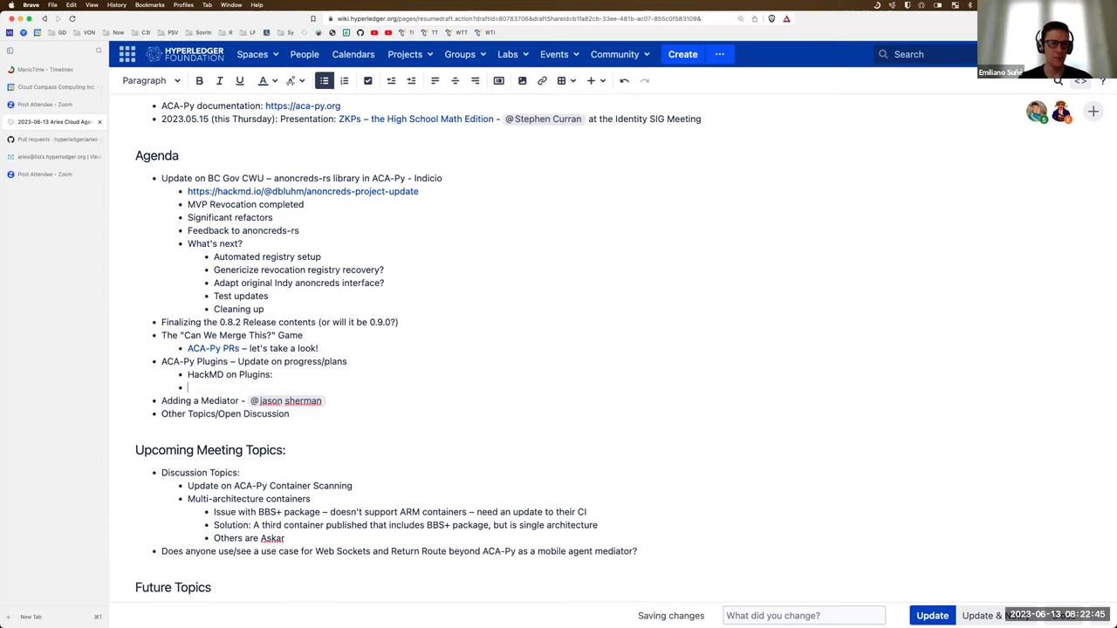
{"action": "type", "text": "Add a "}
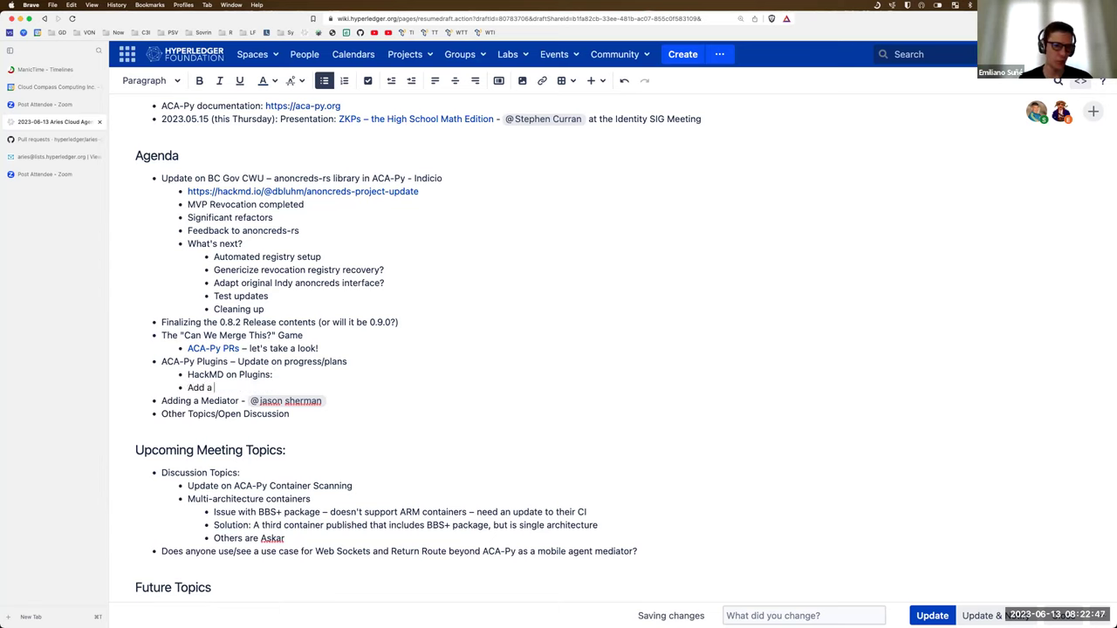
{"action": "type", "text": "plugins rep"}
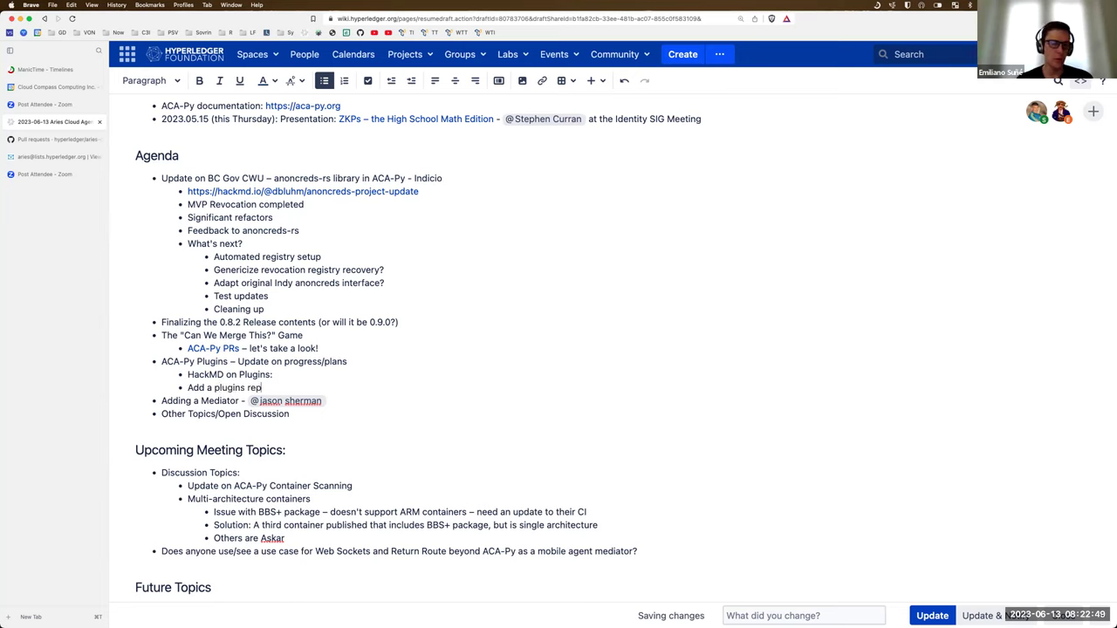
{"action": "type", "text": "o for all of"}
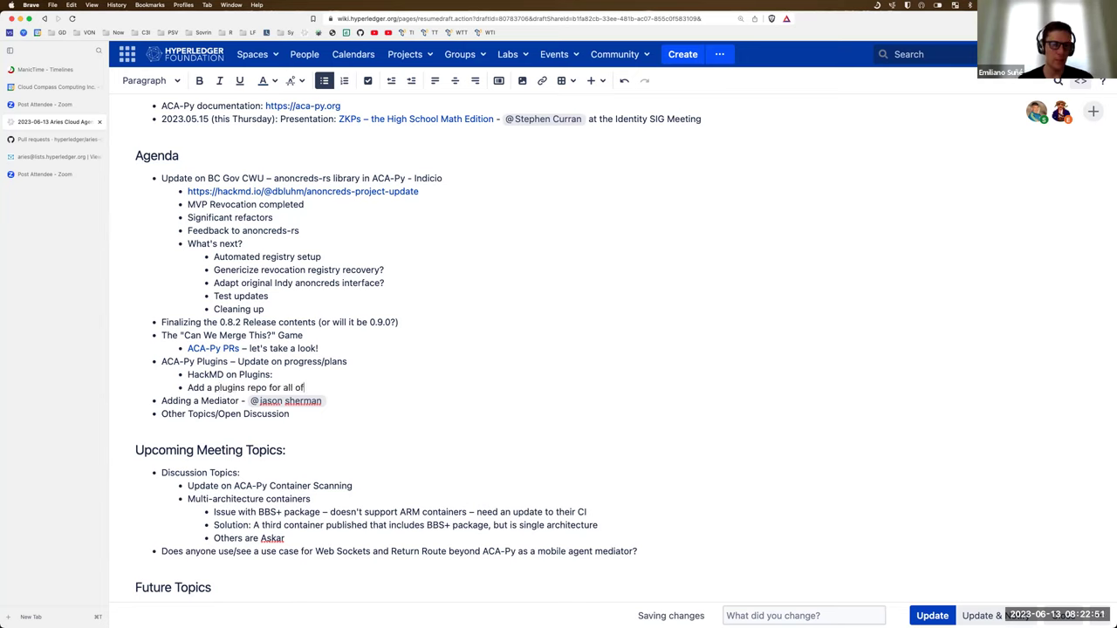
{"action": "type", "text": " the"}
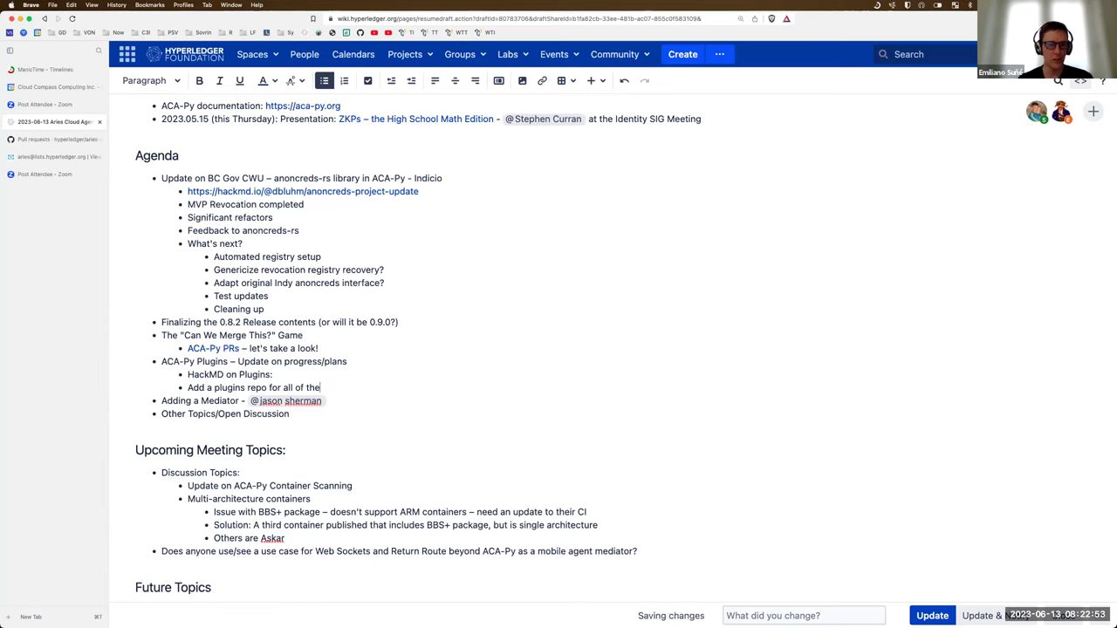
{"action": "type", "text": " o"}
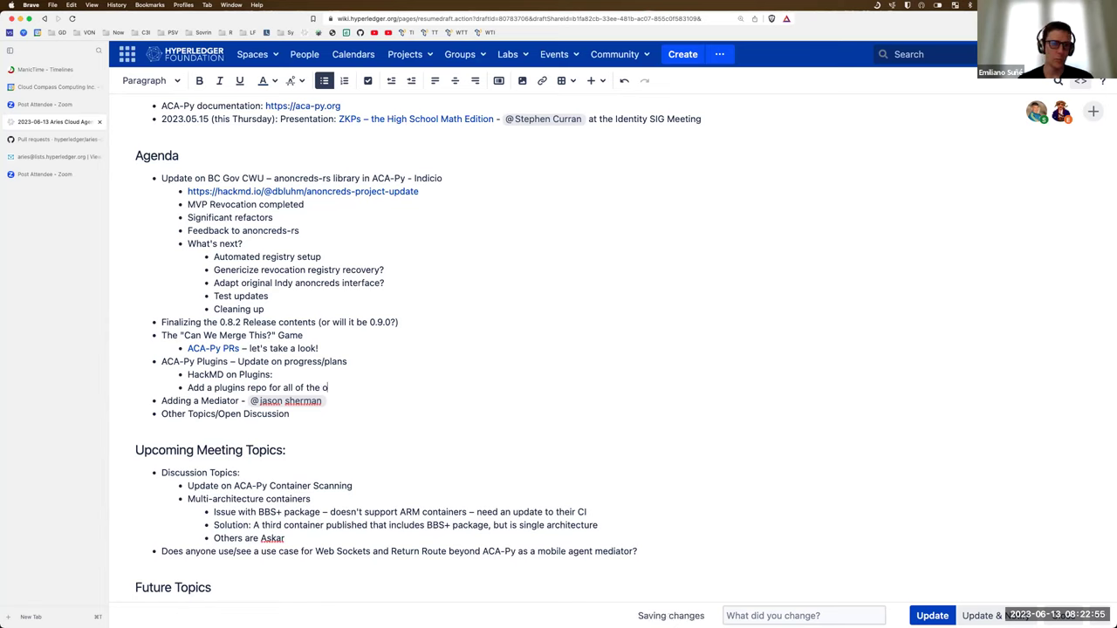
{"action": "type", "text": "nes shared"}
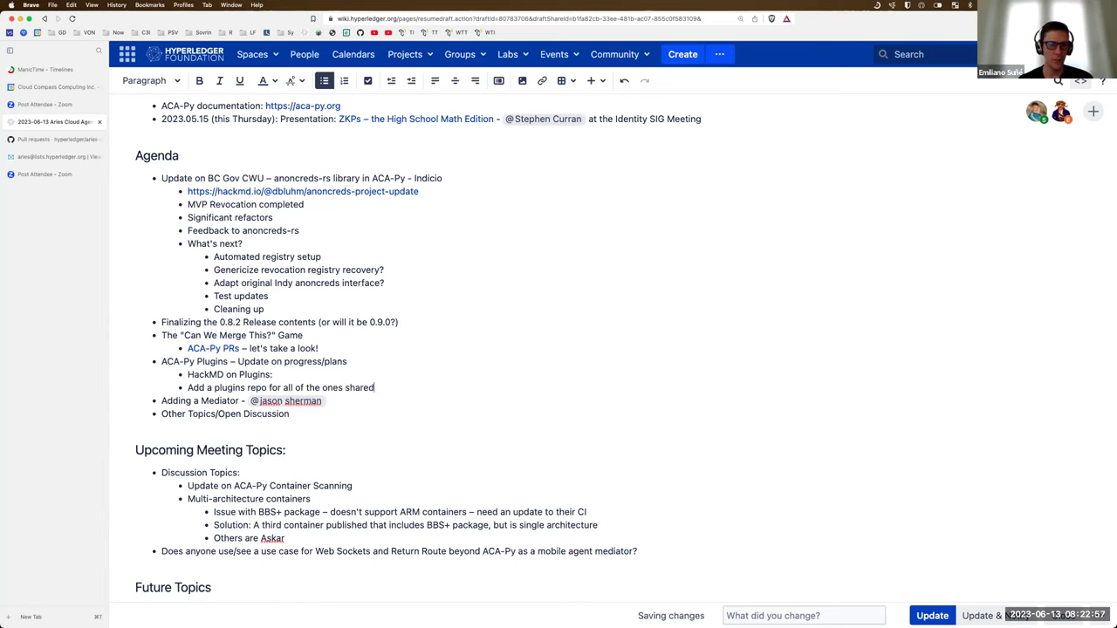
{"action": "type", "text": " by the commuyn"}
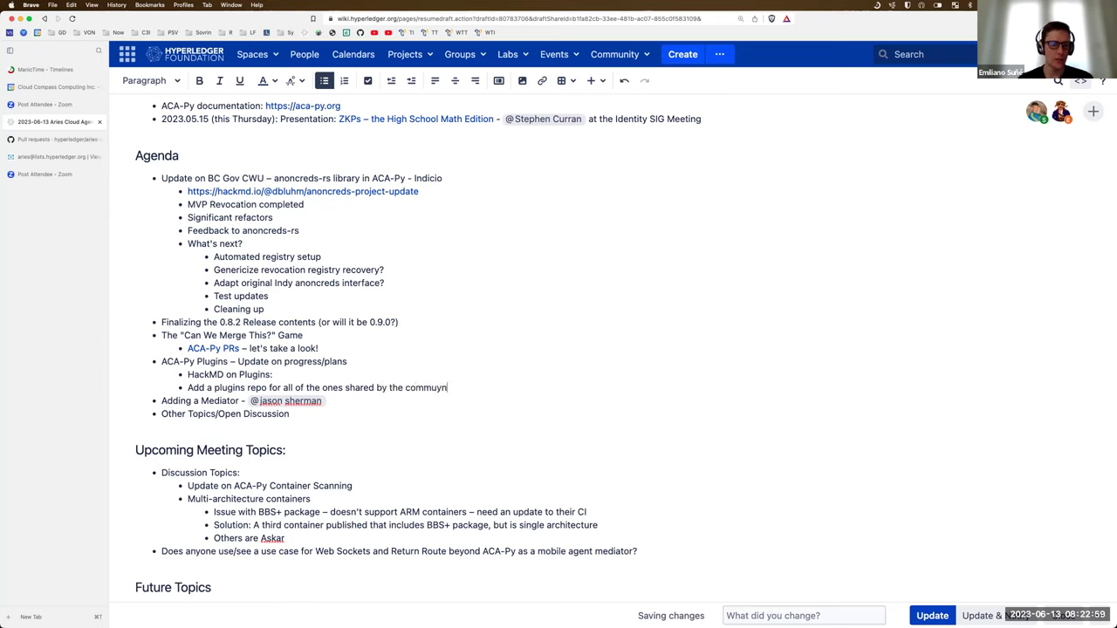
{"action": "key", "text": "BackSpace"}
{"action": "key", "text": "BackSpace"}
{"action": "type", "text": "nity"}
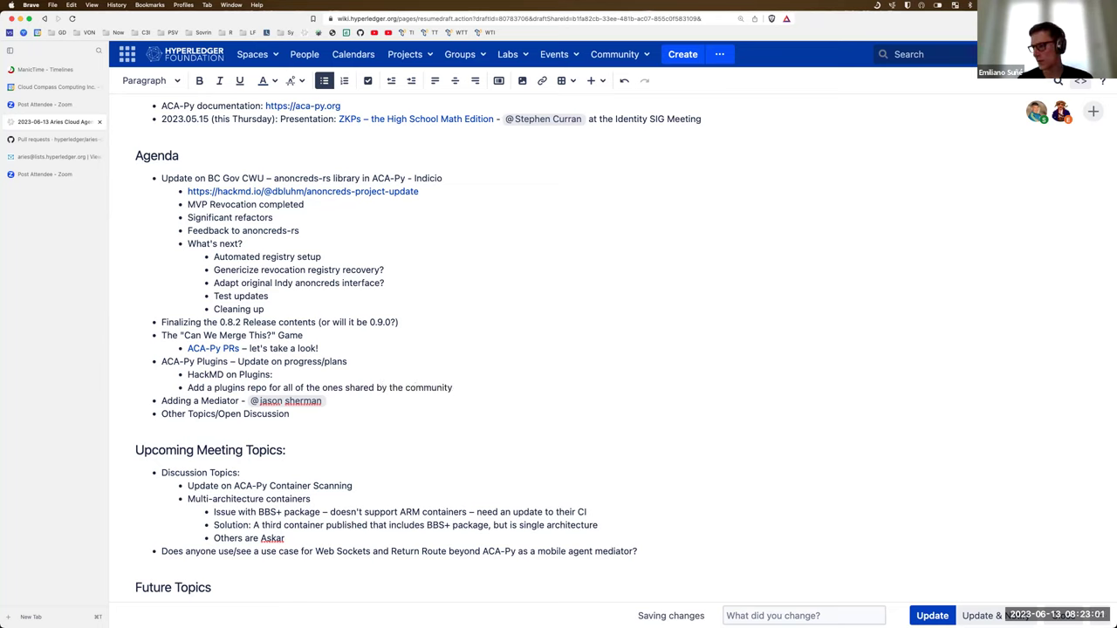
- Nest 'Standardize the structure and conventions in using Plugins' beneath the plugins repo point
{"action": "key", "text": "Return"}
{"action": "key", "text": "Tab"}
{"action": "type", "text": "Sta"}
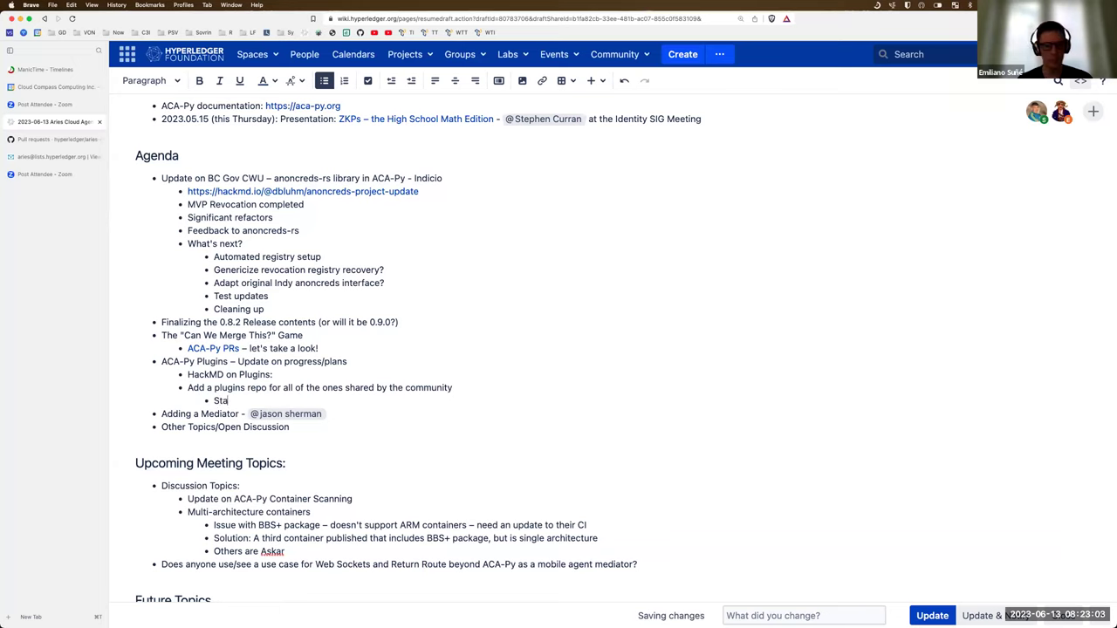
{"action": "type", "text": "ndardize "}
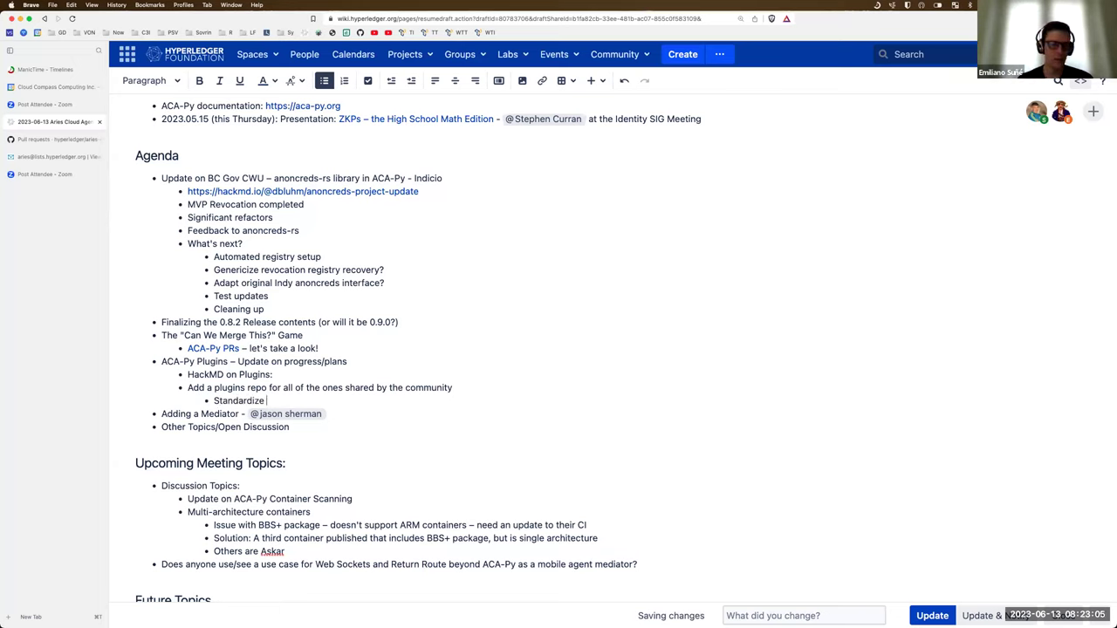
{"action": "type", "text": "the strutu"}
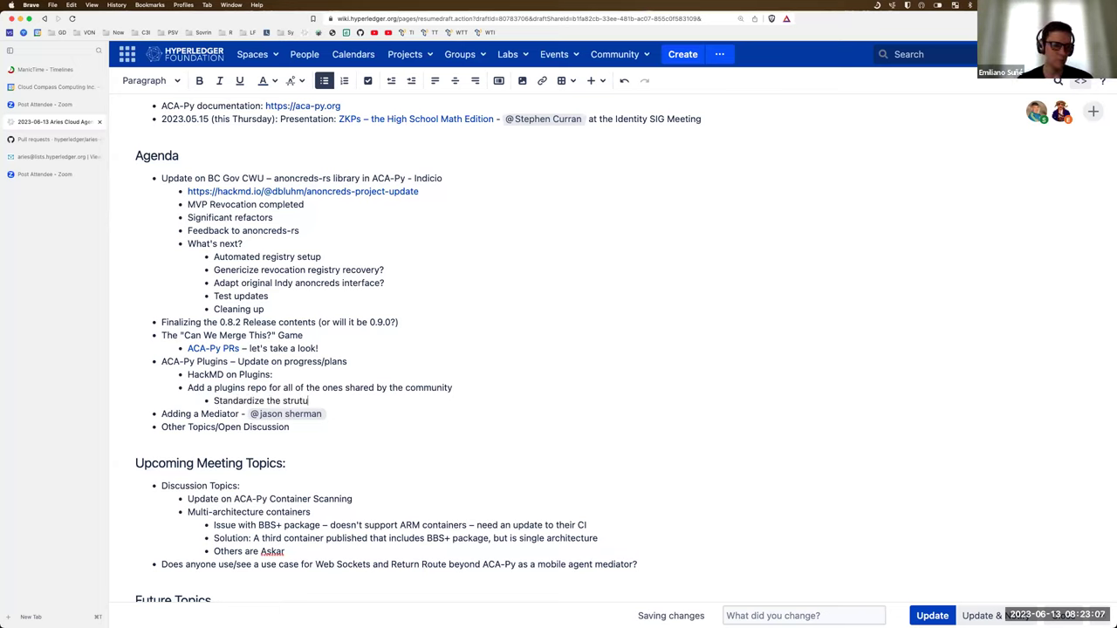
{"action": "key", "text": "BackSpace"}
{"action": "type", "text": "cture and conventions in usiung"}
{"action": "key", "text": "BackSpace"}
{"action": "key", "text": "BackSpace"}
{"action": "key", "text": "BackSpace"}
{"action": "key", "text": "BackSpace"}
{"action": "type", "text": "ing PLugins"}
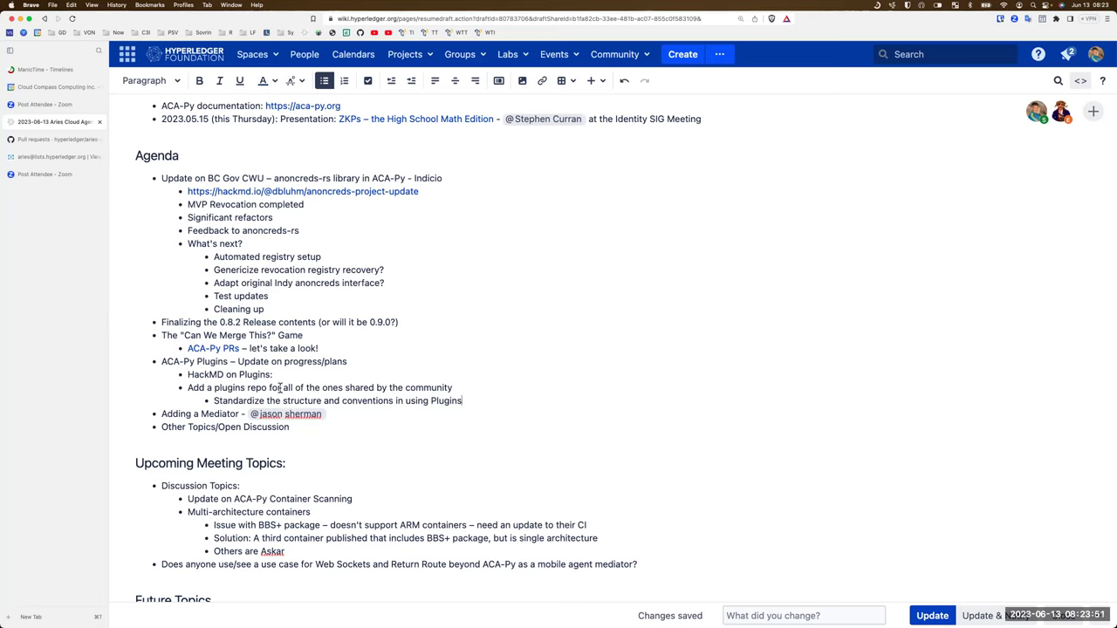
- Insert 'folder in ACA-Py or a separate' before 'repo' and add a 'Current plugins:' bullet after Standardize
{"action": "left_click", "coordinate": [247, 388]}
{"action": "type", "text": "folder in AC"}
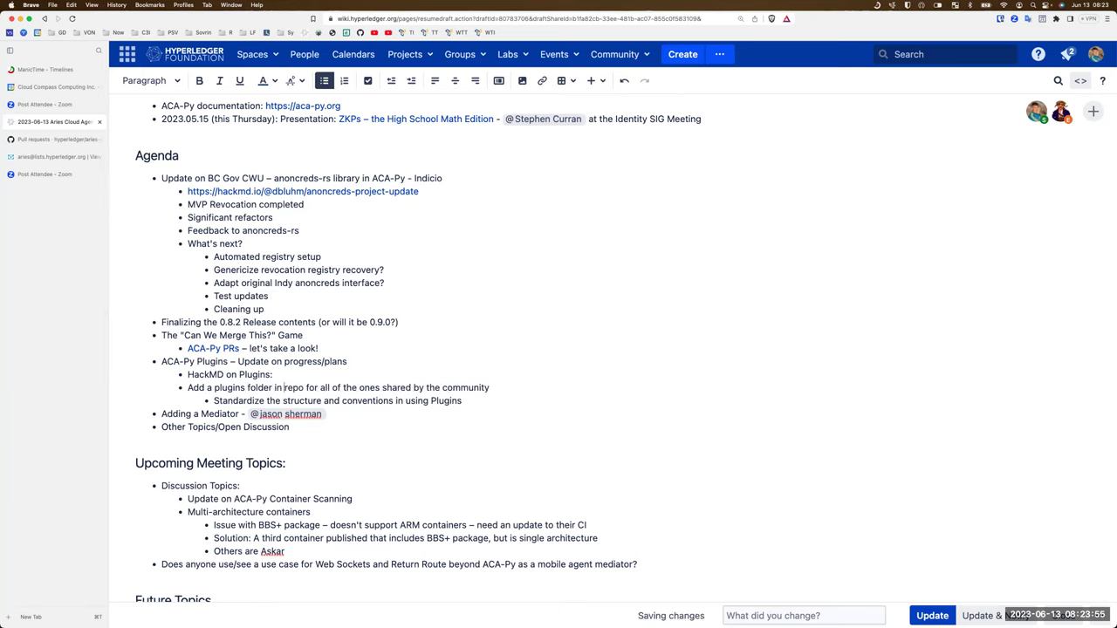
{"action": "type", "text": "A-Py or a separate"}
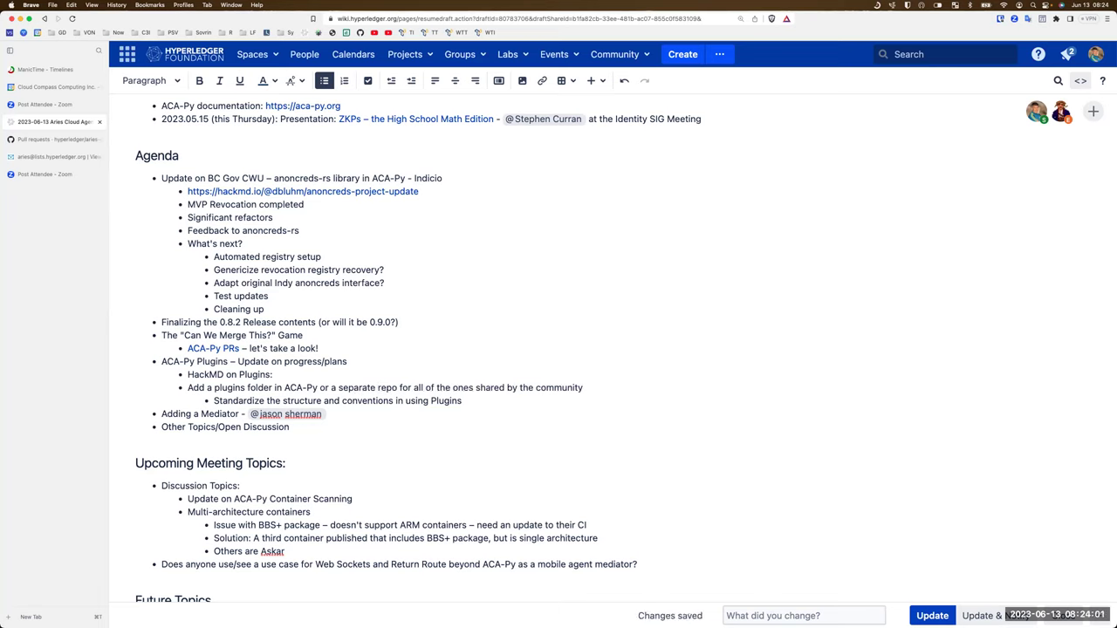
{"action": "left_click", "coordinate": [491, 400]}
{"action": "key", "text": "Return"}
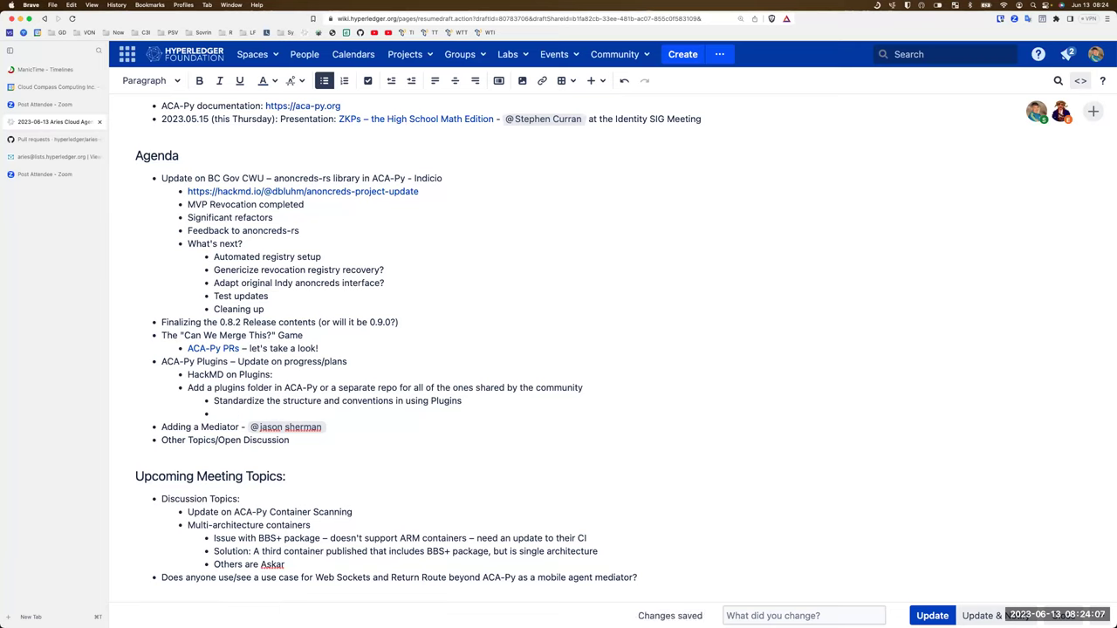
{"action": "type", "text": "Current plugs"}
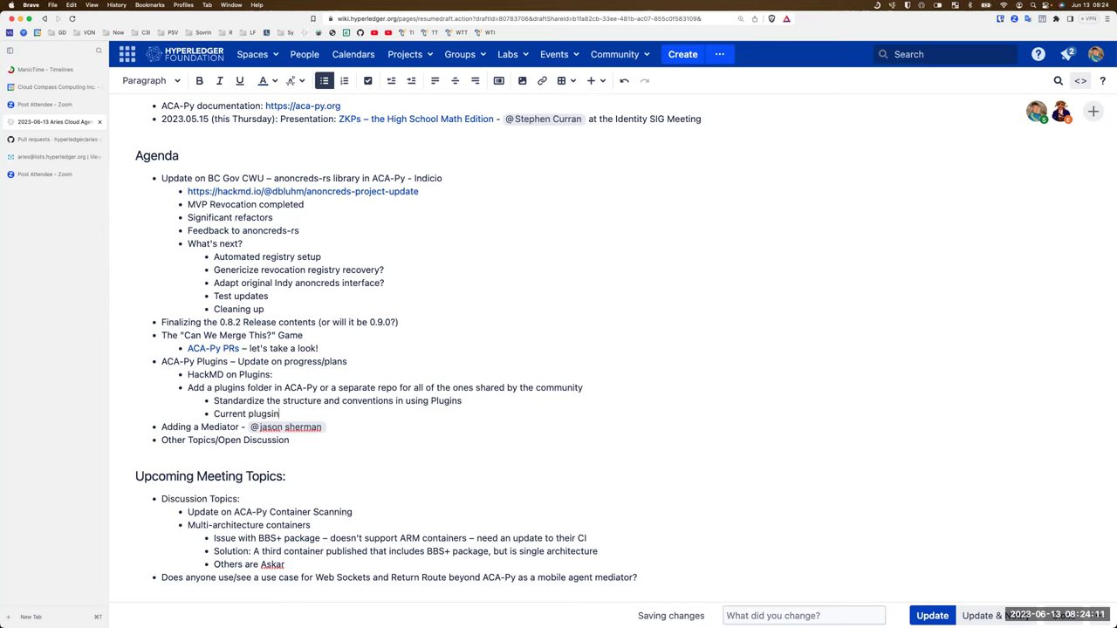
{"action": "key", "text": "BackSpace"}
{"action": "type", "text": "ins:"}
- List Traction, Redis/Caching and Kafka as nested entries under Current plugins
{"action": "key", "text": "Return"}
{"action": "key", "text": "Tab"}
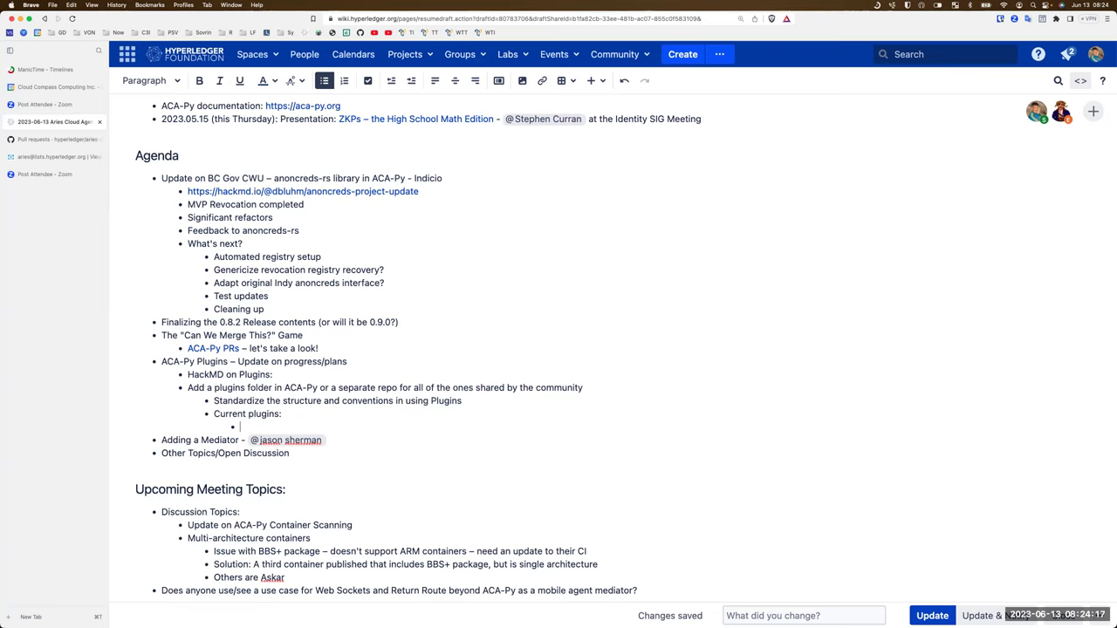
{"action": "type", "text": "Traction"}
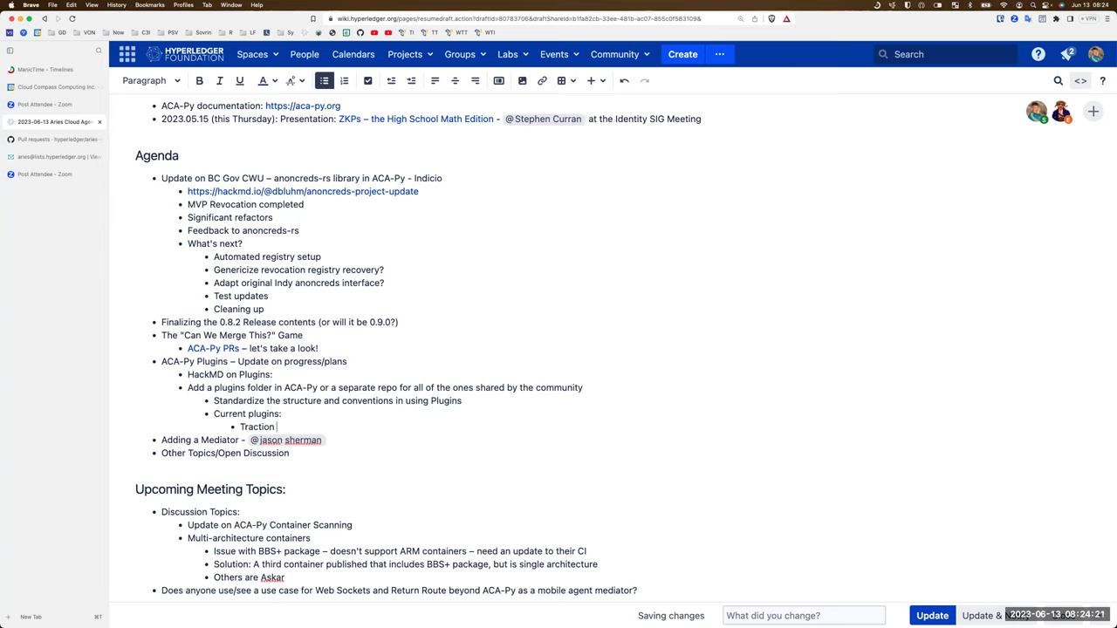
{"action": "key", "text": "Return"}
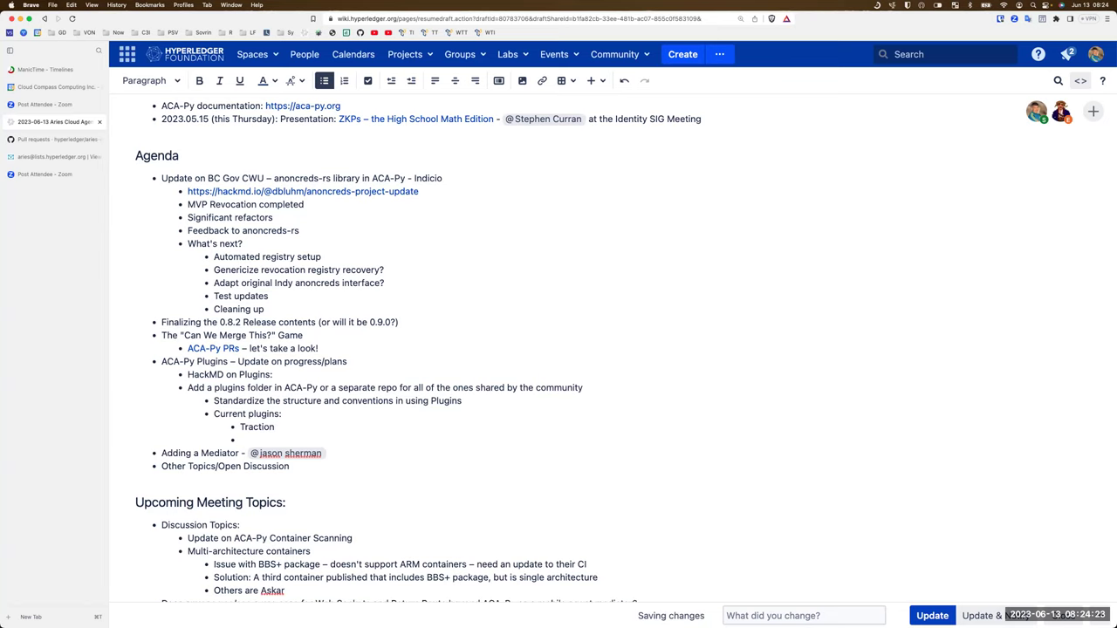
{"action": "type", "text": "Redis/Caching"}
{"action": "key", "text": "Return"}
{"action": "type", "text": "K"}
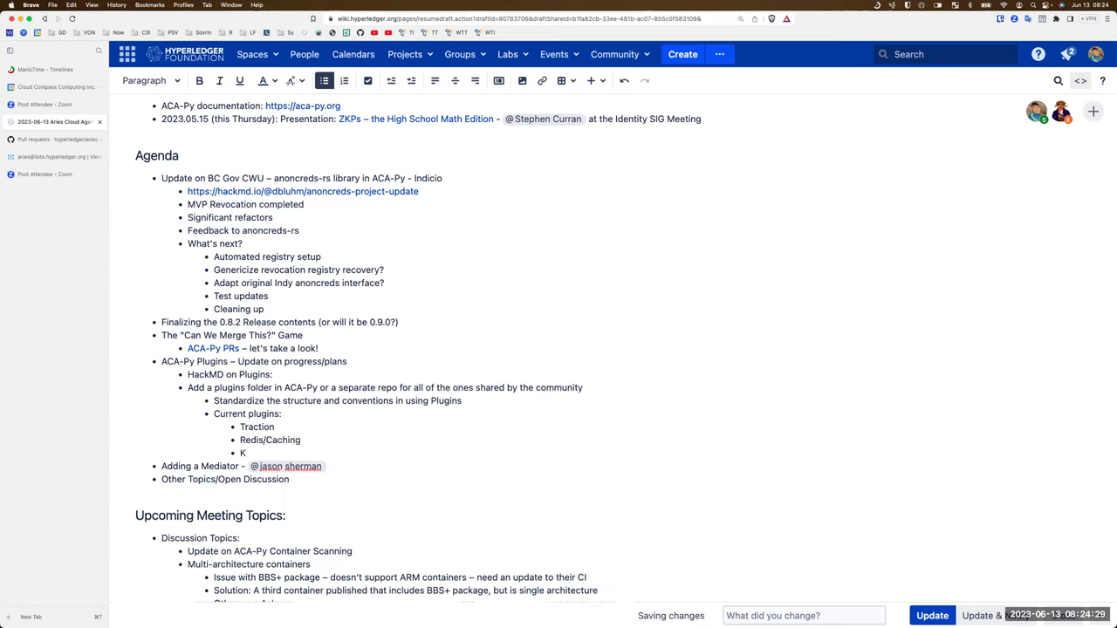
{"action": "type", "text": "afka"}
- Add 'Aries Toolbox Plugins' as the fourth Current plugins entry after Kafka
{"action": "key", "text": "Return"}
{"action": "type", "text": "Aries Toolbox Plugins"}
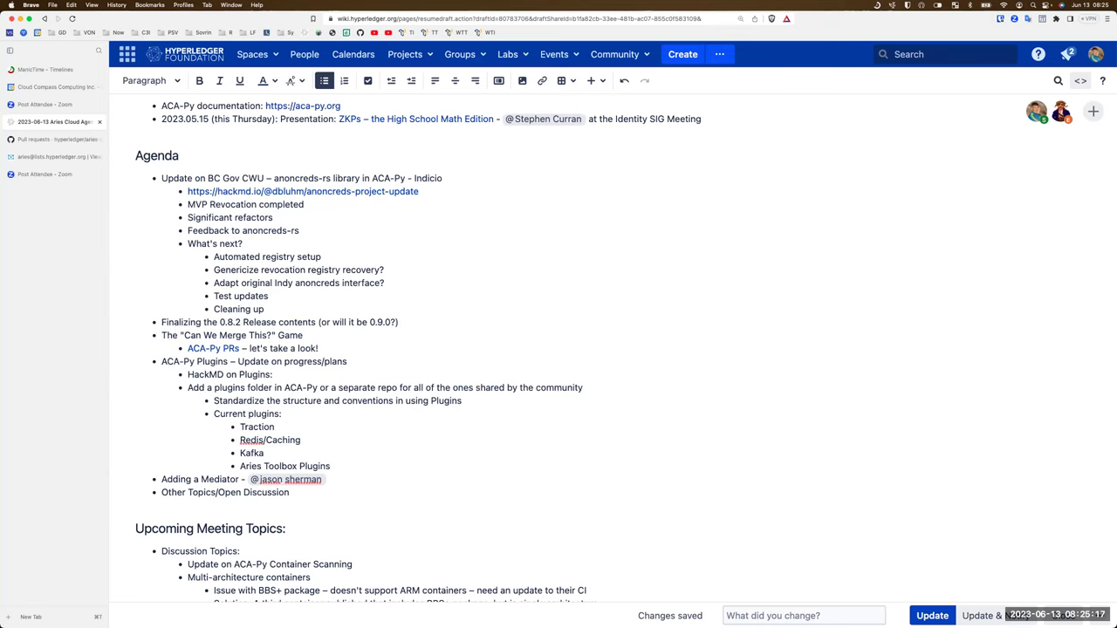
{"action": "key", "text": "Return"}
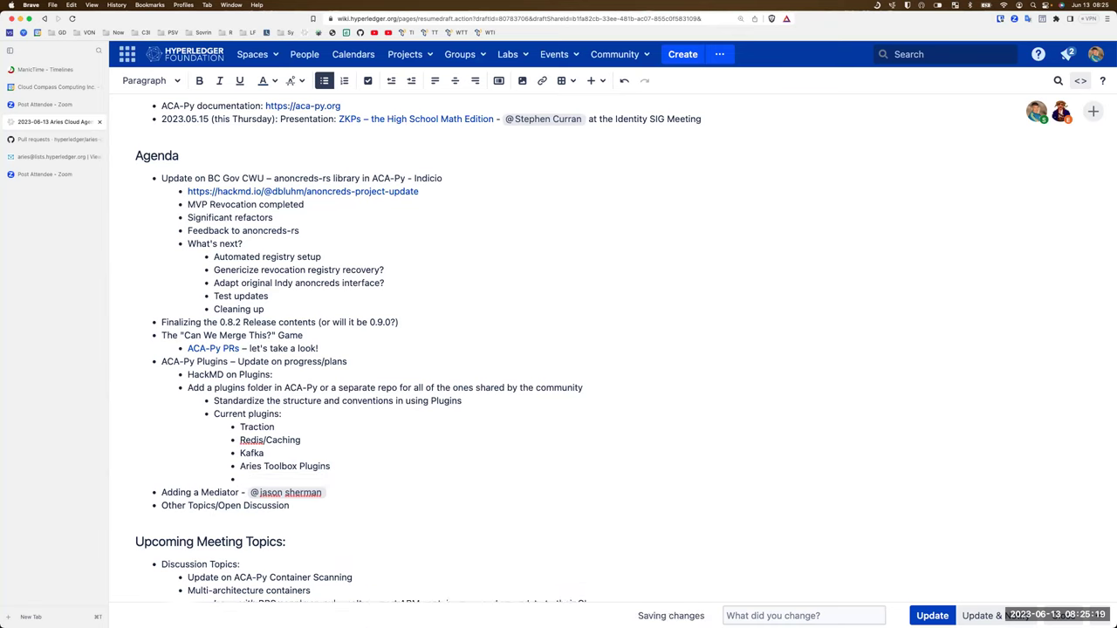
{"action": "key", "text": "BackSpace"}
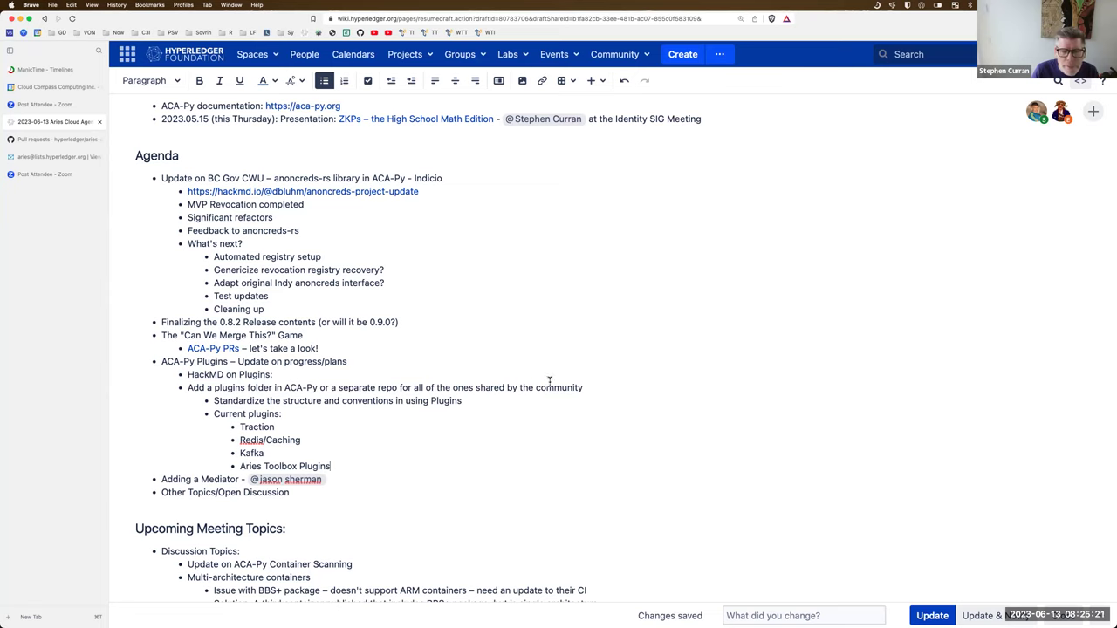
- Append '- aries-acapy-plugins' to the end of the Standardize plugins line
{"action": "left_click", "coordinate": [466, 399]}
{"action": "type", "text": "- "}
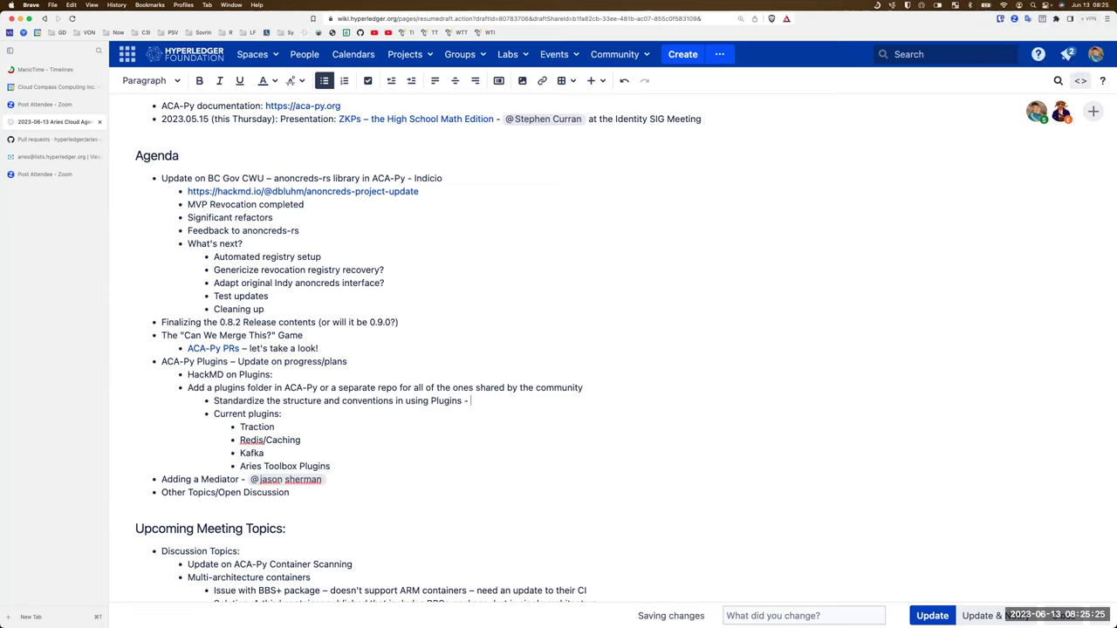
{"action": "type", "text": "aries-acapy-plugins"}
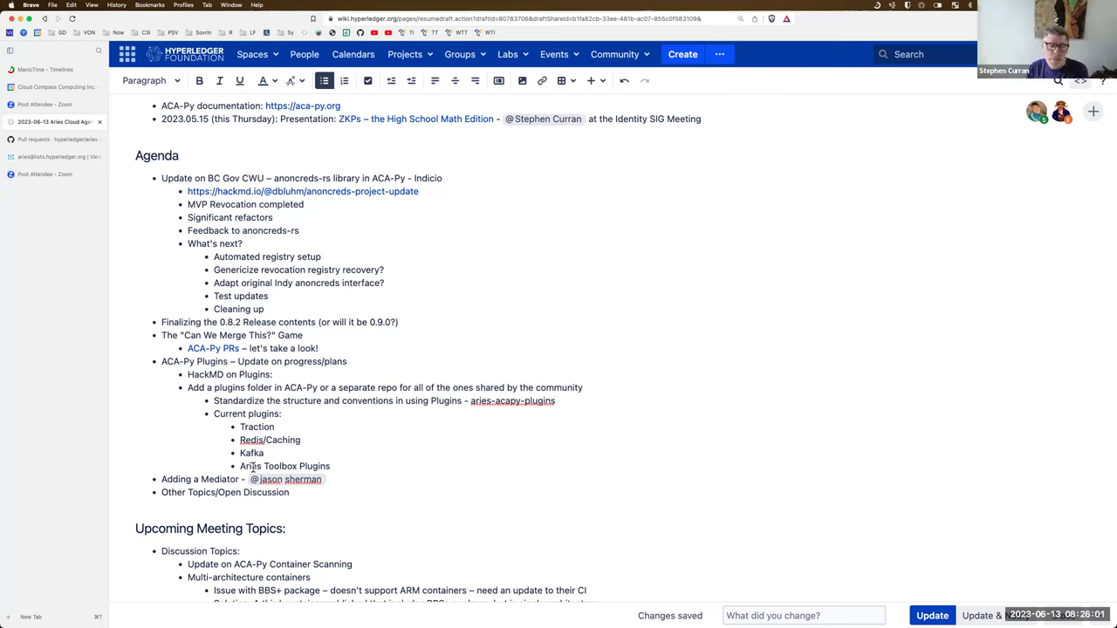
- Replace the Aries Toolbox Plugins entry with 'Admin Protocol plugins'
{"action": "left_click_drag", "start_coordinate": [242, 467], "coordinate": [330, 468]}
{"action": "key", "text": "BackSpace"}
{"action": "key", "text": "BackSpace"}
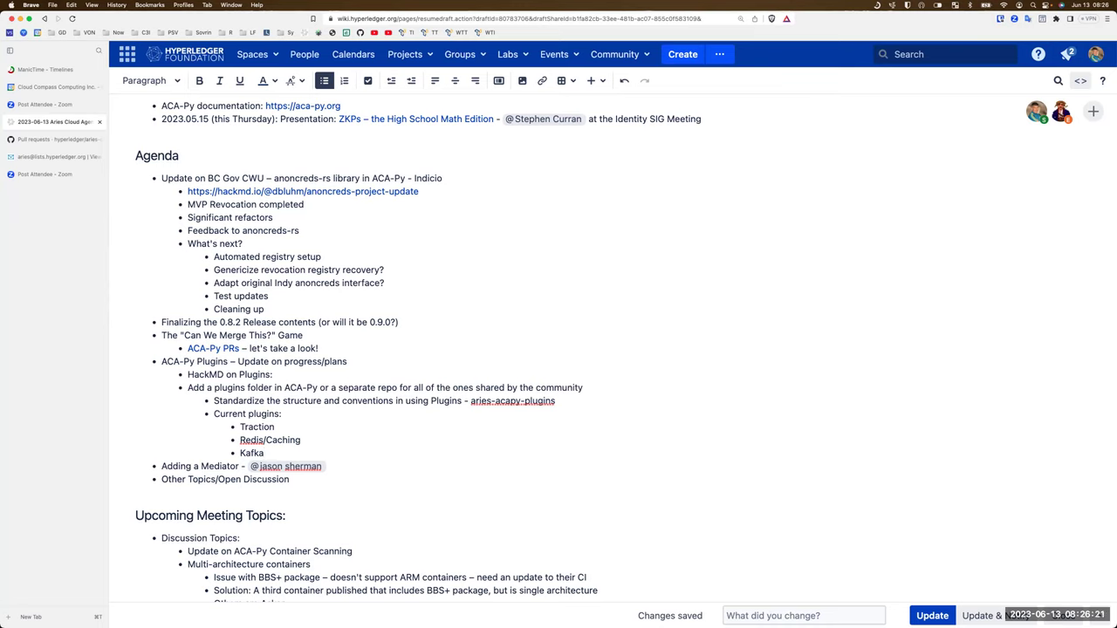
{"action": "key", "text": "Return"}
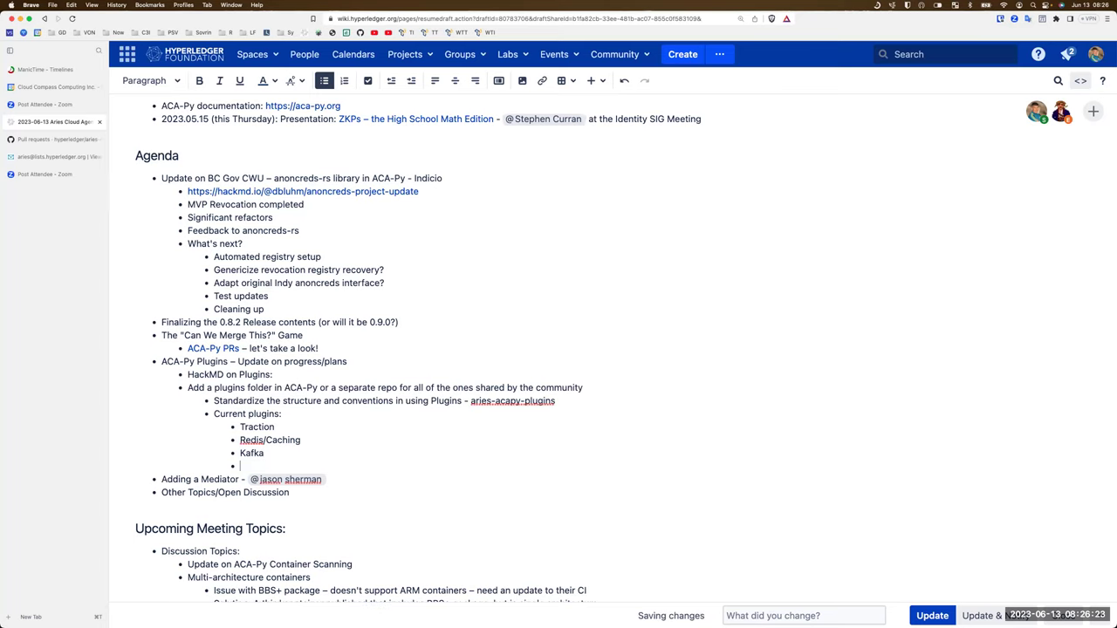
{"action": "type", "text": "Adin Protocols"}
{"action": "key", "text": "BackSpace"}
{"action": "key", "text": "BackSpace"}
{"action": "key", "text": "BackSpace"}
{"action": "key", "text": "BackSpace"}
{"action": "key", "text": "BackSpace"}
{"action": "key", "text": "BackSpace"}
{"action": "key", "text": "BackSpace"}
{"action": "key", "text": "BackSpace"}
{"action": "key", "text": "BackSpace"}
{"action": "key", "text": "BackSpace"}
{"action": "key", "text": "BackSpace"}
{"action": "key", "text": "BackSpace"}
{"action": "key", "text": "BackSpace"}
{"action": "type", "text": "min Protocols -"}
{"action": "key", "text": "BackSpace"}
{"action": "type", "text": "plugins"}
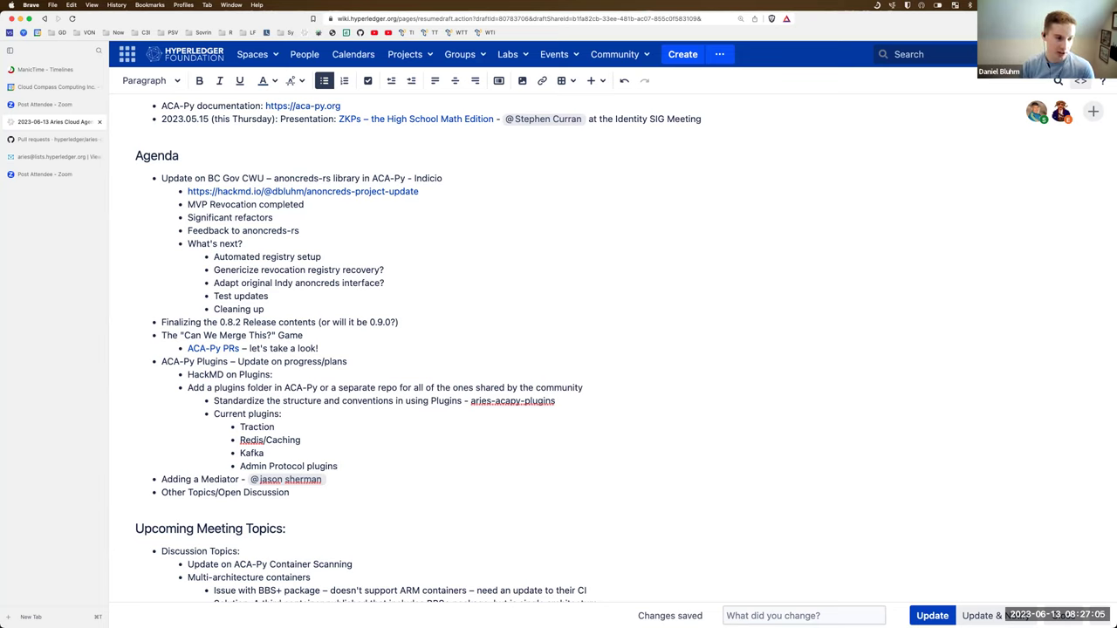
- Add 'Moving things out of ACA-Py into plugins' with nested 'Clean up the core of ACA-Py in the process'
{"action": "key", "text": "Return"}
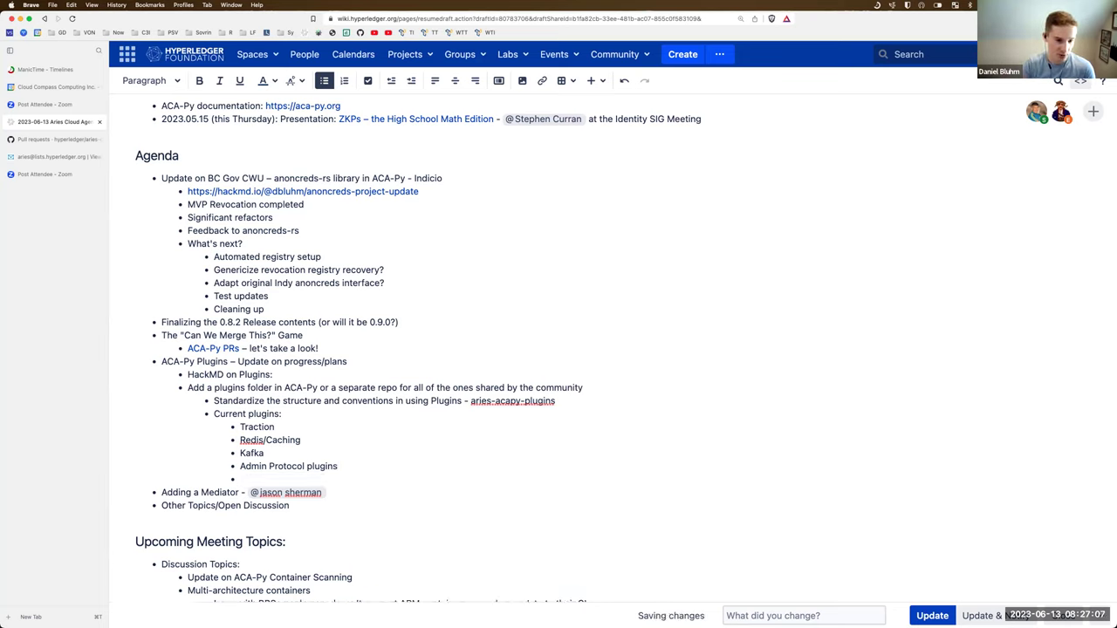
{"action": "type", "text": "Moving things "}
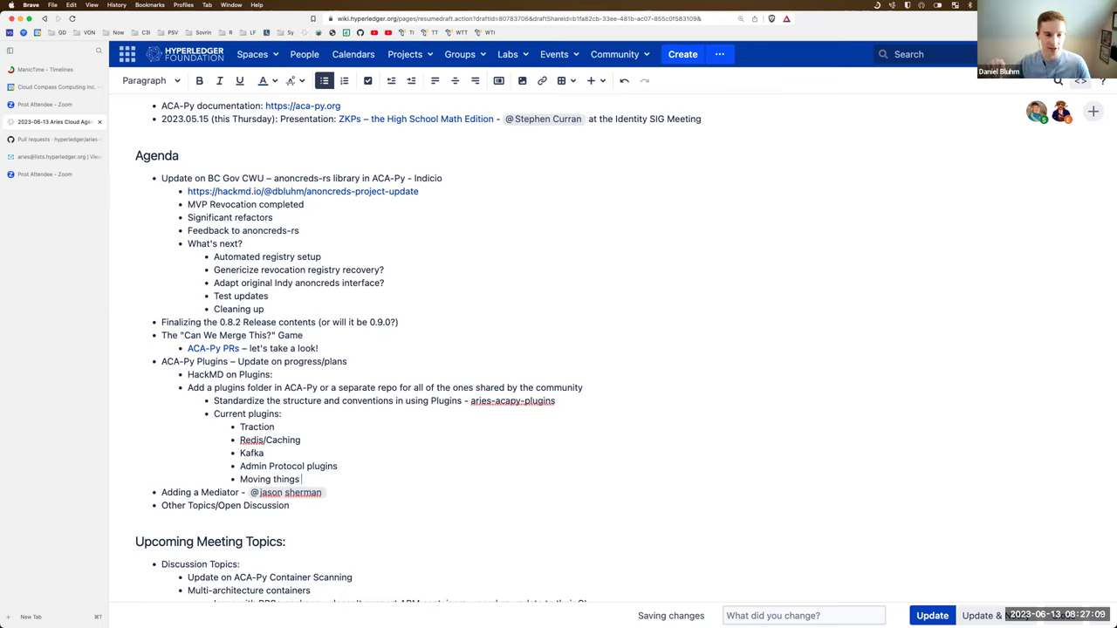
{"action": "type", "text": "out of ACA-P"}
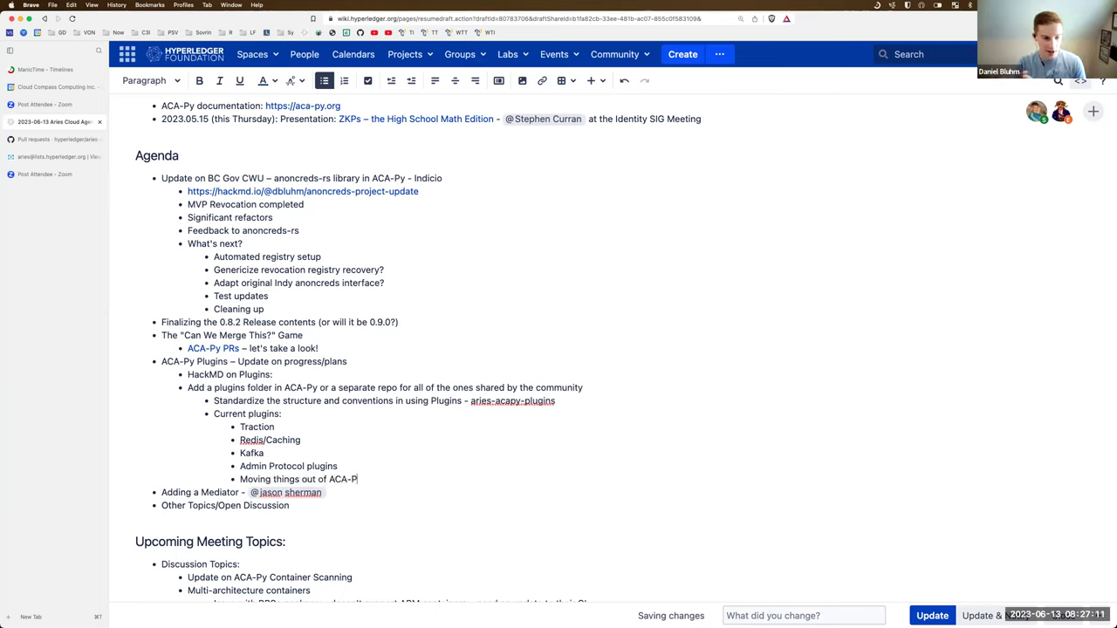
{"action": "type", "text": "y"}
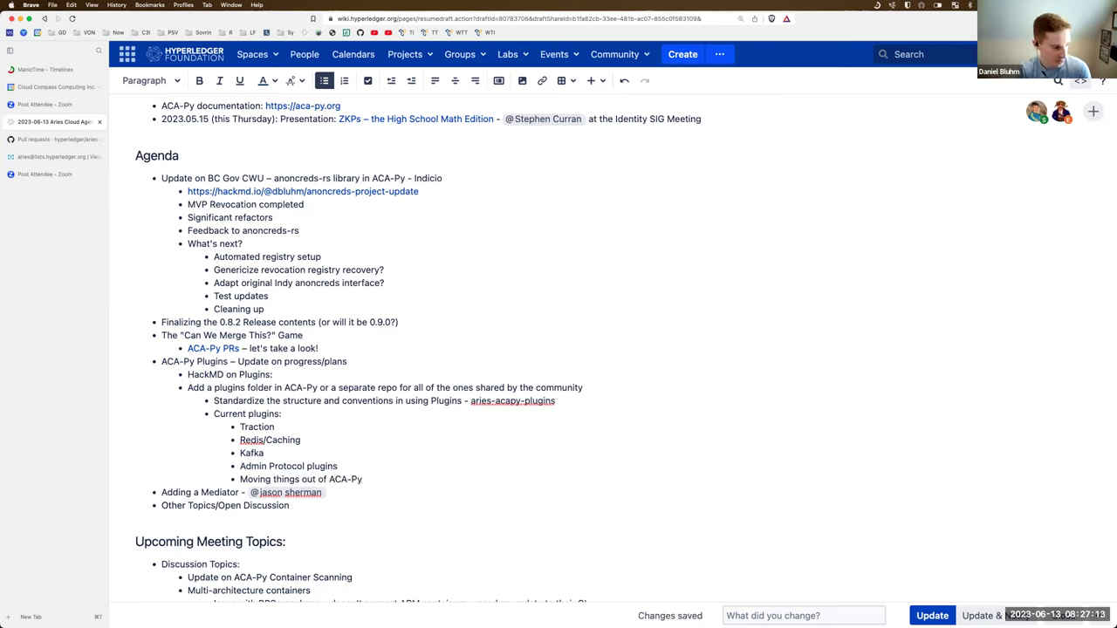
{"action": "type", "text": " into pl"}
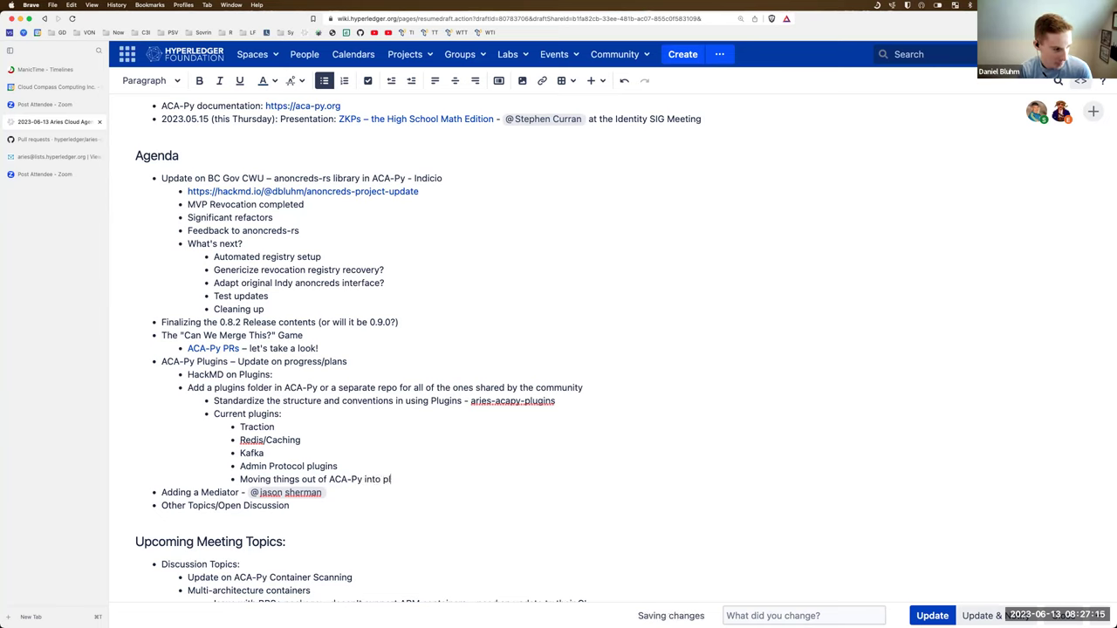
{"action": "type", "text": "ugins"}
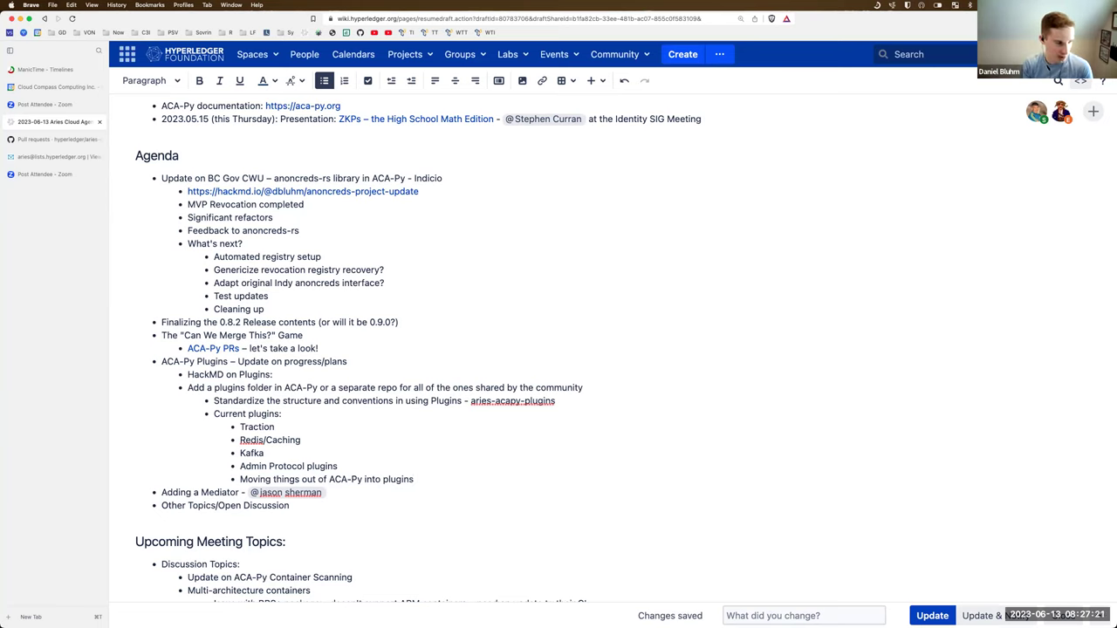
{"action": "key", "text": "Return"}
{"action": "key", "text": "Tab"}
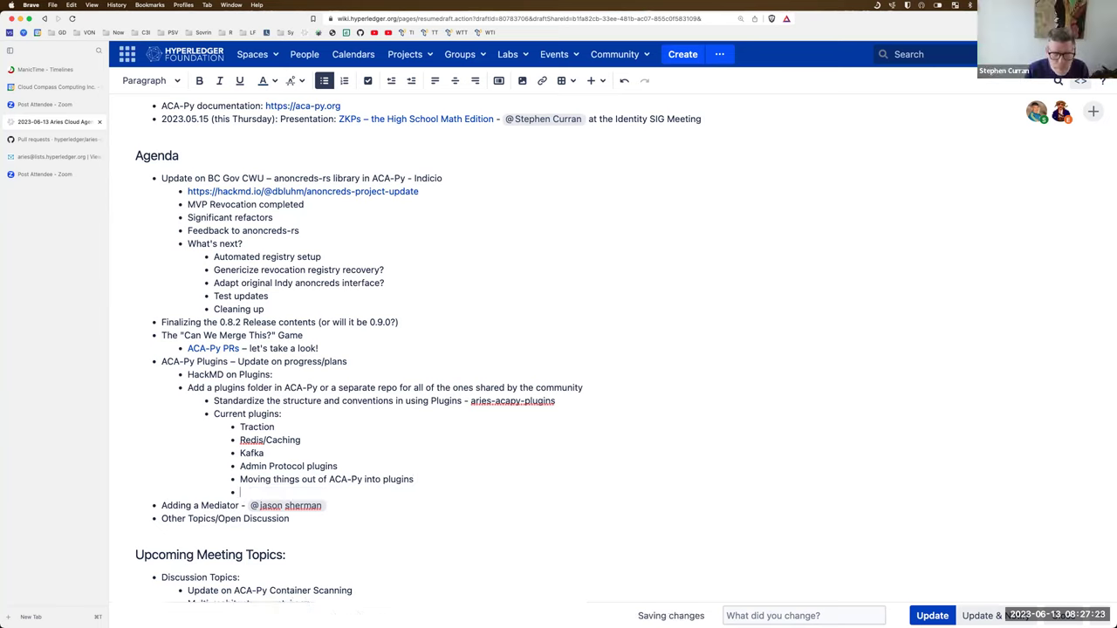
{"action": "type", "text": "Clean up the core "}
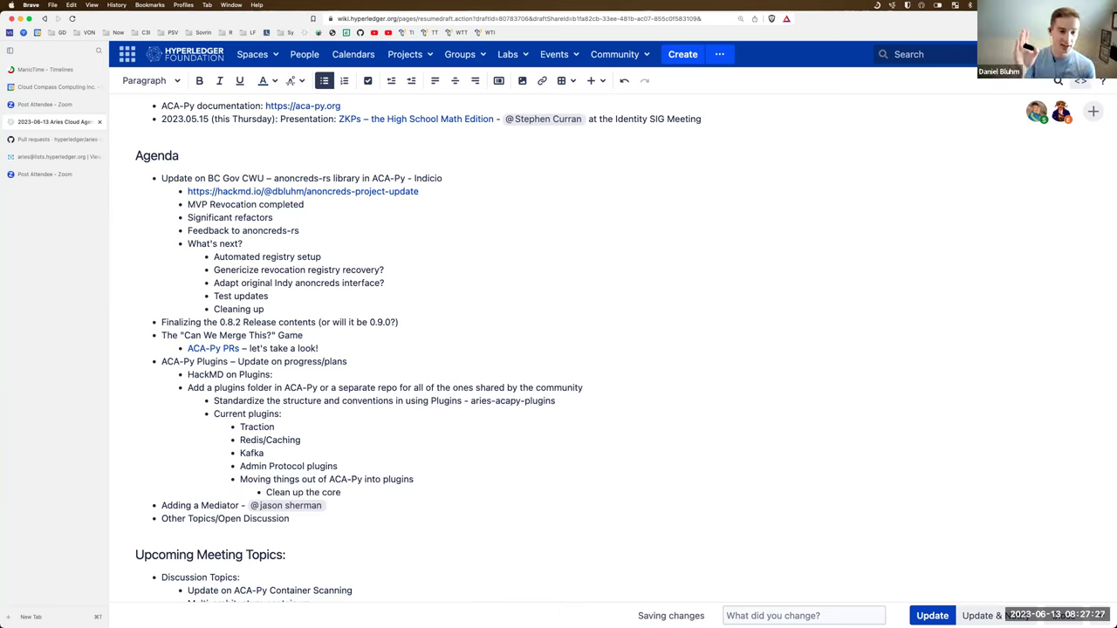
{"action": "type", "text": "of ACA-Py in"}
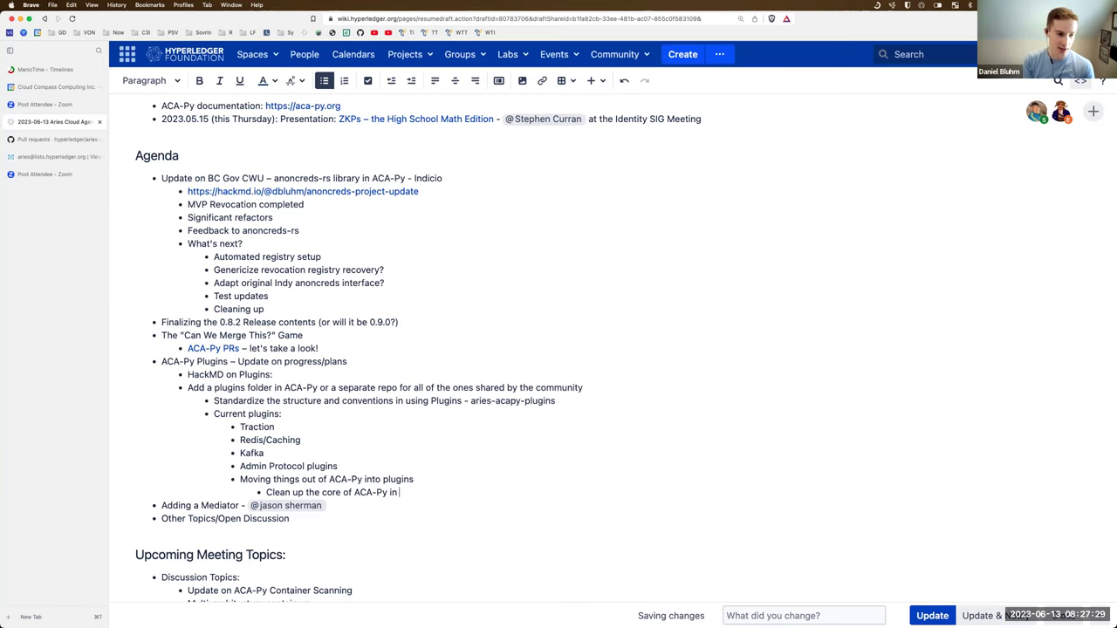
{"action": "type", "text": " the proce"}
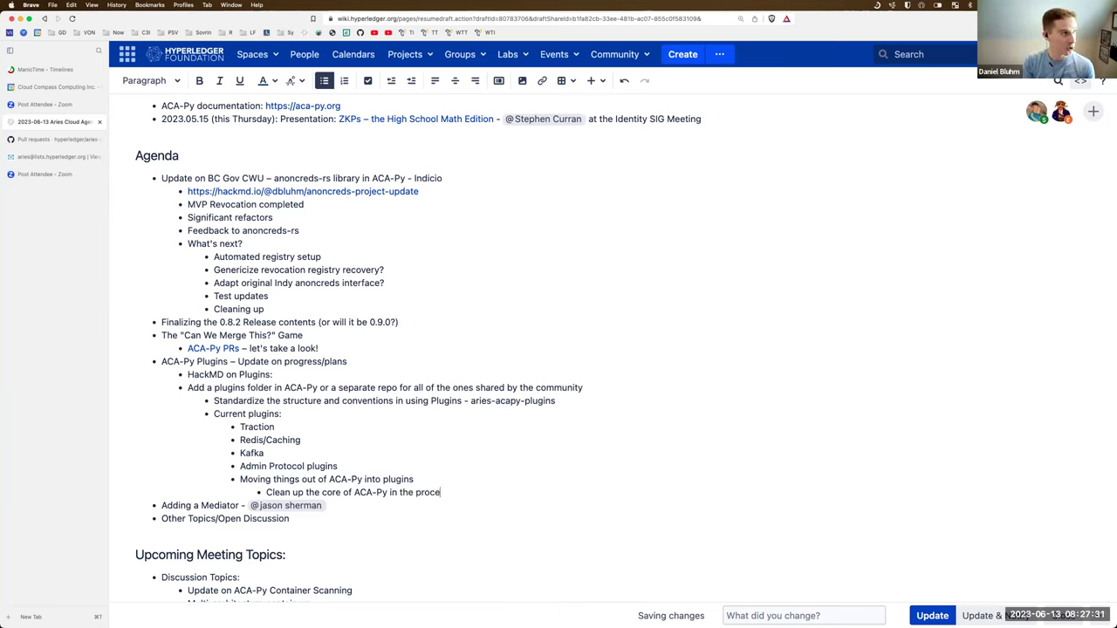
{"action": "type", "text": "ss"}
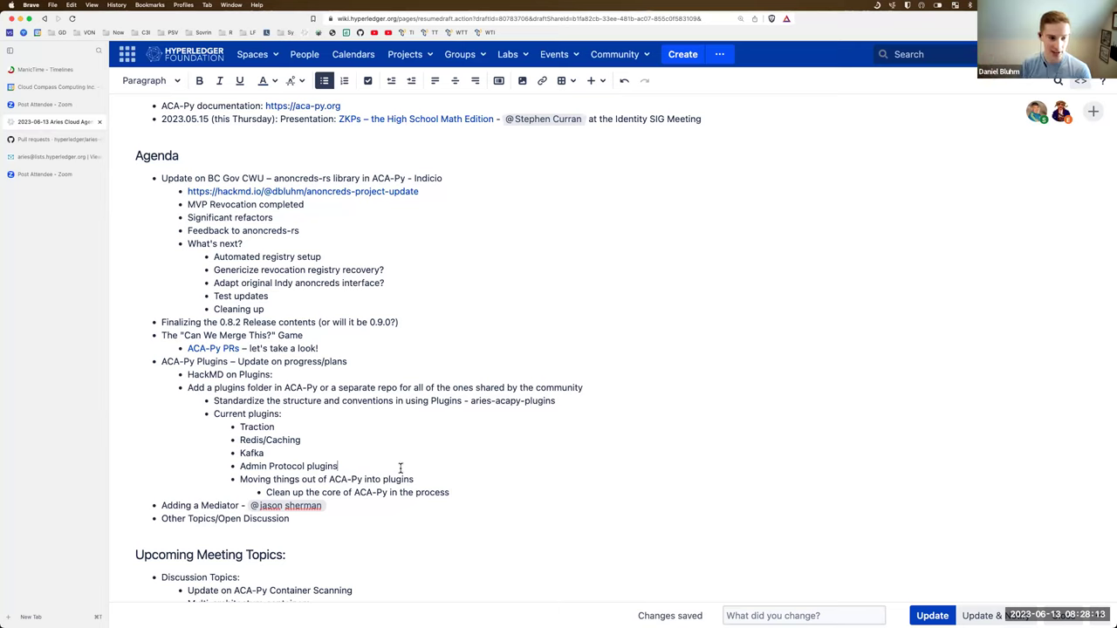
- Discard a draft 'Mediator plugin' bullet and add 'E.g., Mediator capabilities' under the core clean-up note
{"action": "key", "text": "Return"}
{"action": "type", "text": "Mediator"}
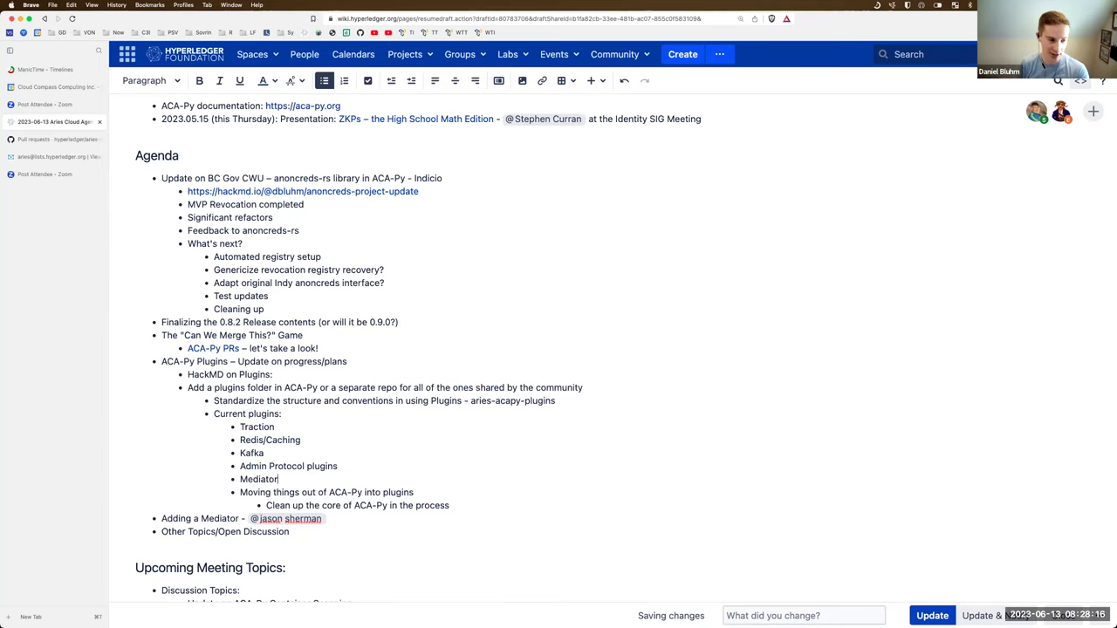
{"action": "key", "text": "BackSpace"}
{"action": "type", "text": "r plugin"}
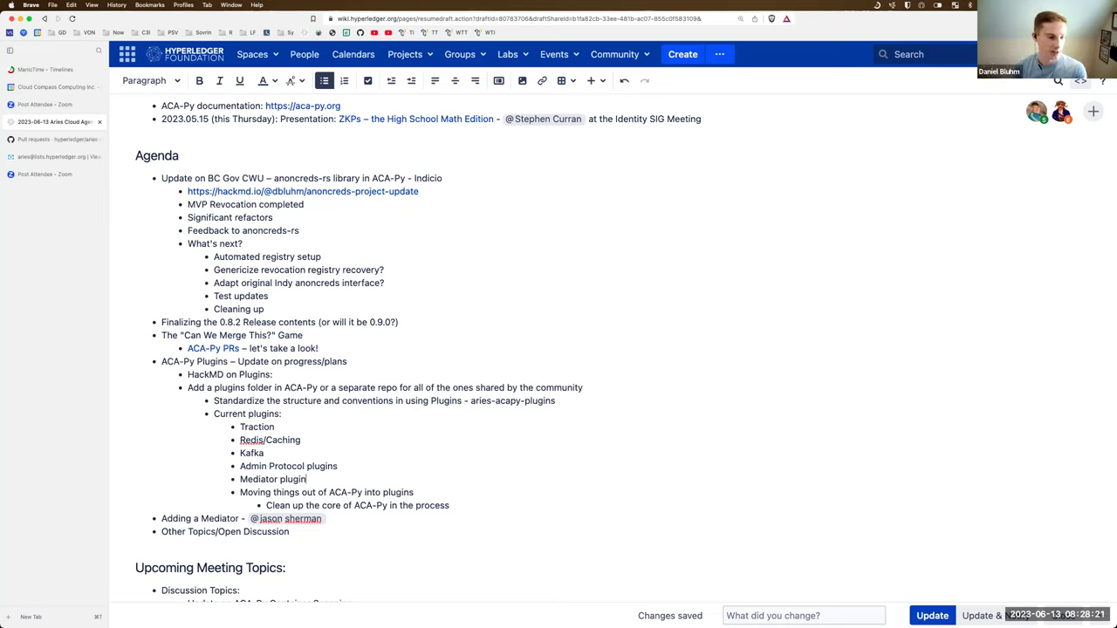
{"action": "key", "text": "BackSpace"}
{"action": "key", "text": "BackSpace"}
{"action": "key", "text": "BackSpace"}
{"action": "key", "text": "BackSpace"}
{"action": "key", "text": "BackSpace"}
{"action": "key", "text": "BackSpace"}
{"action": "key", "text": "BackSpace"}
{"action": "key", "text": "BackSpace"}
{"action": "key", "text": "BackSpace"}
{"action": "key", "text": "BackSpace"}
{"action": "key", "text": "BackSpace"}
{"action": "key", "text": "BackSpace"}
{"action": "key", "text": "BackSpace"}
{"action": "key", "text": "BackSpace"}
{"action": "key", "text": "BackSpace"}
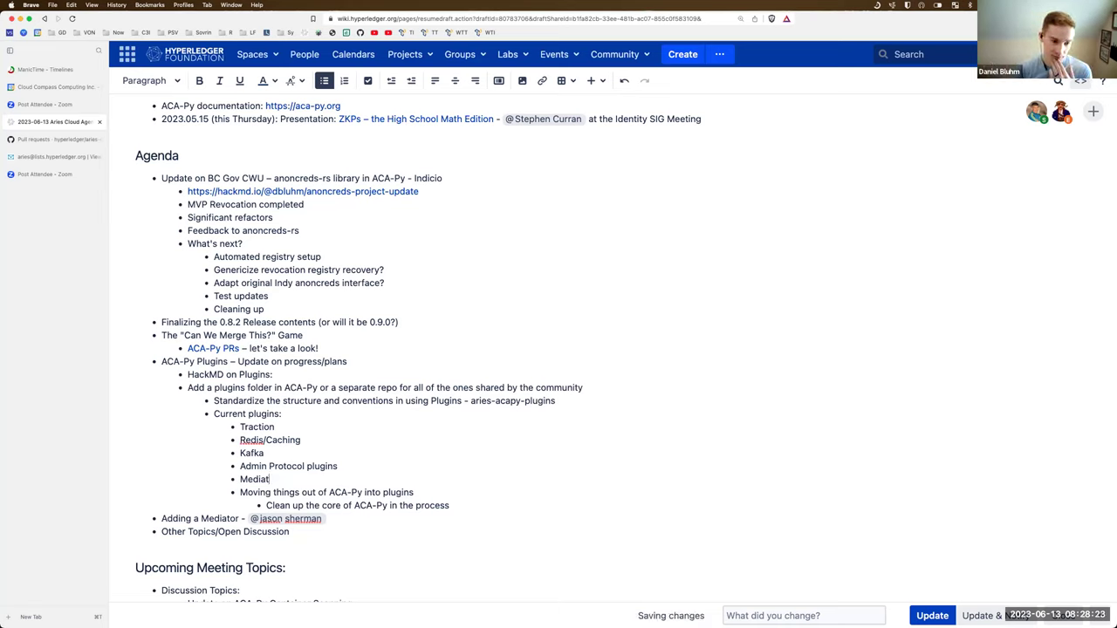
{"action": "key", "text": "BackSpace"}
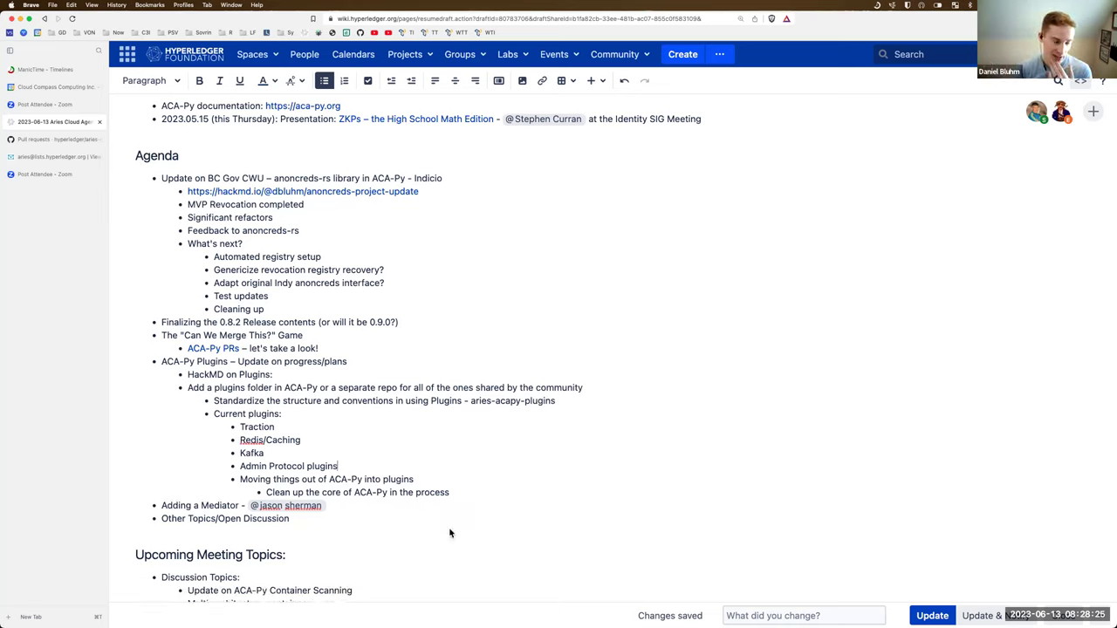
{"action": "key", "text": "Return"}
{"action": "type", "text": "E.g., Medi"}
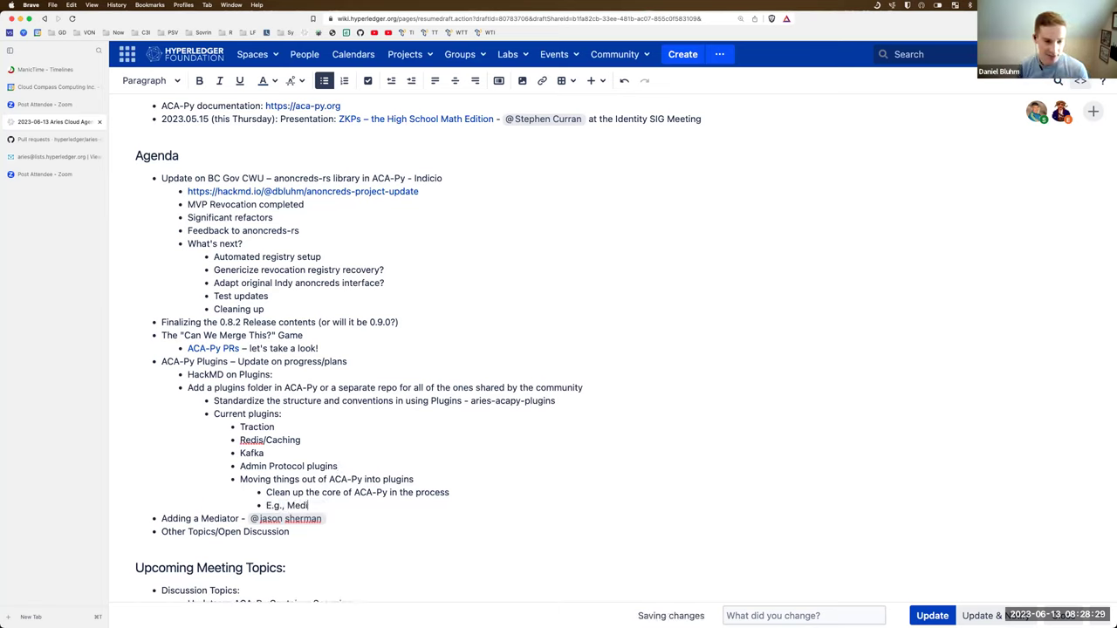
{"action": "type", "text": "ator capabilities"}
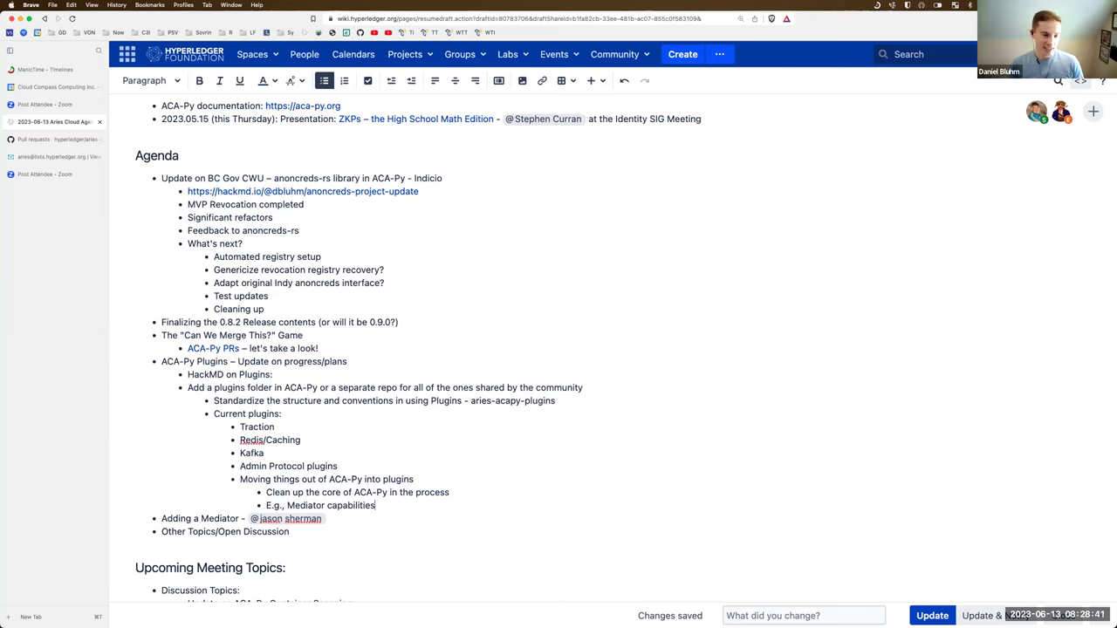
- Add an outdented bullet 'Concern – a balance, not just everything is a plugin'
{"action": "key", "text": "Return"}
{"action": "key", "text": "shift+Tab"}
{"action": "type", "text": "Concern – "}
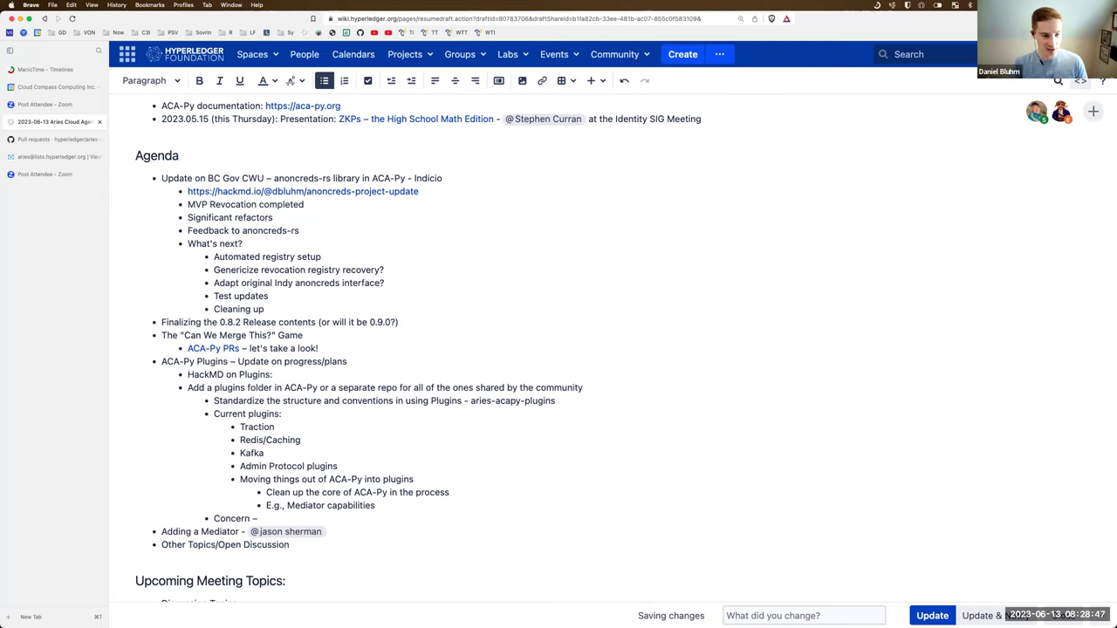
{"action": "type", "text": "a balance"}
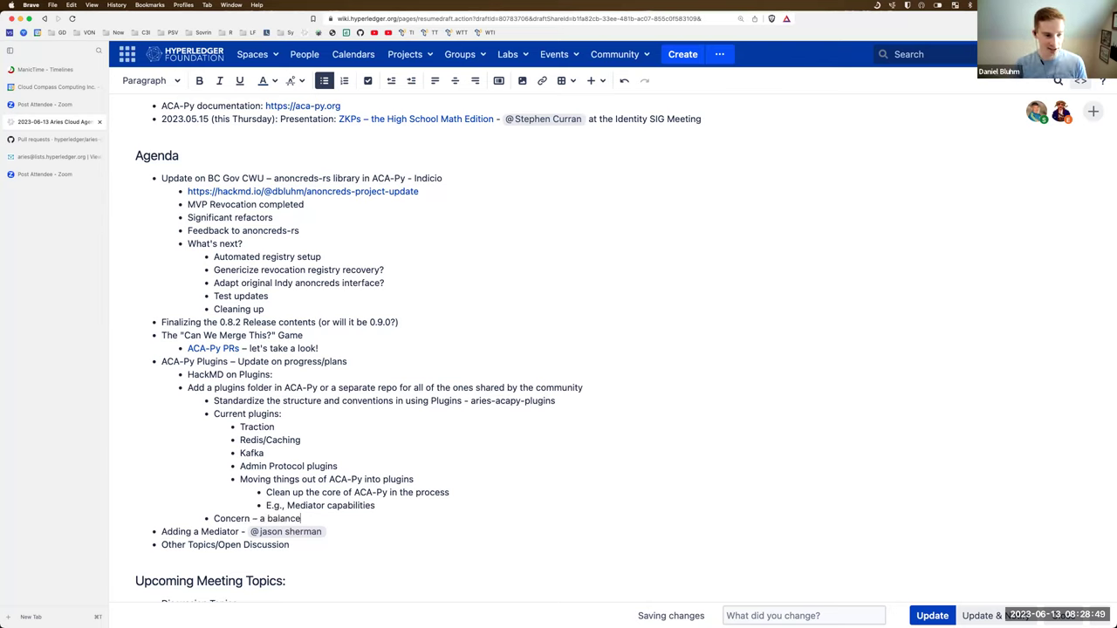
{"action": "type", "text": ", not just everything is a plugin"}
- Add an indented sub-point: Universal resolver plugin was not used until moved into the core
{"action": "key", "text": "Return"}
{"action": "key", "text": "Tab"}
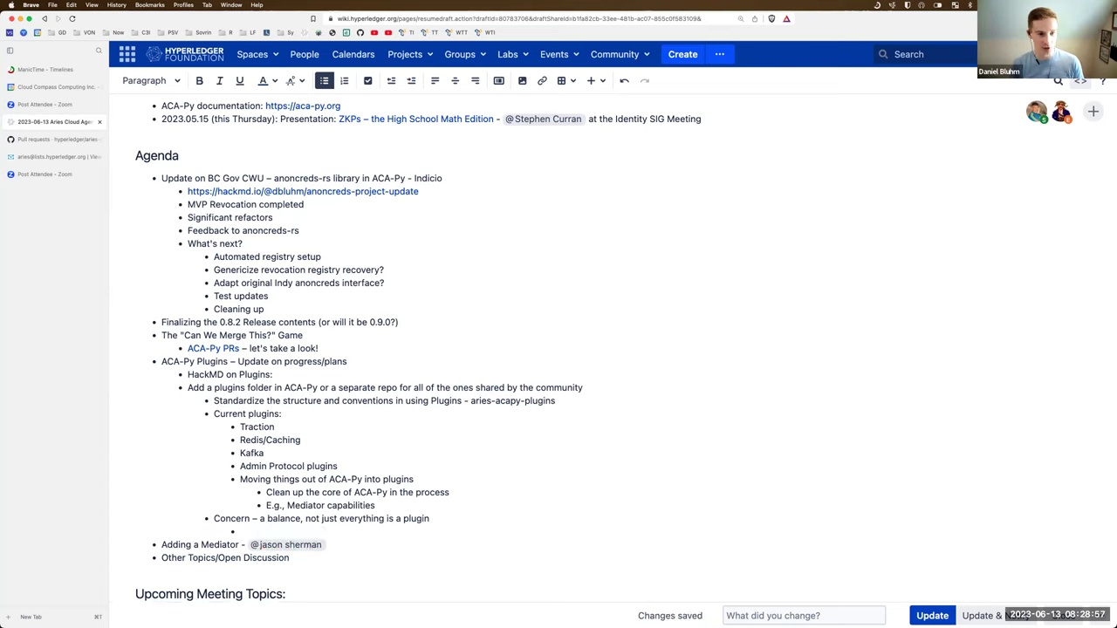
{"action": "type", "text": "Univer"}
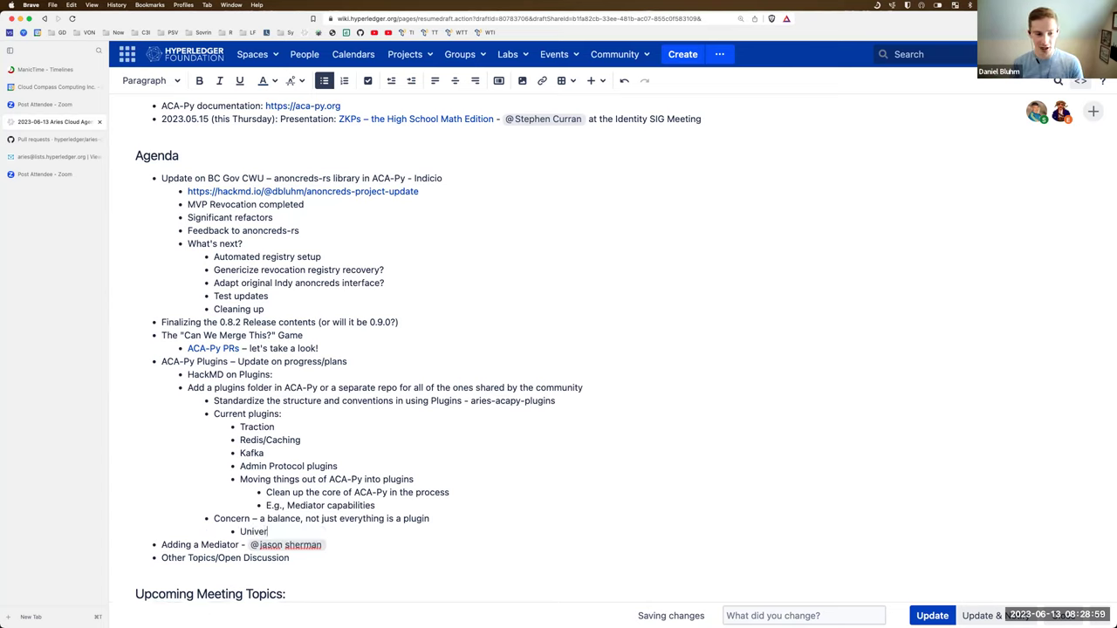
{"action": "type", "text": "sal resolver plugin"}
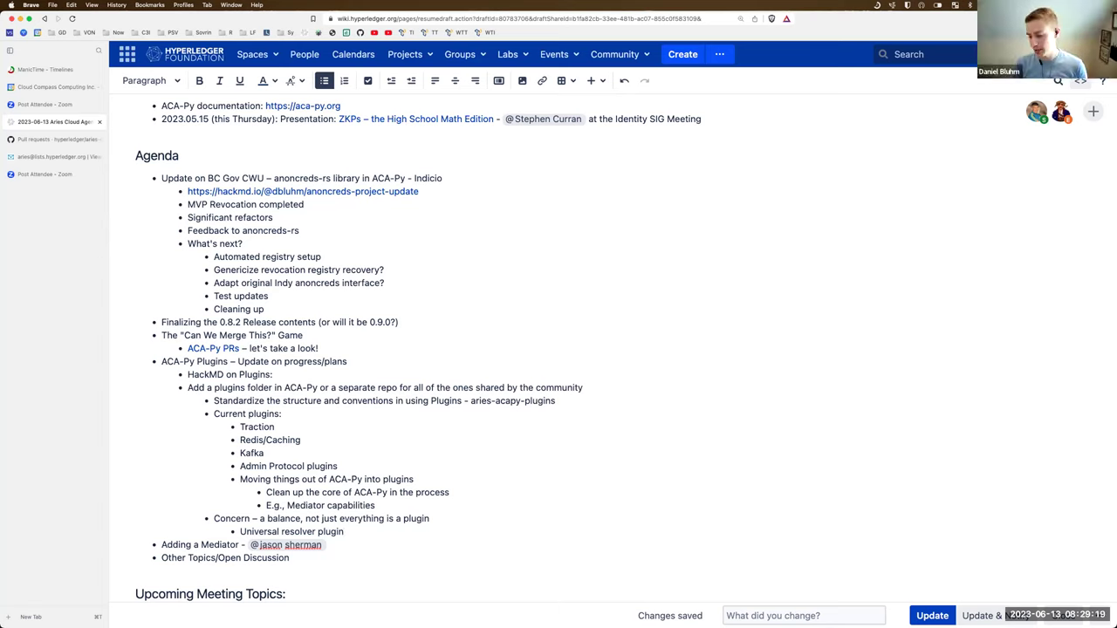
{"action": "type", "text": "– not used in"}
{"action": "key", "text": "BackSpace"}
{"action": "key", "text": "BackSpace"}
{"action": "type", "text": "until it moved from "}
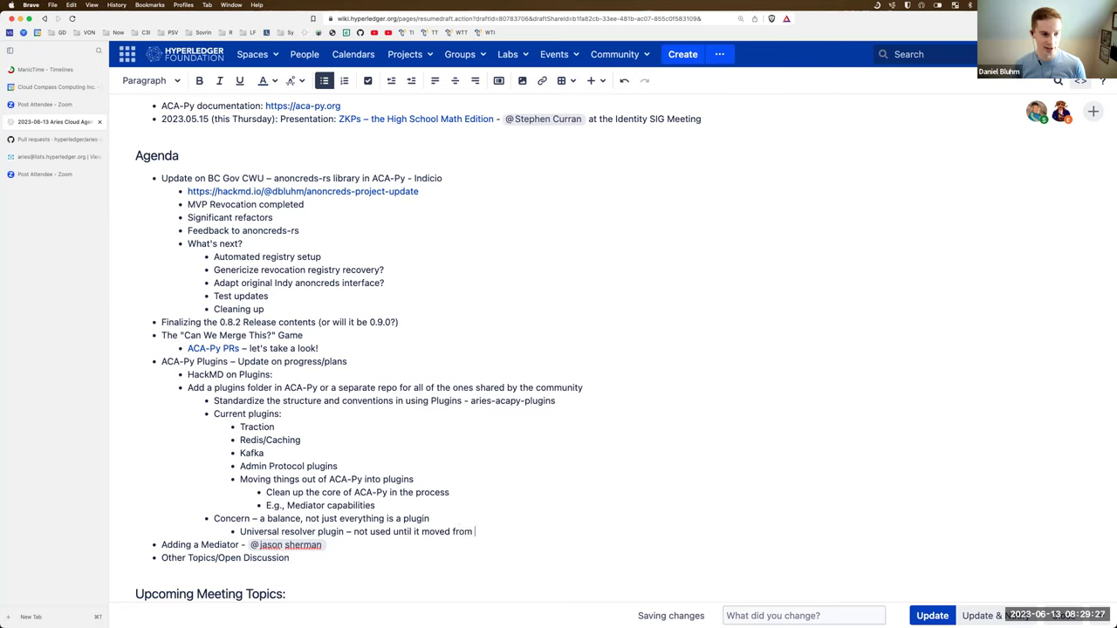
{"action": "type", "text": "being a plug"}
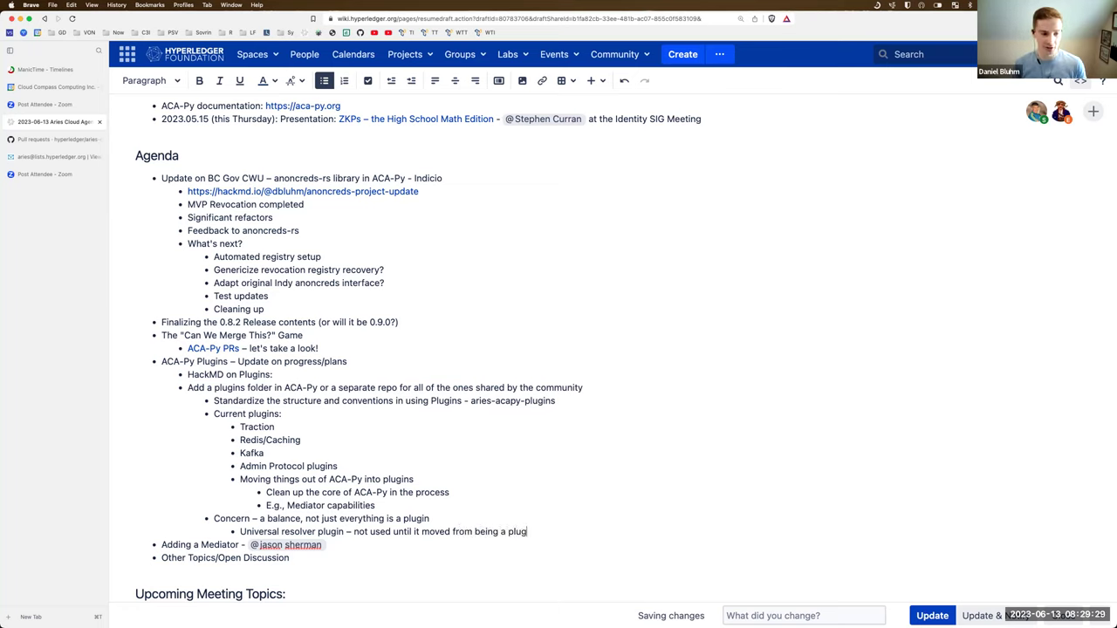
{"action": "type", "text": "in to t"}
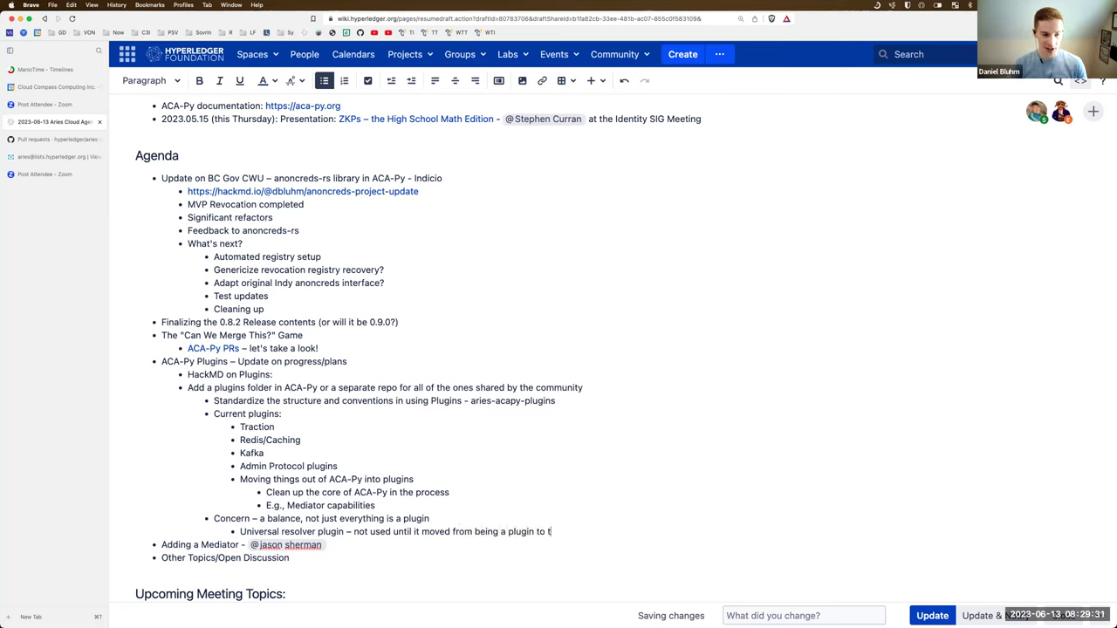
{"action": "type", "text": "he core"}
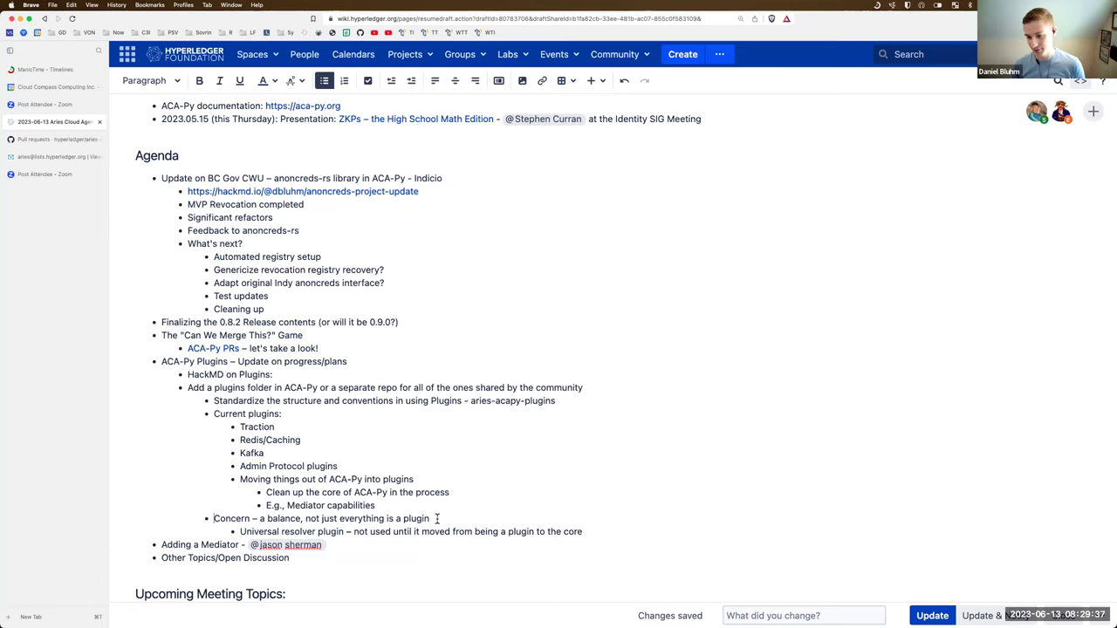
- Append "- important things need to be 'always there'" to the Concern line and prefix the resolver point with 'Example:'
{"action": "left_click", "coordinate": [437, 519]}
{"action": "type", "text": "-"}
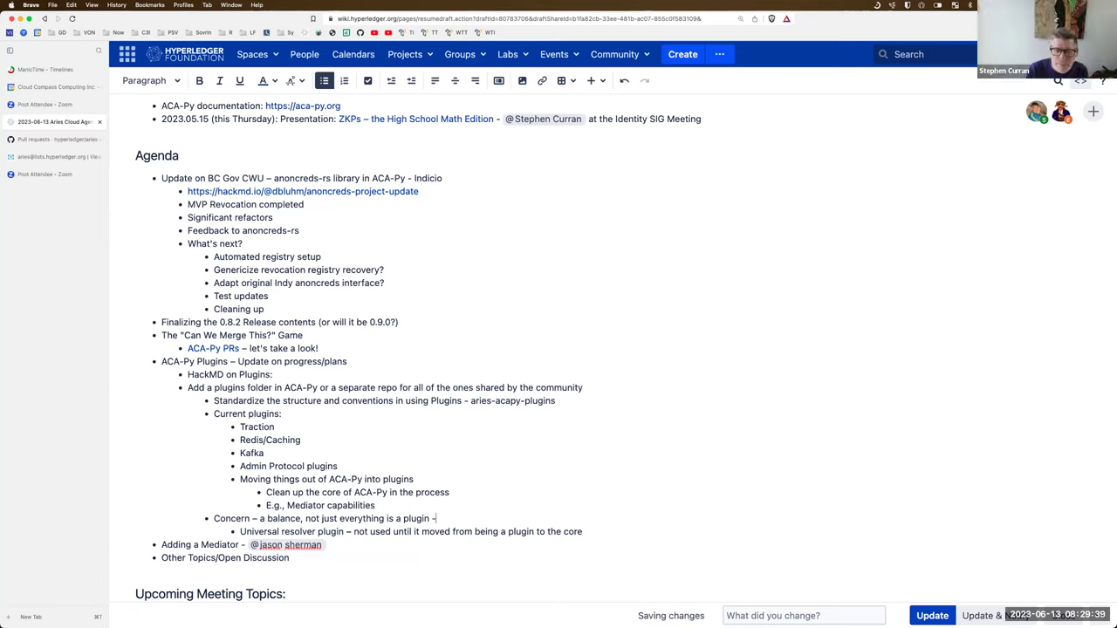
{"action": "type", "text": " important things need t"}
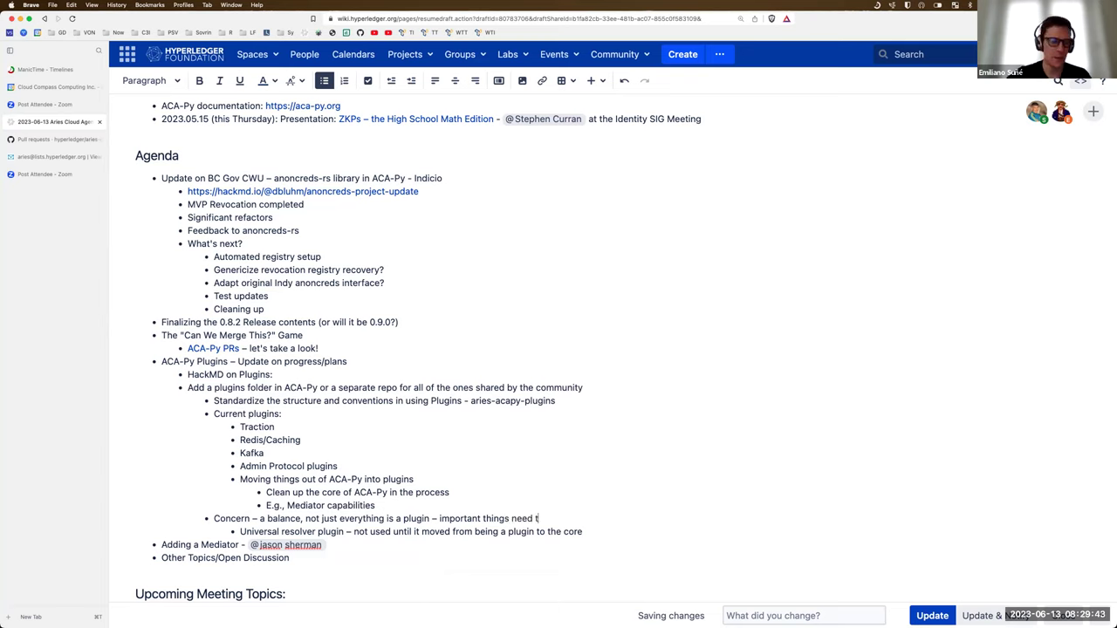
{"action": "type", "text": "o be "}
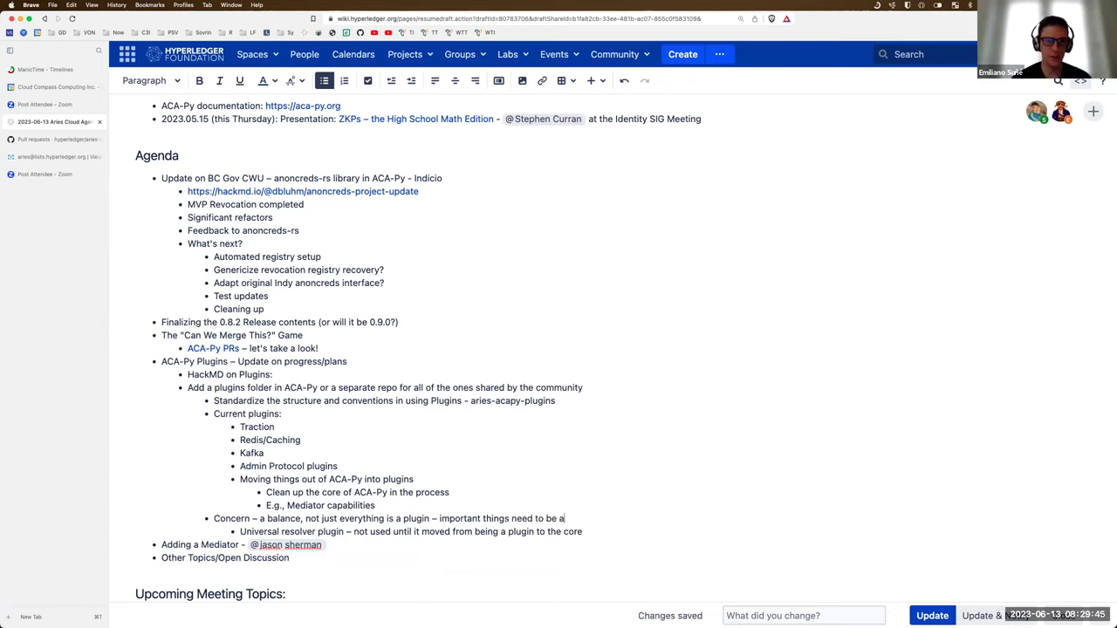
{"action": "type", "text": "'always there'"}
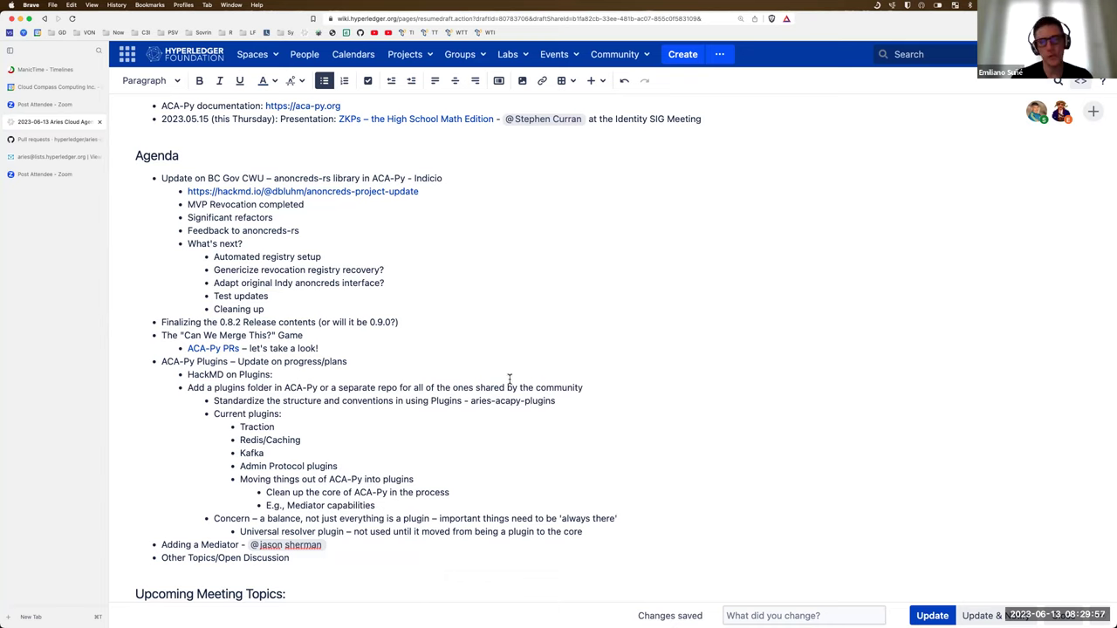
{"action": "left_click", "coordinate": [241, 532]}
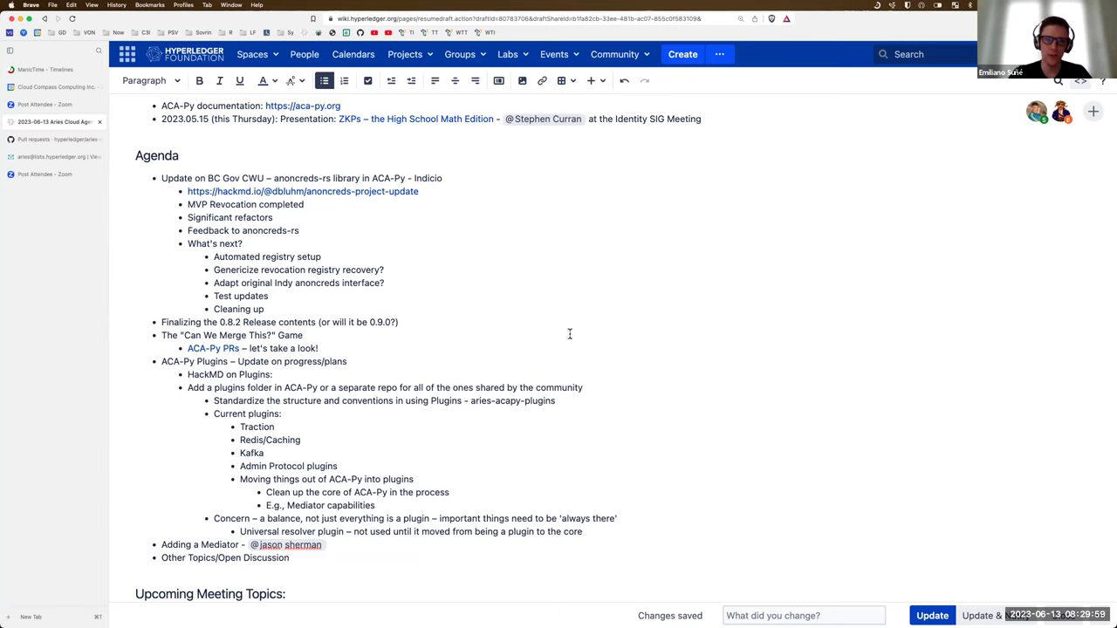
{"action": "type", "text": "Example:"}
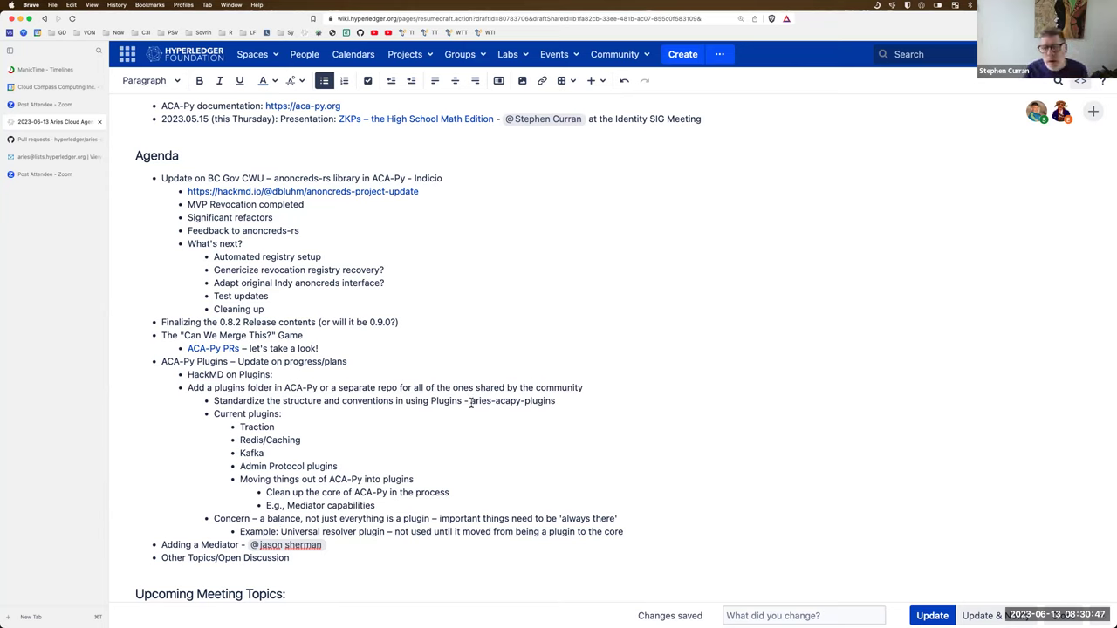
{"action": "left_click_drag", "start_coordinate": [470, 401], "coordinate": [557, 401]}
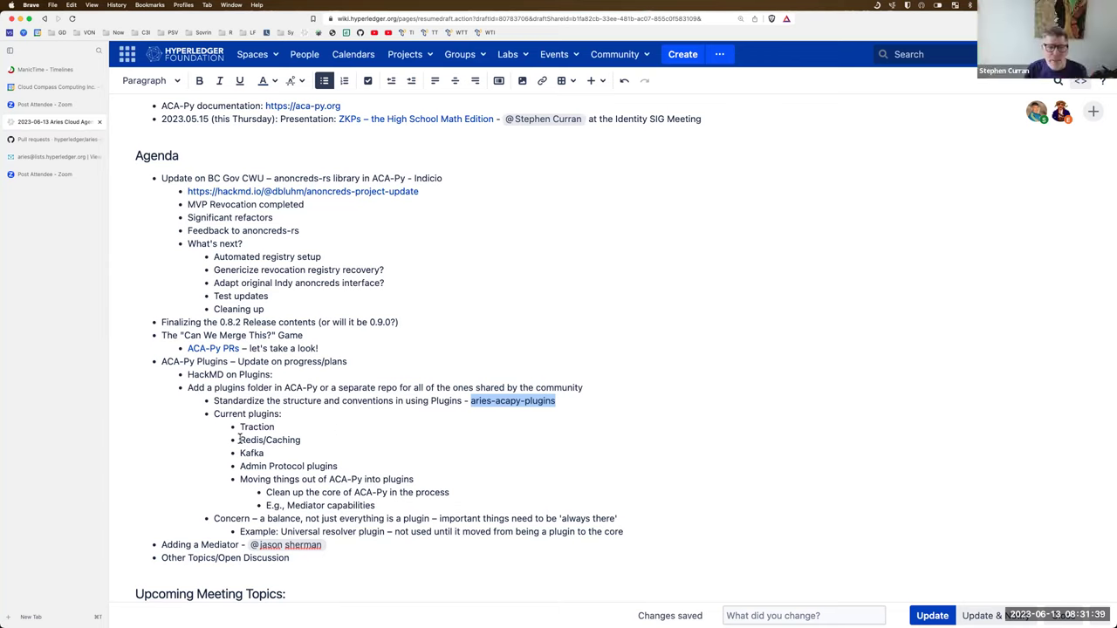
{"action": "left_click_drag", "start_coordinate": [239, 440], "coordinate": [299, 439]}
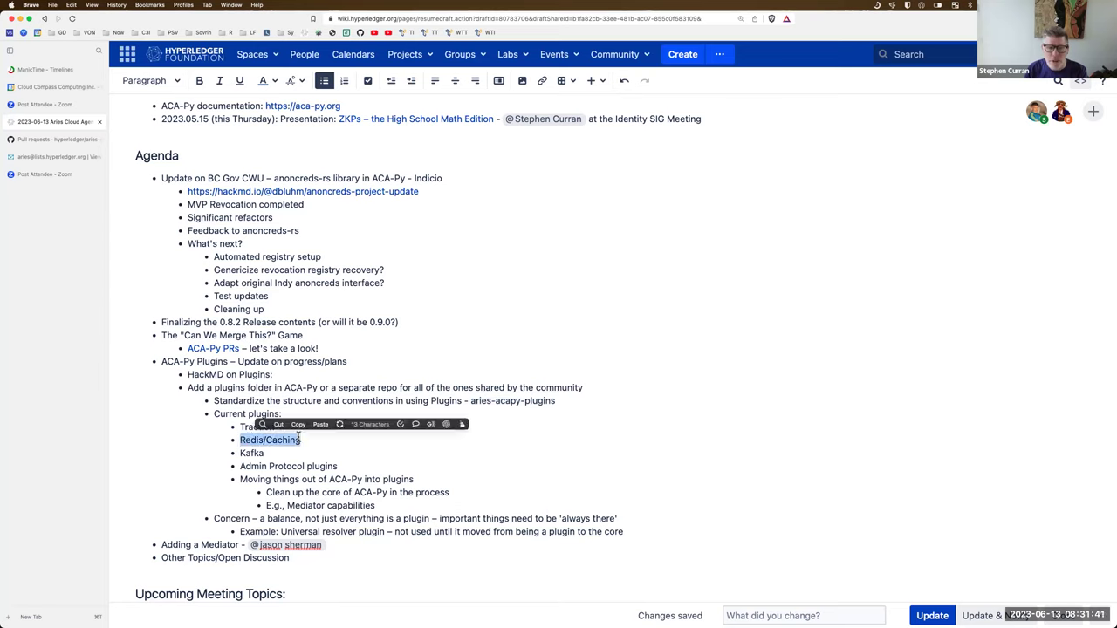
{"action": "left_click", "coordinate": [245, 451]}
{"action": "double_click", "coordinate": [245, 452]}
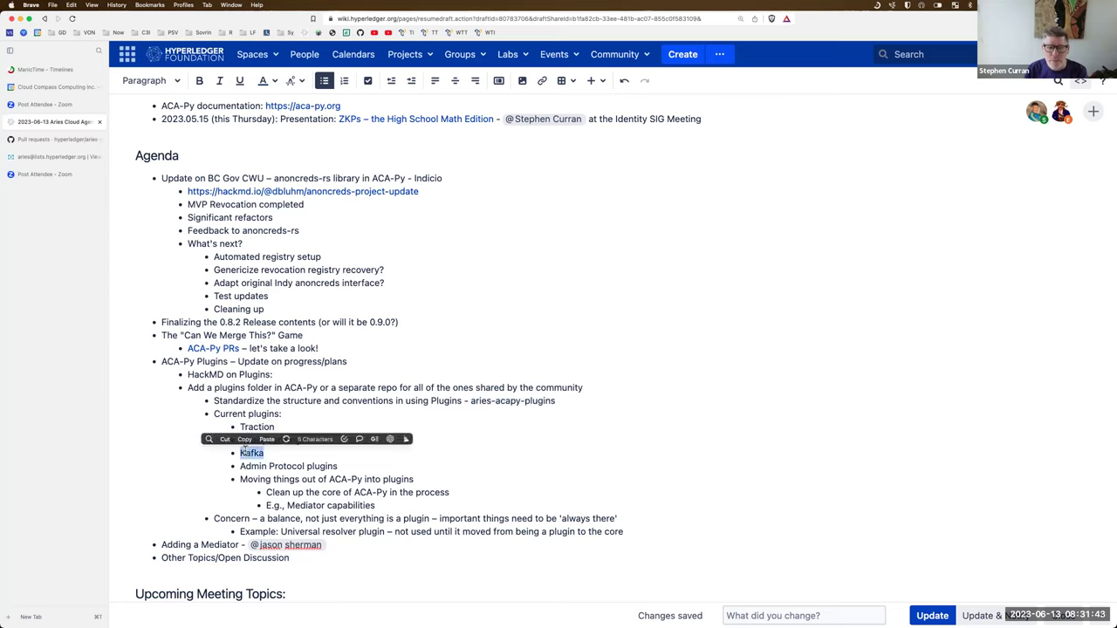
{"action": "left_click", "coordinate": [309, 452]}
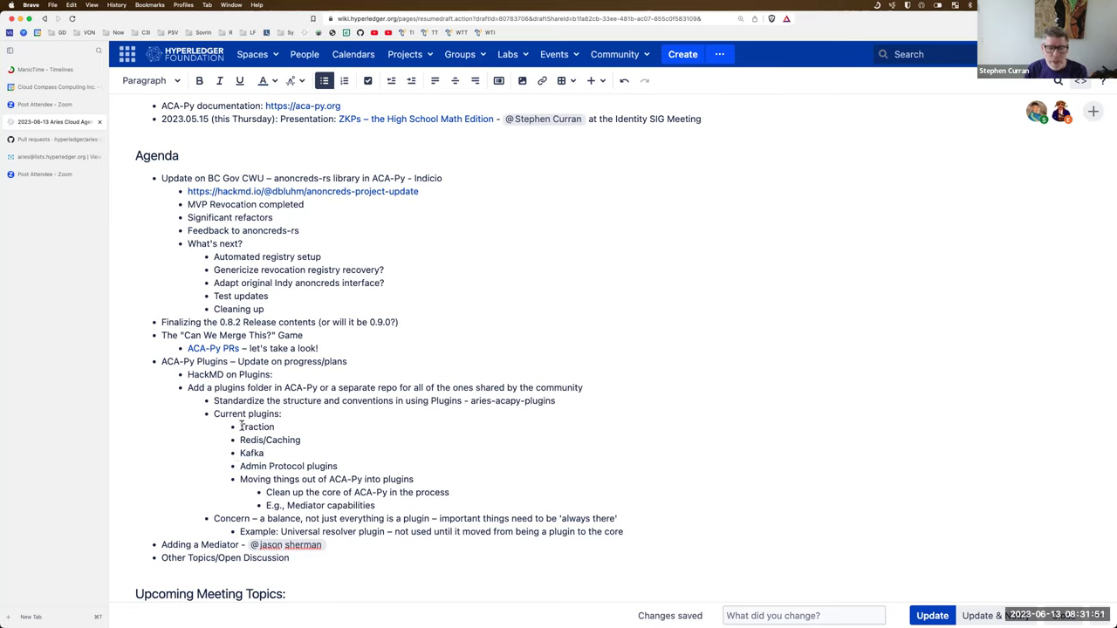
{"action": "left_click_drag", "start_coordinate": [240, 427], "coordinate": [294, 428]}
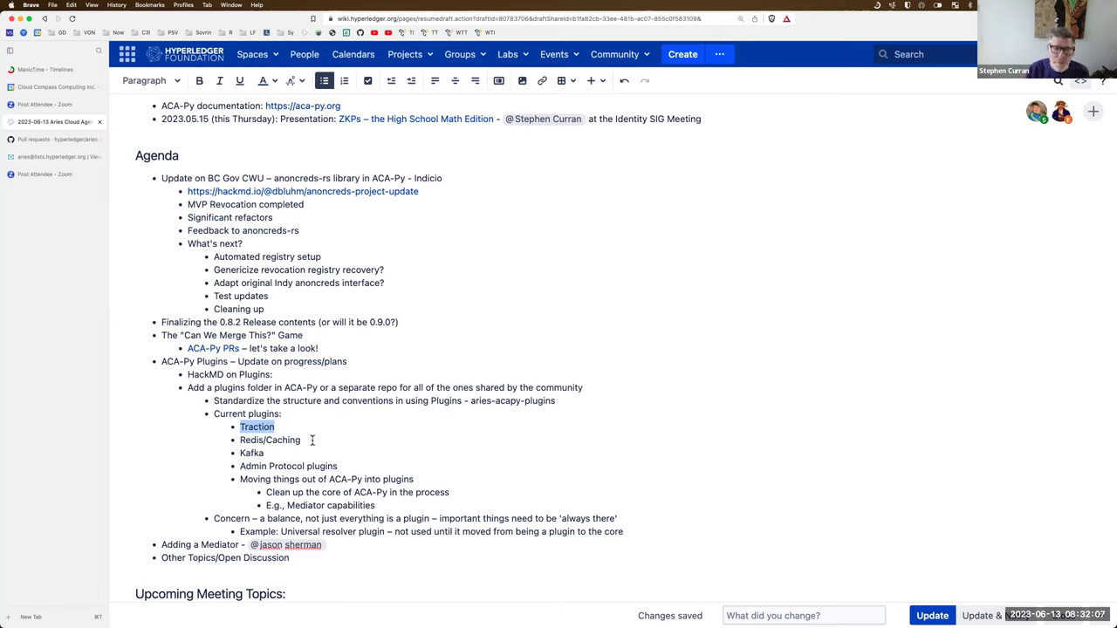
{"action": "double_click", "coordinate": [242, 399]}
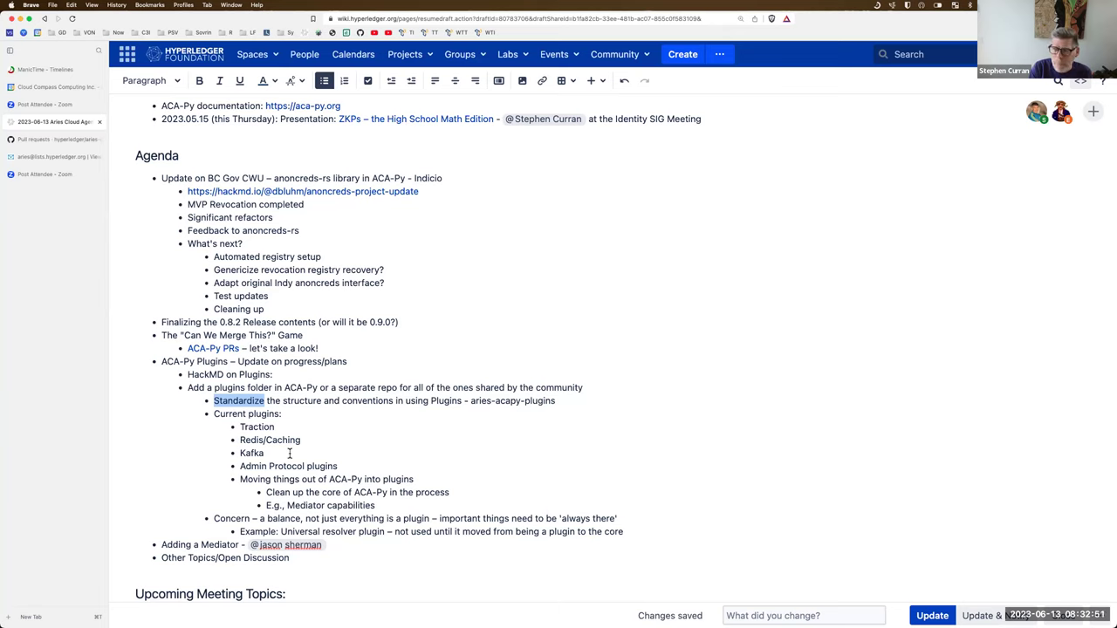
{"action": "scroll", "coordinate": [289, 453], "scroll_direction": "down", "scroll_amount": 3}
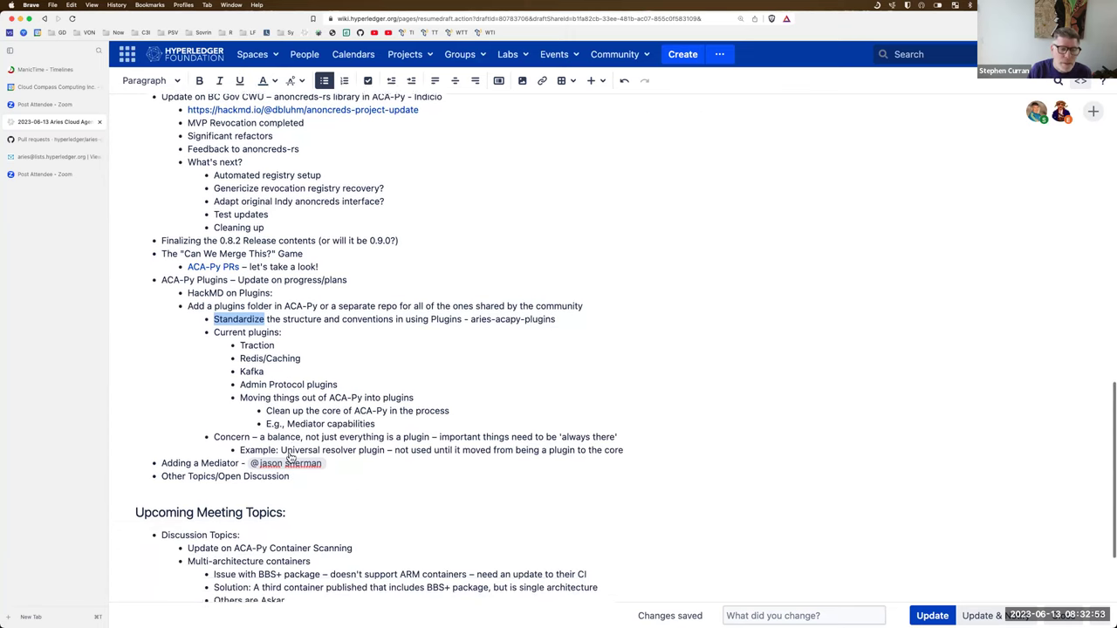
{"action": "scroll", "coordinate": [289, 457], "scroll_direction": "down", "scroll_amount": 1}
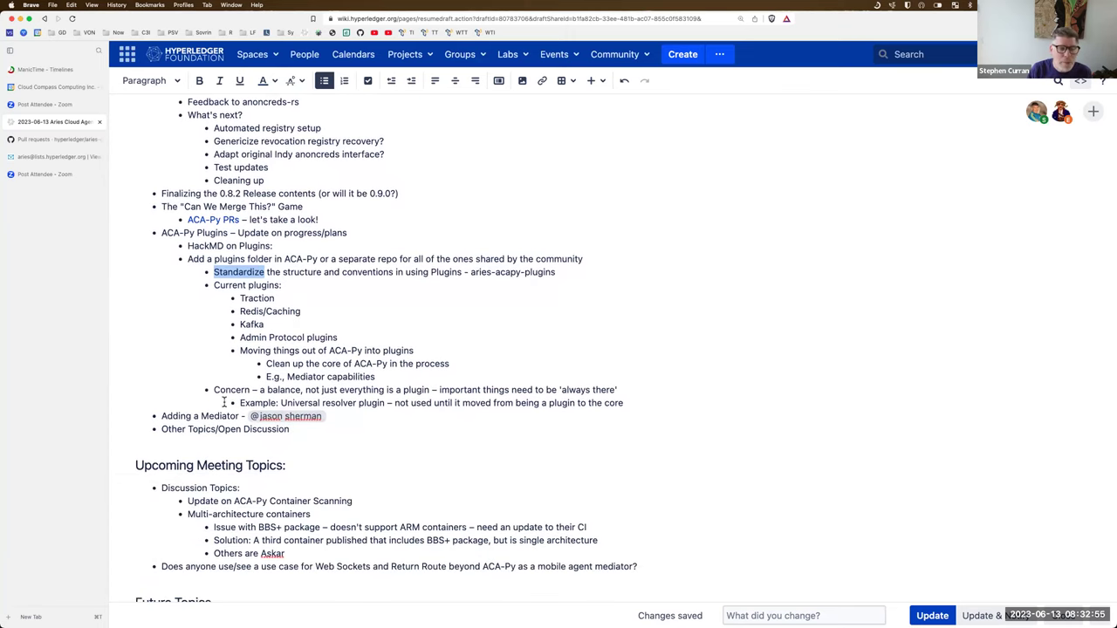
- Open the maintainer proposal pull request #2263 from the pull requests list
{"action": "left_click", "coordinate": [54, 140]}
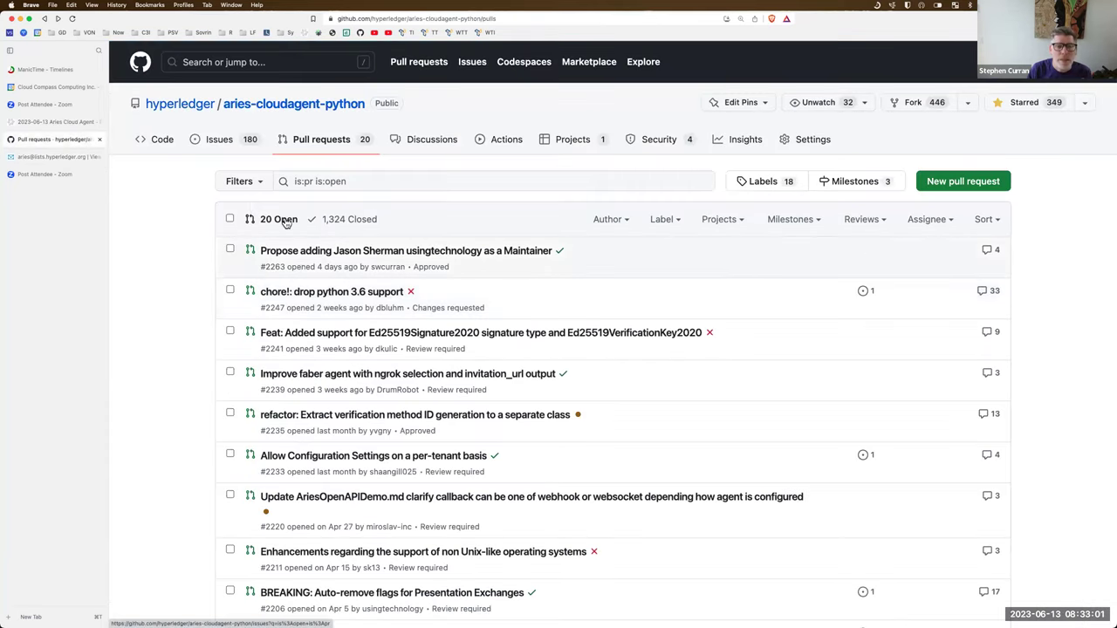
{"action": "left_click", "coordinate": [354, 253]}
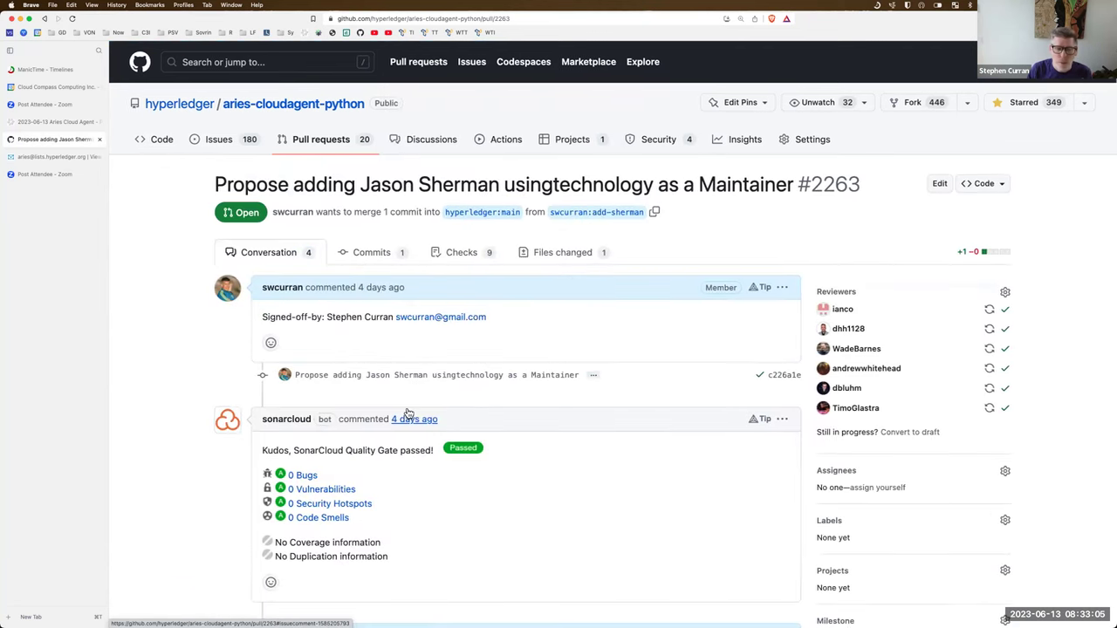
{"action": "scroll", "coordinate": [408, 414], "scroll_direction": "down", "scroll_amount": 10}
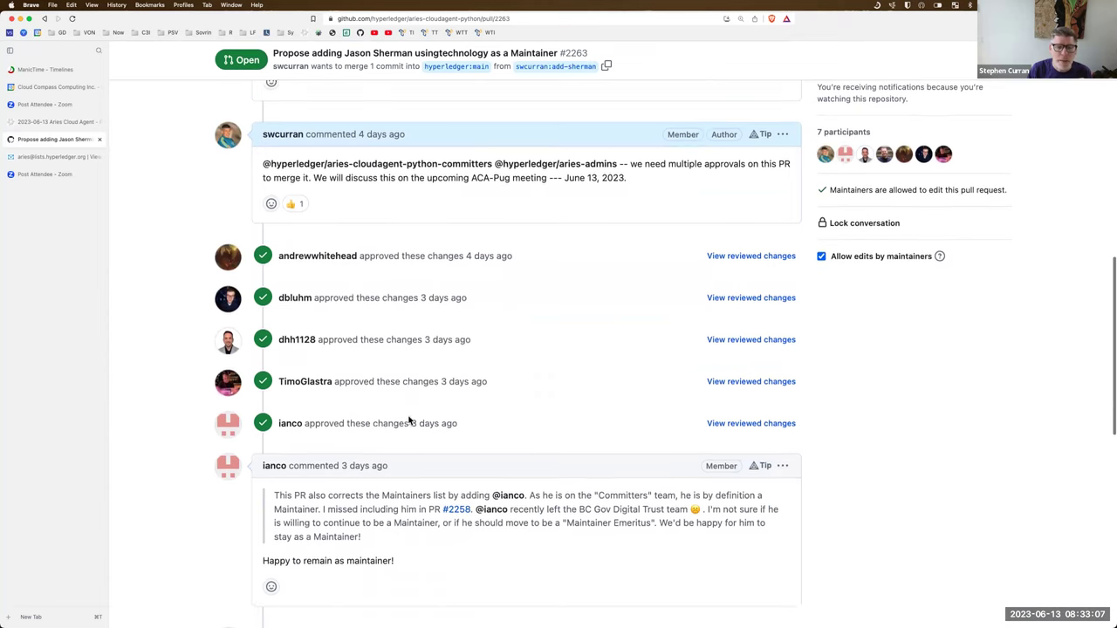
{"action": "scroll", "coordinate": [392, 469], "scroll_direction": "up", "scroll_amount": 2}
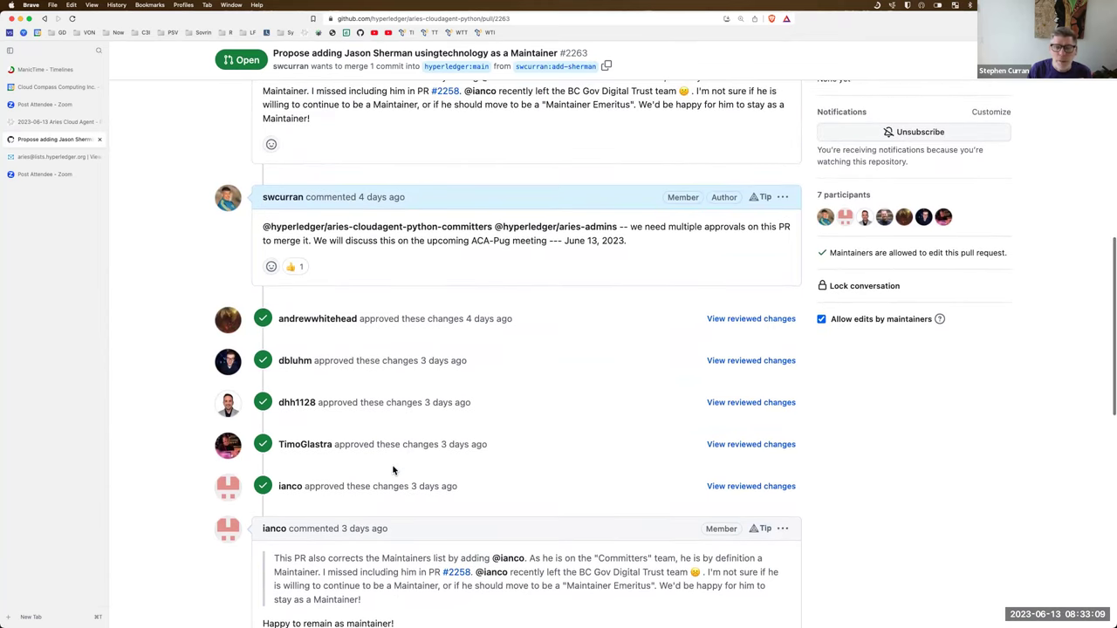
{"action": "scroll", "coordinate": [392, 471], "scroll_direction": "up", "scroll_amount": 6}
{"action": "scroll", "coordinate": [391, 467], "scroll_direction": "down", "scroll_amount": 3}
{"action": "scroll", "coordinate": [390, 463], "scroll_direction": "up", "scroll_amount": 1}
{"action": "scroll", "coordinate": [390, 462], "scroll_direction": "down", "scroll_amount": 3}
{"action": "scroll", "coordinate": [390, 462], "scroll_direction": "up", "scroll_amount": 15}
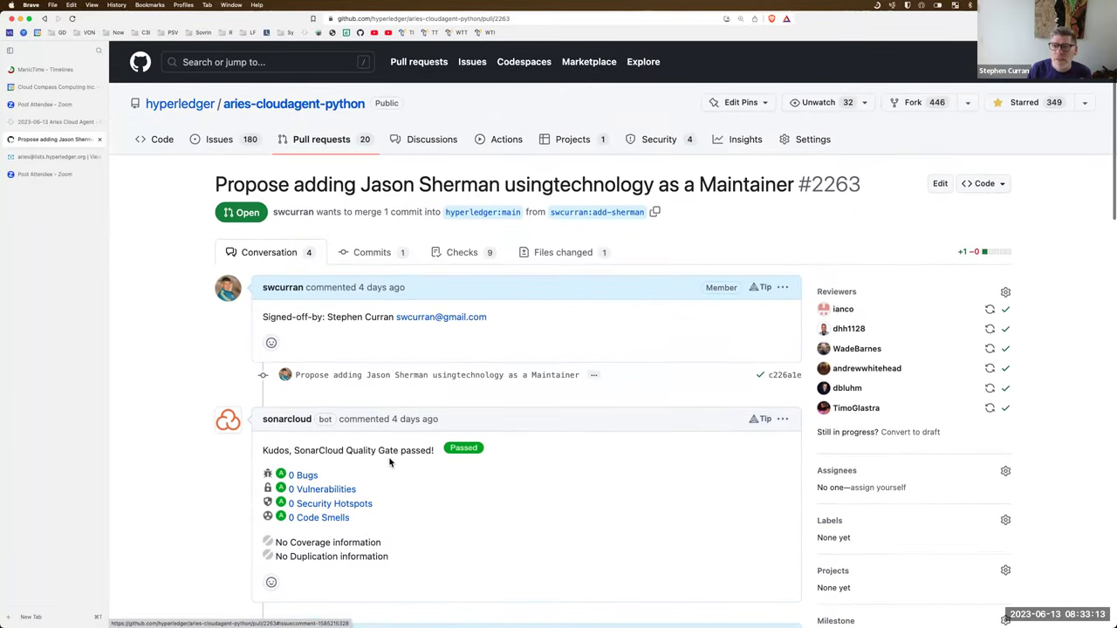
- Check the changed files, then review the 6 approvals and checks down to the merge box
{"action": "left_click", "coordinate": [562, 257]}
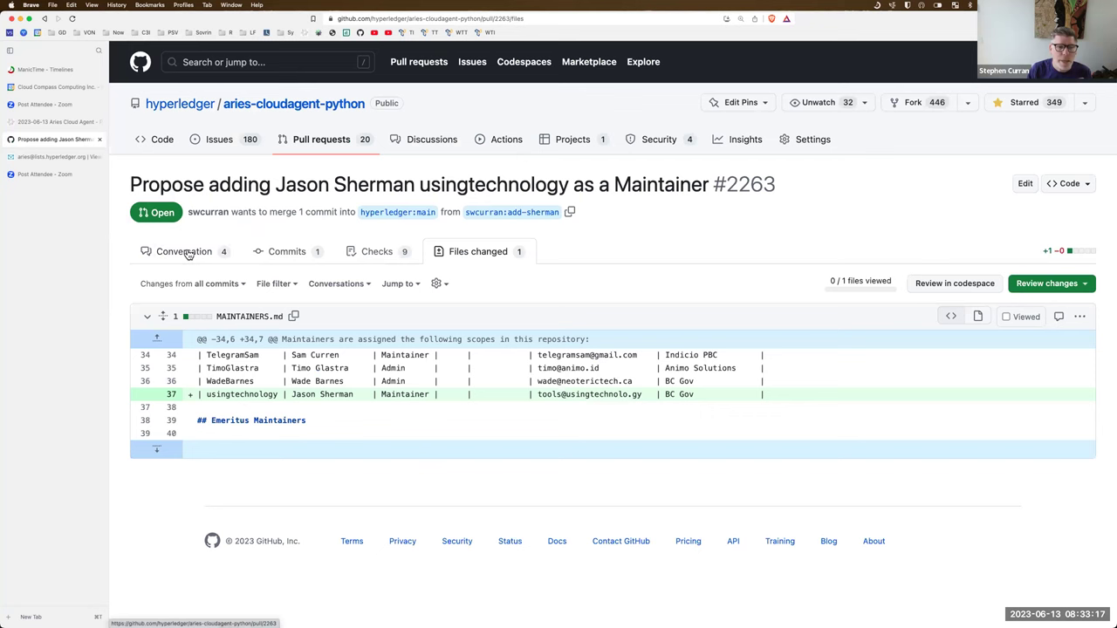
{"action": "left_click", "coordinate": [187, 253]}
{"action": "scroll", "coordinate": [452, 478], "scroll_direction": "down", "scroll_amount": 2}
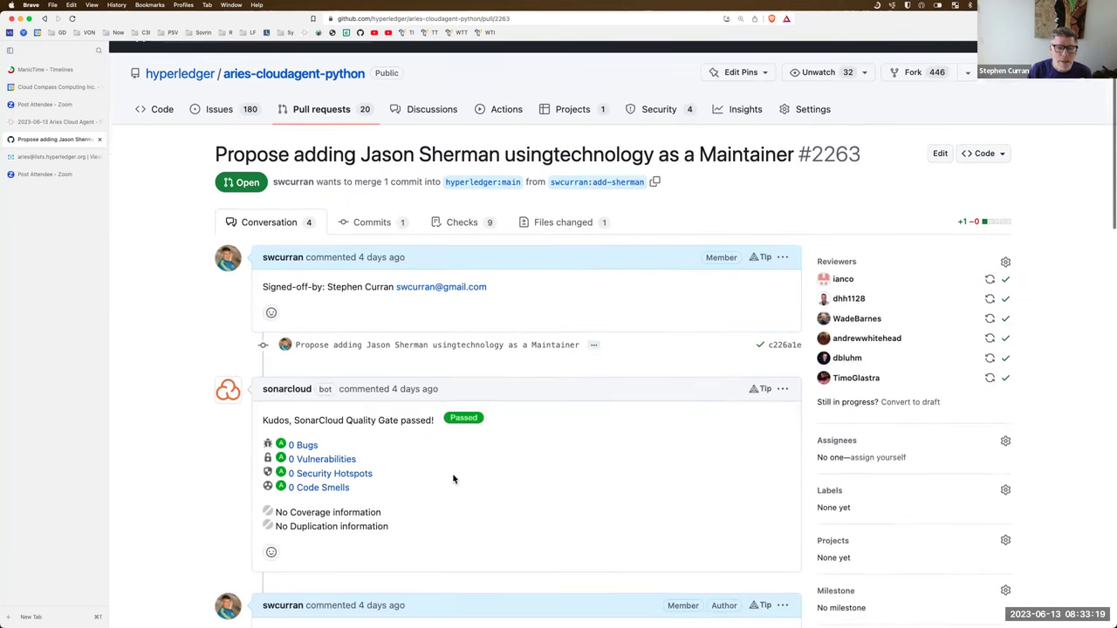
{"action": "scroll", "coordinate": [453, 478], "scroll_direction": "down", "scroll_amount": 6}
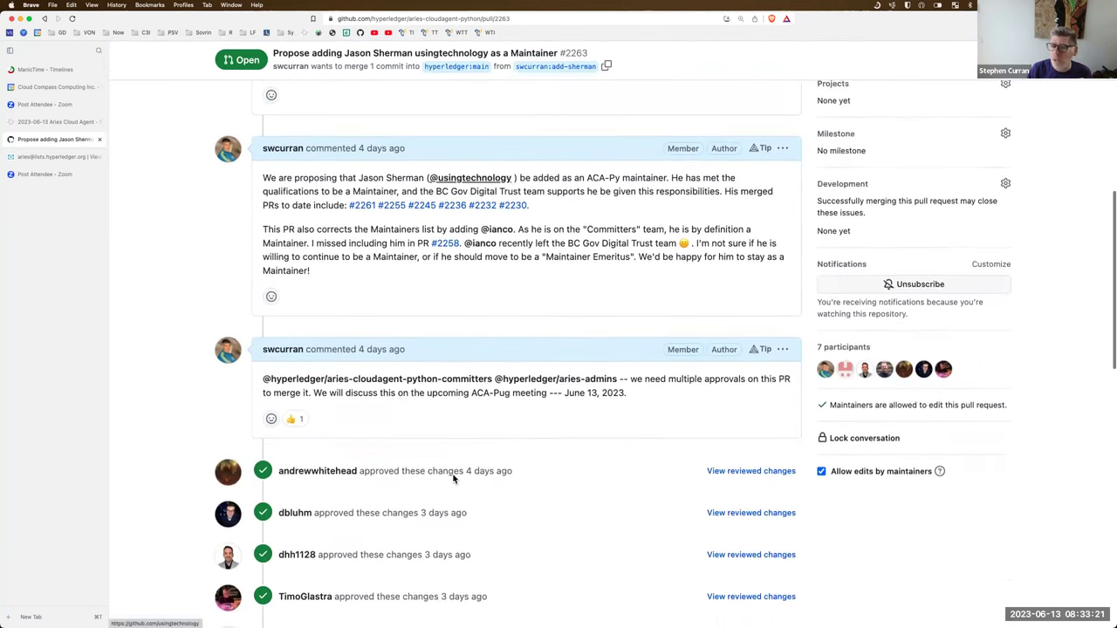
{"action": "scroll", "coordinate": [453, 478], "scroll_direction": "down", "scroll_amount": 4}
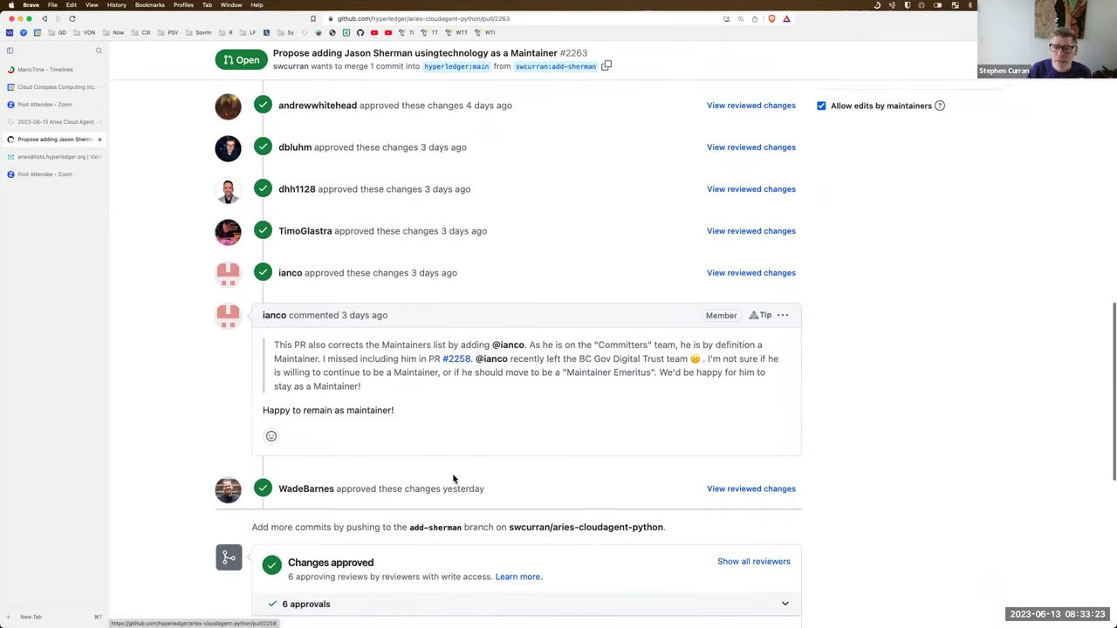
{"action": "scroll", "coordinate": [454, 480], "scroll_direction": "down", "scroll_amount": 4}
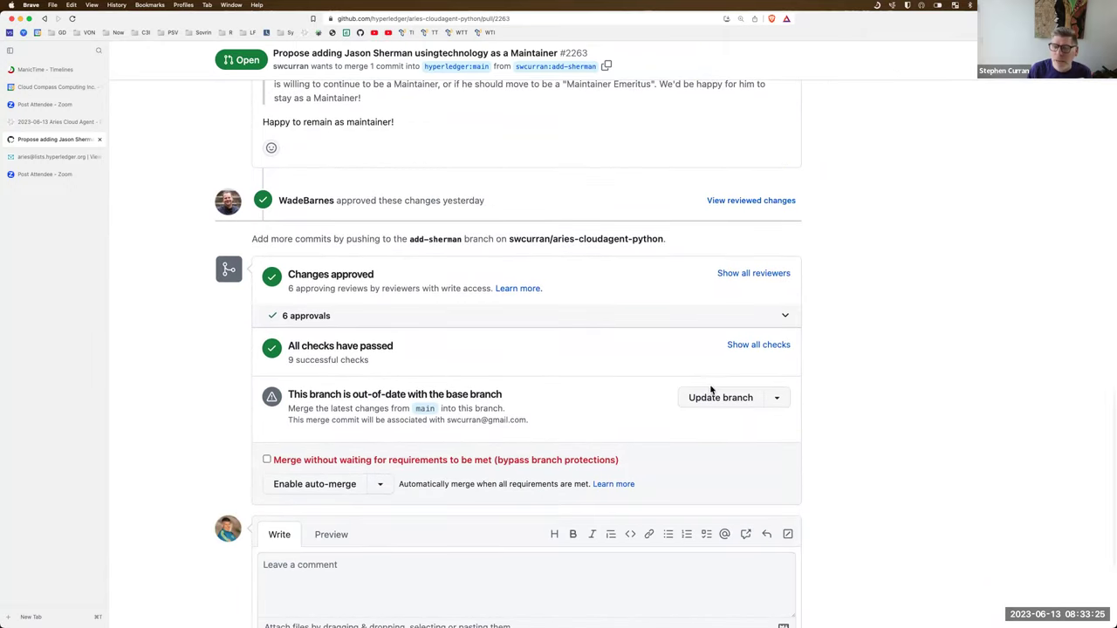
- Update pull request #2263's out-of-date branch with main and return to the top
{"action": "left_click", "coordinate": [707, 398]}
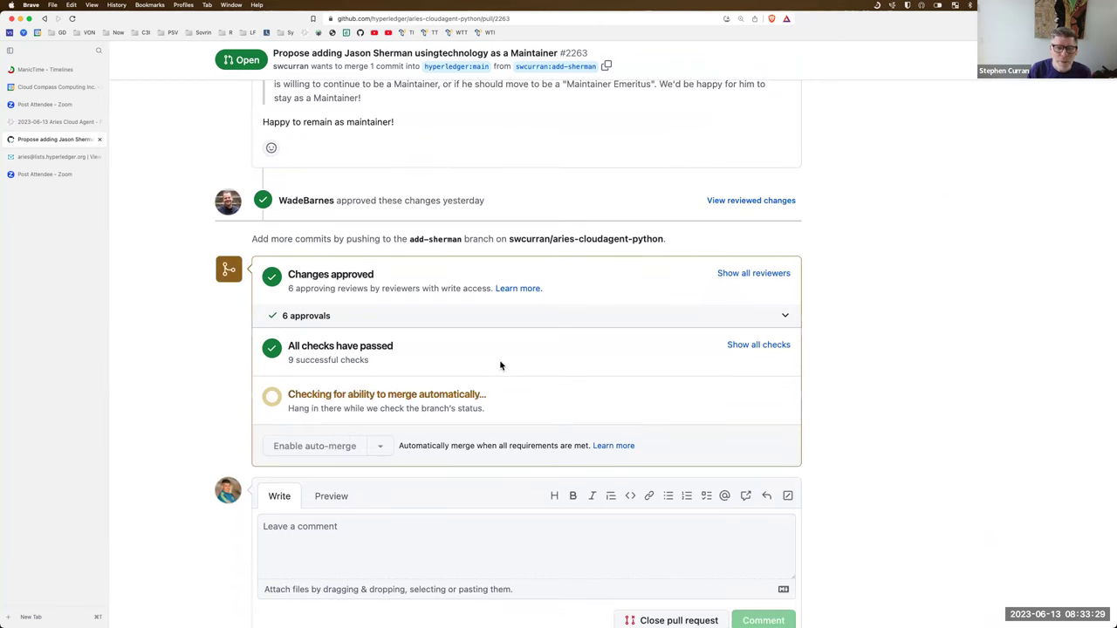
{"action": "scroll", "coordinate": [500, 366], "scroll_direction": "up", "scroll_amount": 5}
{"action": "scroll", "coordinate": [500, 366], "scroll_direction": "up", "scroll_amount": 10}
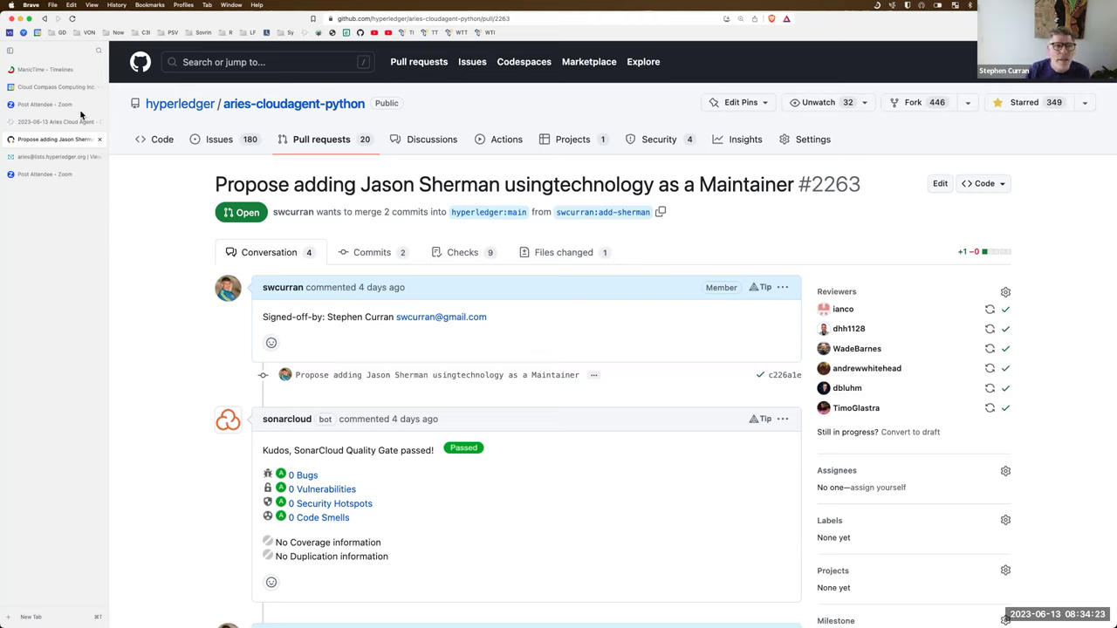
- Show the MAINTAINERS.md change as a rich-diff table with all lines expanded
{"action": "left_click", "coordinate": [567, 253]}
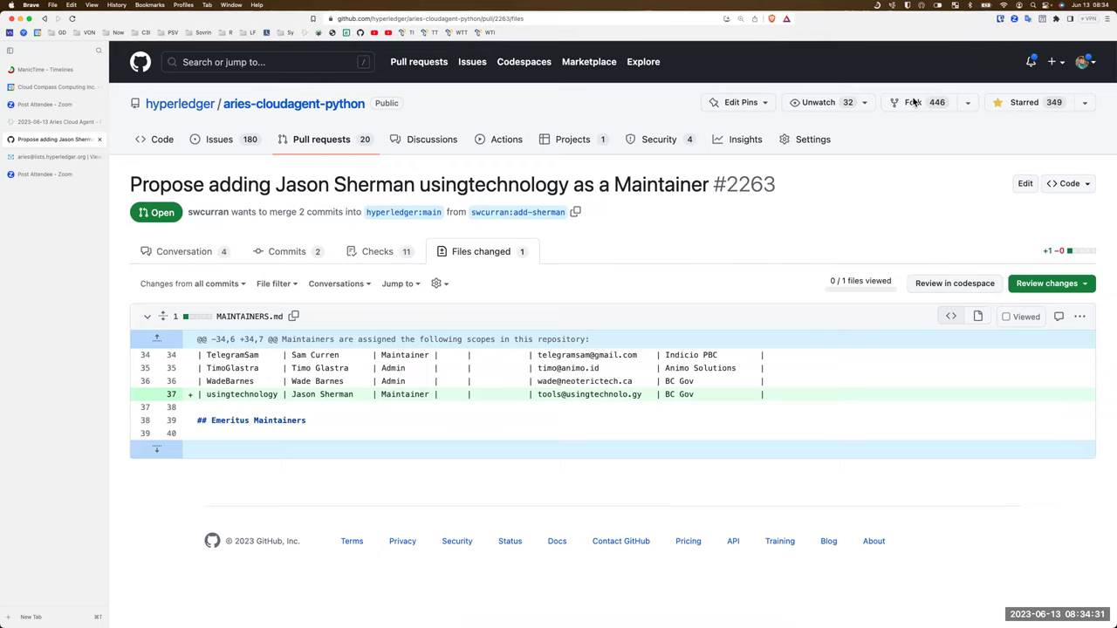
{"action": "left_click", "coordinate": [1015, 319]}
{"action": "left_click", "coordinate": [1015, 317]}
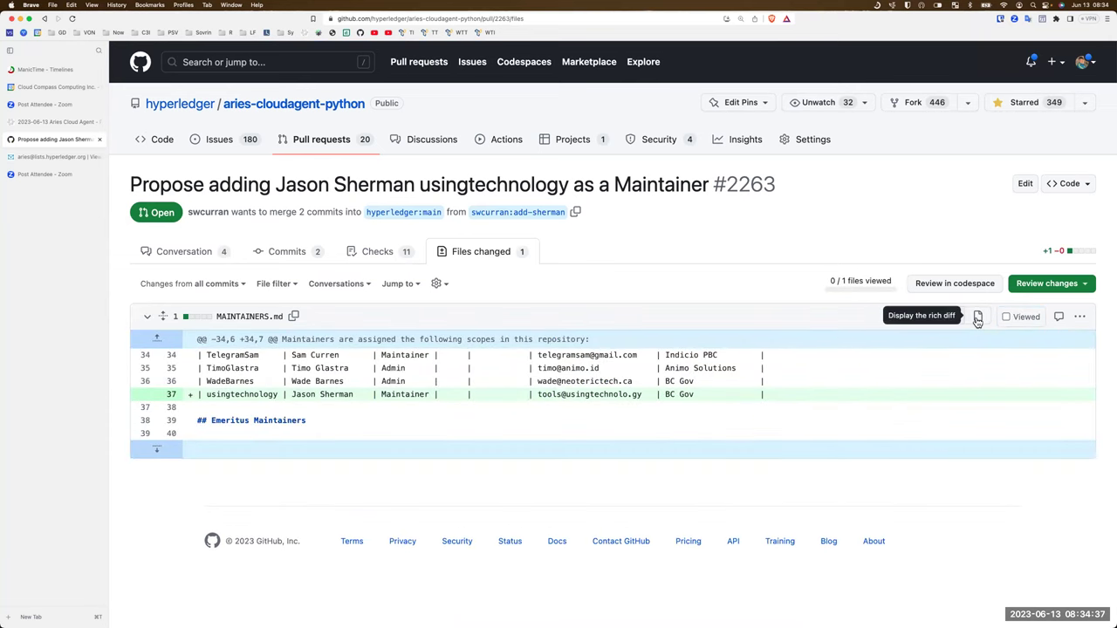
{"action": "left_click", "coordinate": [977, 318]}
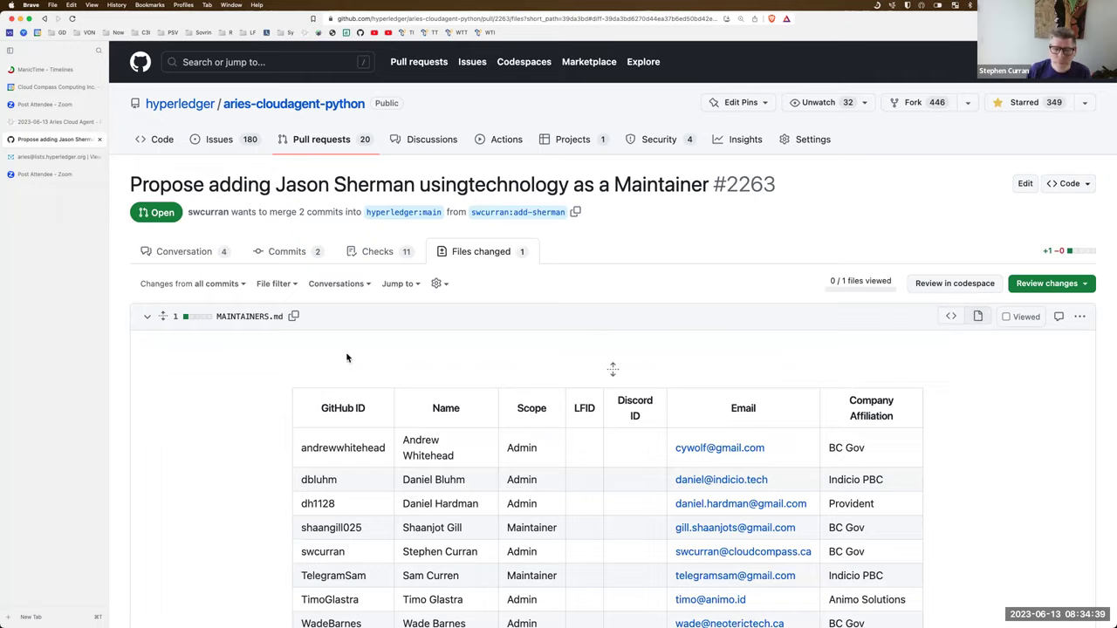
{"action": "scroll", "coordinate": [321, 356], "scroll_direction": "down", "scroll_amount": 4}
{"action": "scroll", "coordinate": [319, 354], "scroll_direction": "up", "scroll_amount": 2}
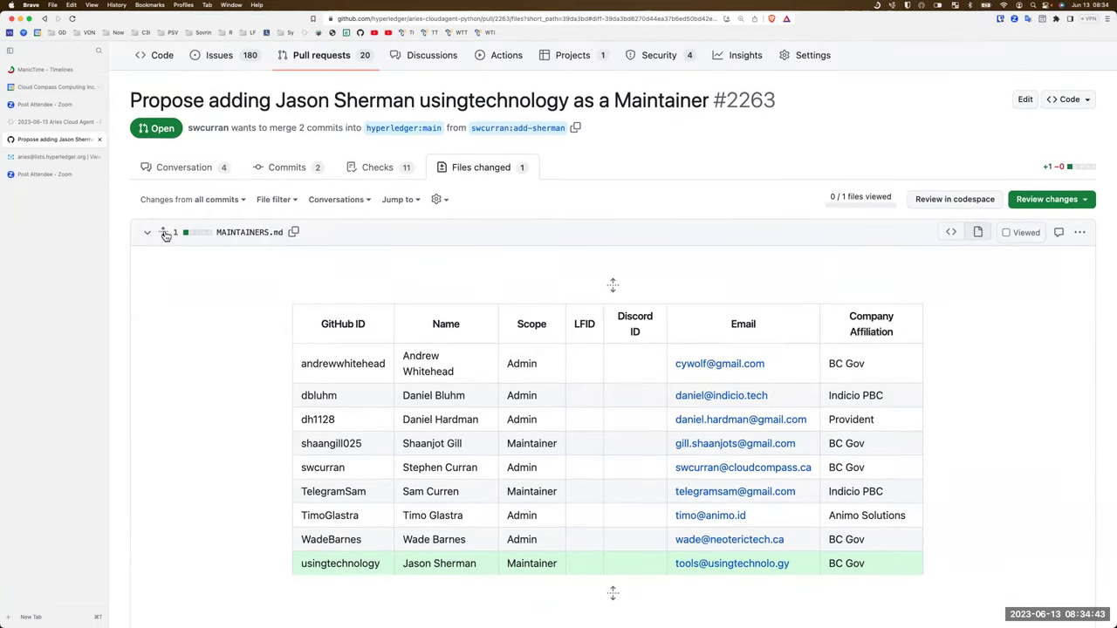
{"action": "left_click", "coordinate": [164, 234]}
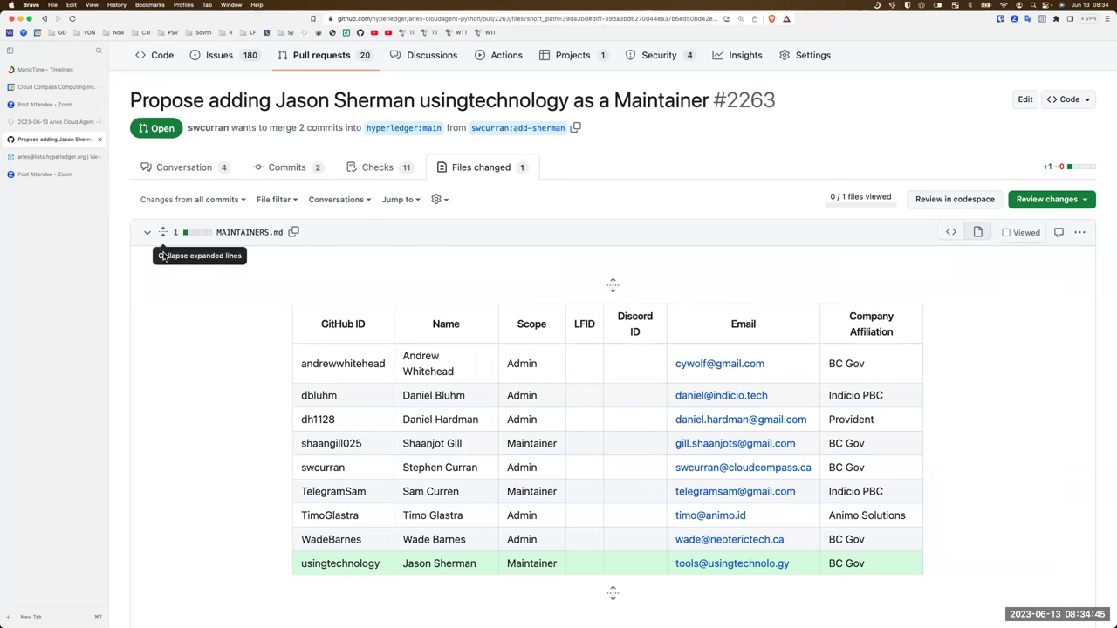
{"action": "scroll", "coordinate": [205, 329], "scroll_direction": "up", "scroll_amount": 1}
{"action": "scroll", "coordinate": [205, 329], "scroll_direction": "down", "scroll_amount": 4}
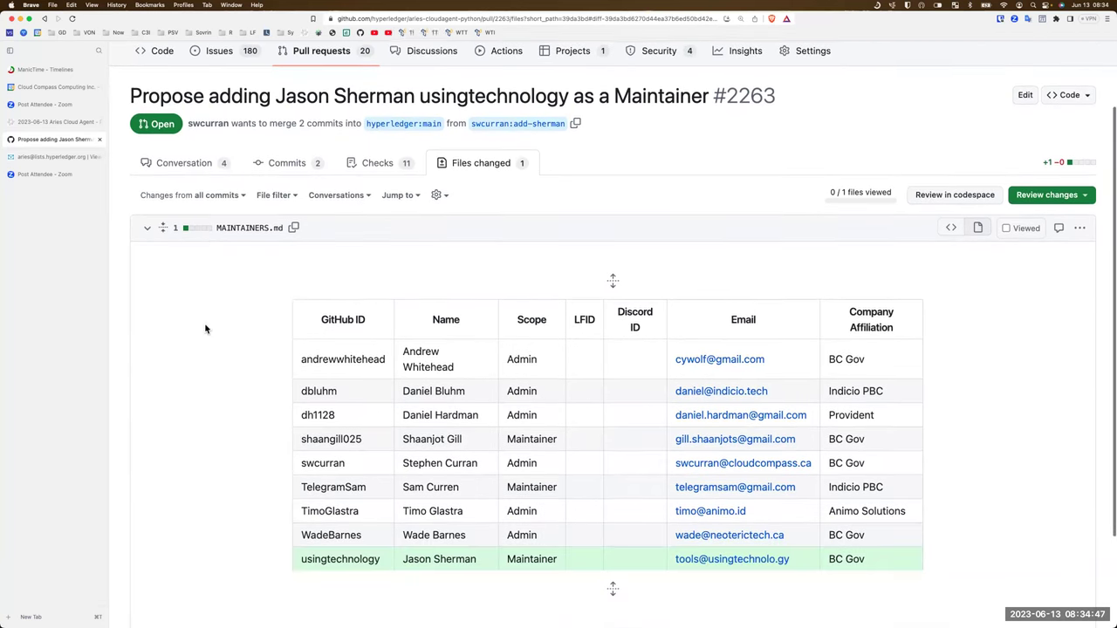
{"action": "scroll", "coordinate": [206, 327], "scroll_direction": "up", "scroll_amount": 5}
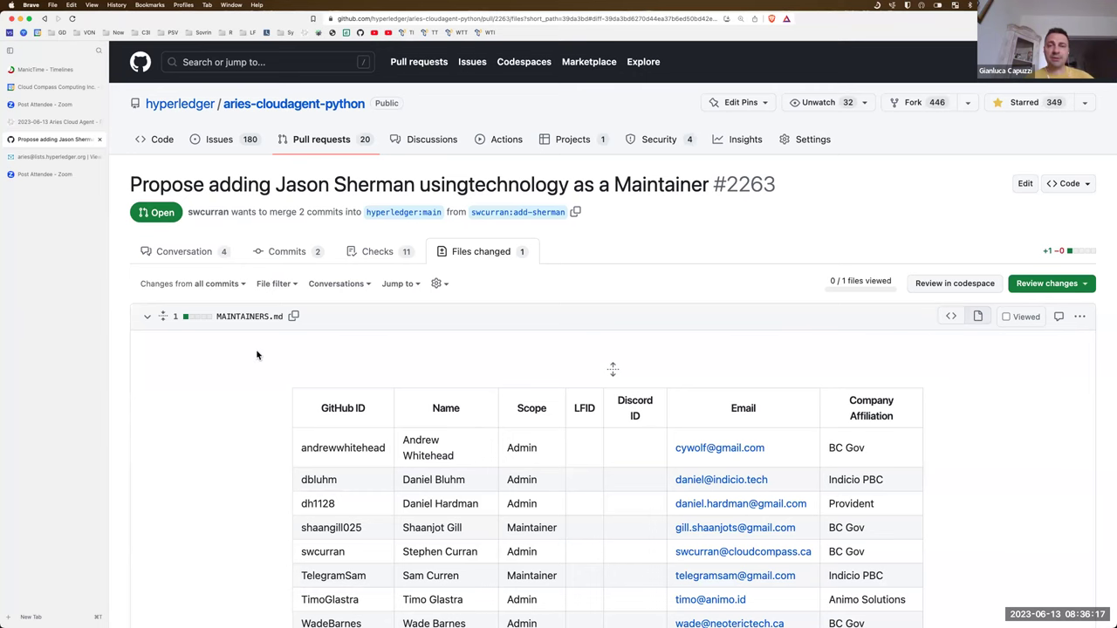
- Go to the aries-cloudagent-python repository and open MAINTAINERS.md on the main branch
{"action": "scroll", "coordinate": [254, 322], "scroll_direction": "down", "scroll_amount": 5}
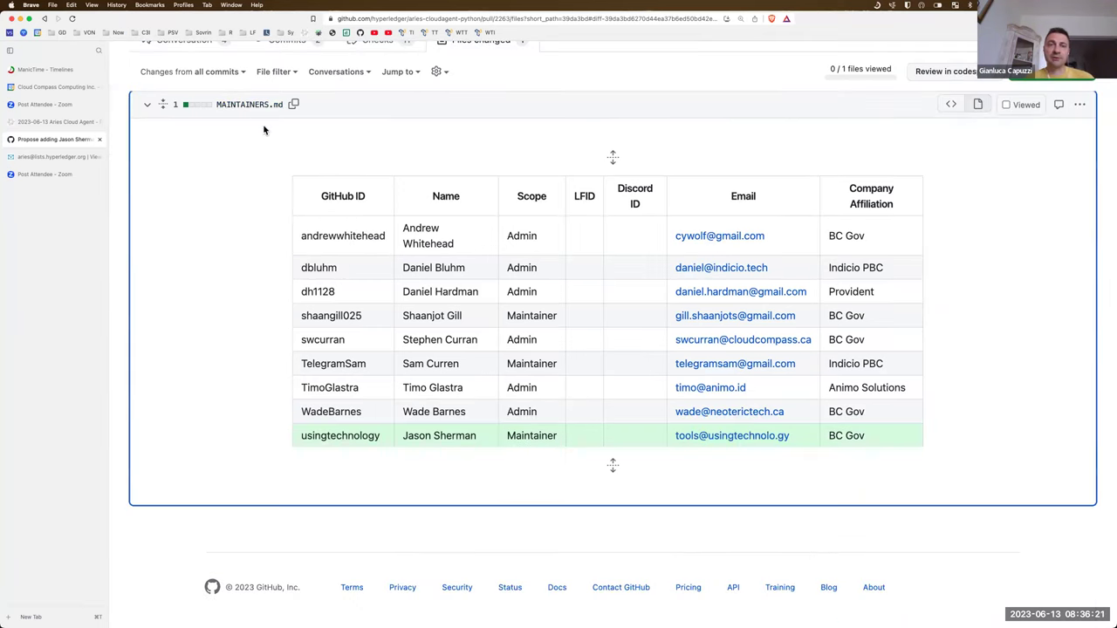
{"action": "scroll", "coordinate": [267, 130], "scroll_direction": "up", "scroll_amount": 5}
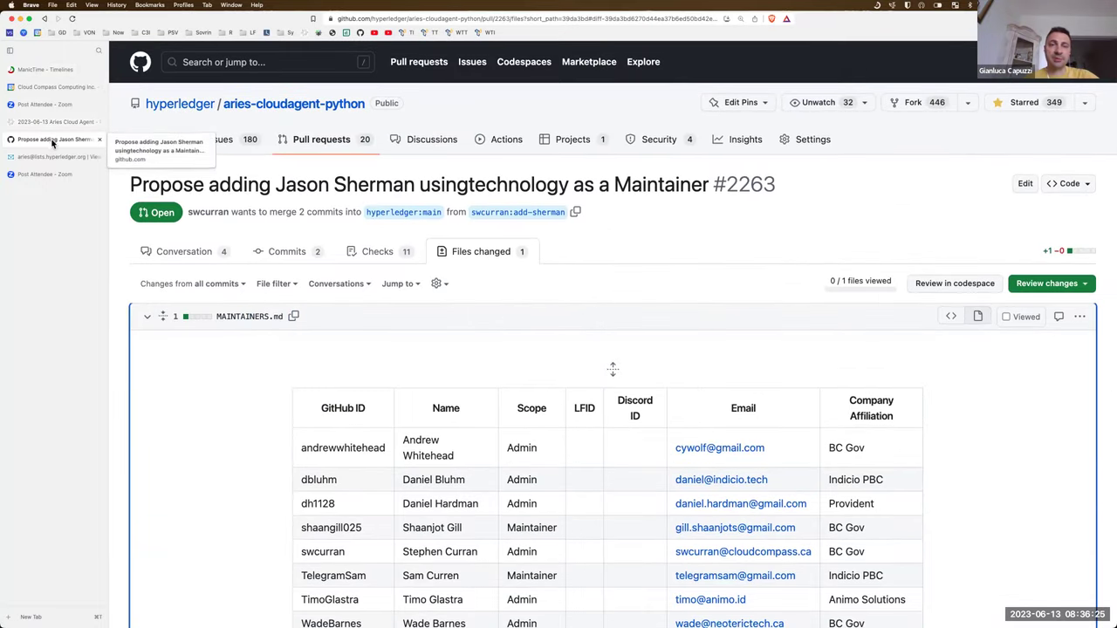
{"action": "left_click", "coordinate": [262, 105]}
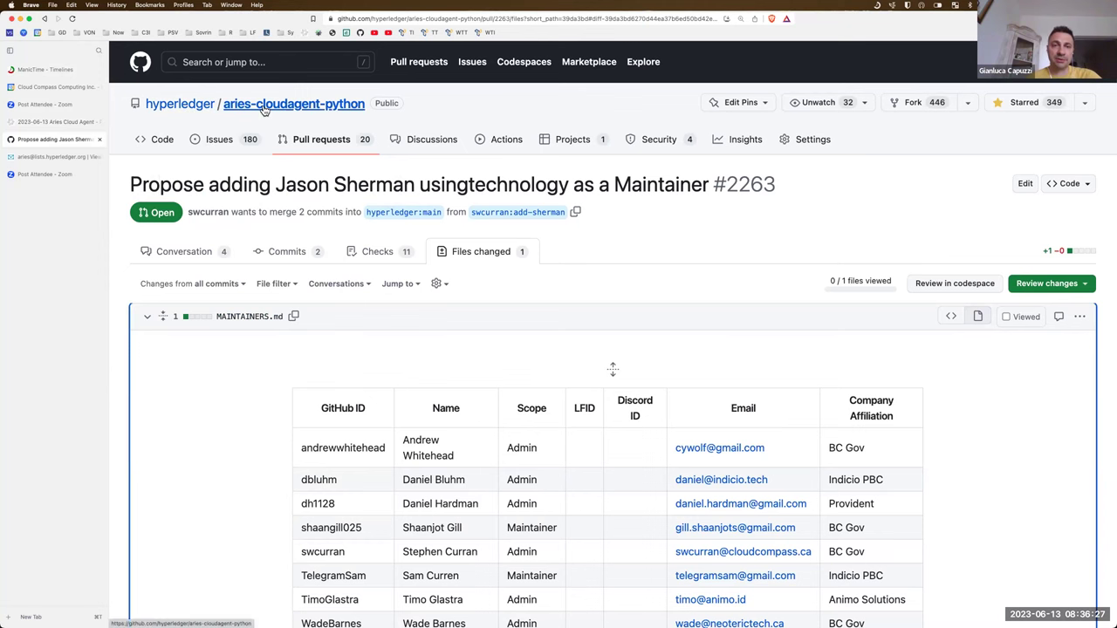
{"action": "scroll", "coordinate": [253, 378], "scroll_direction": "down", "scroll_amount": 10}
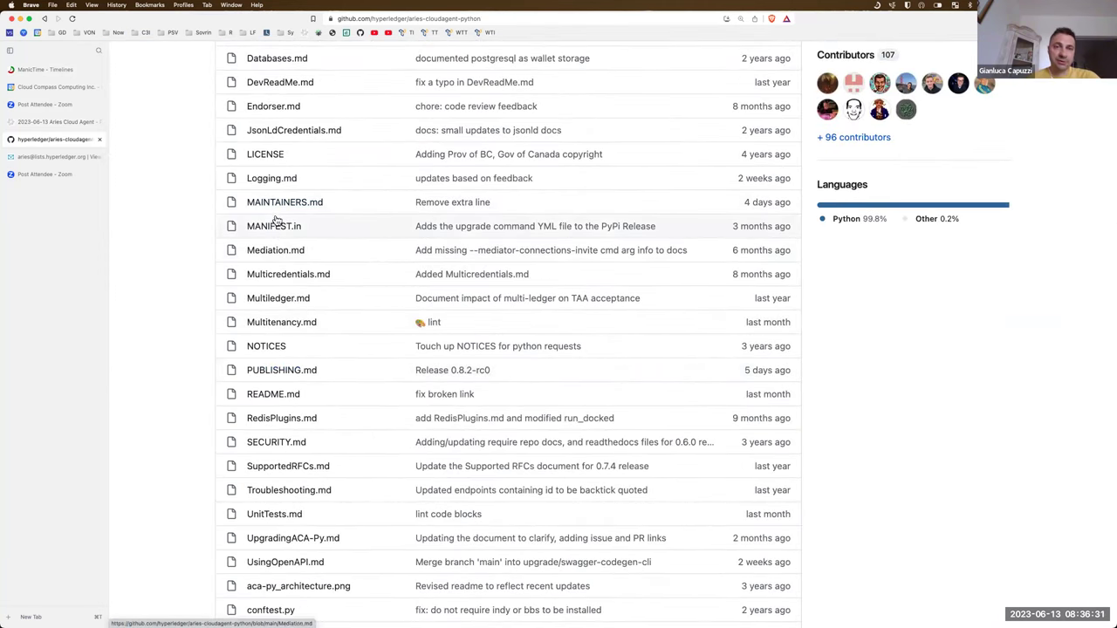
{"action": "left_click", "coordinate": [276, 205]}
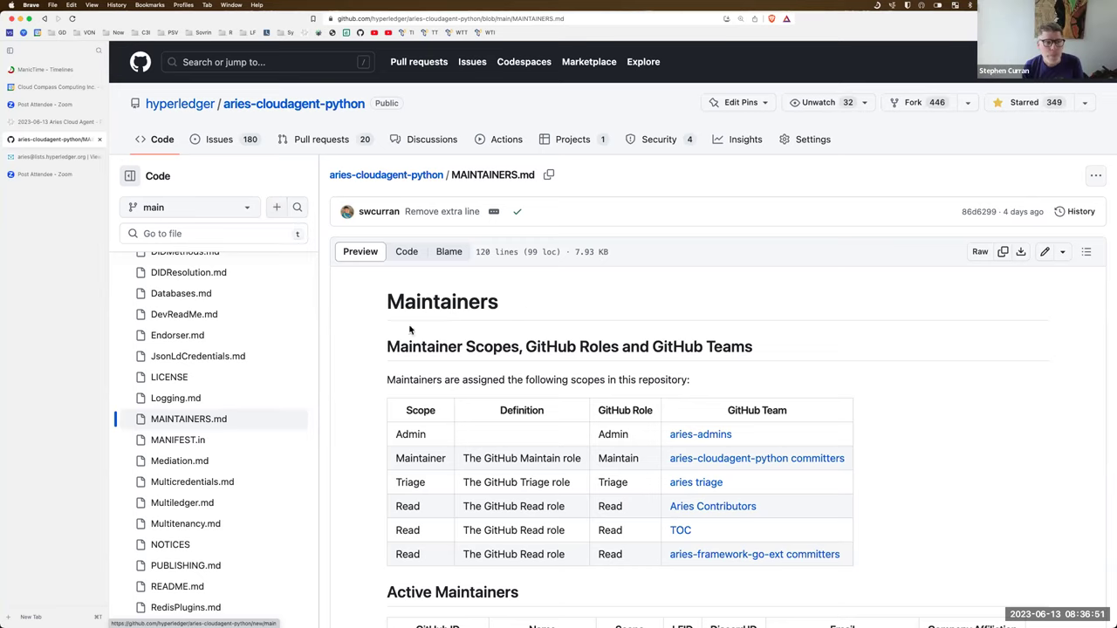
- Highlight the duty 'Contribute to the product via GitHub Pull Requests.' under The Duties of a Maintainer
{"action": "scroll", "coordinate": [411, 353], "scroll_direction": "down", "scroll_amount": 5}
{"action": "scroll", "coordinate": [434, 358], "scroll_direction": "down", "scroll_amount": 2}
{"action": "scroll", "coordinate": [434, 362], "scroll_direction": "down", "scroll_amount": 4}
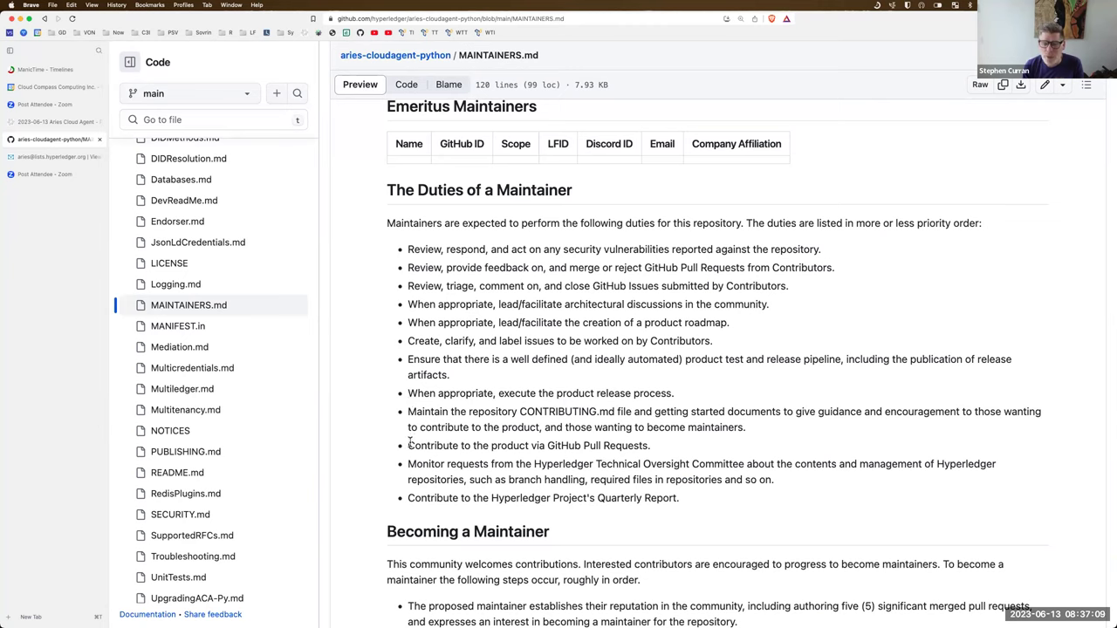
{"action": "left_click_drag", "start_coordinate": [409, 443], "coordinate": [654, 449]}
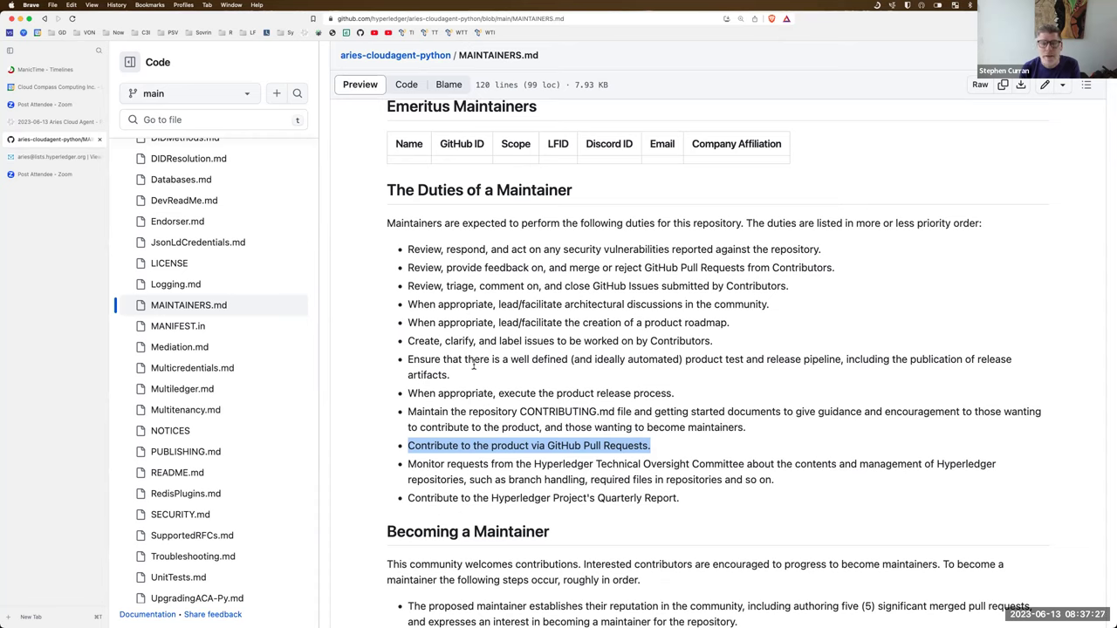
{"action": "scroll", "coordinate": [476, 403], "scroll_direction": "up", "scroll_amount": 1}
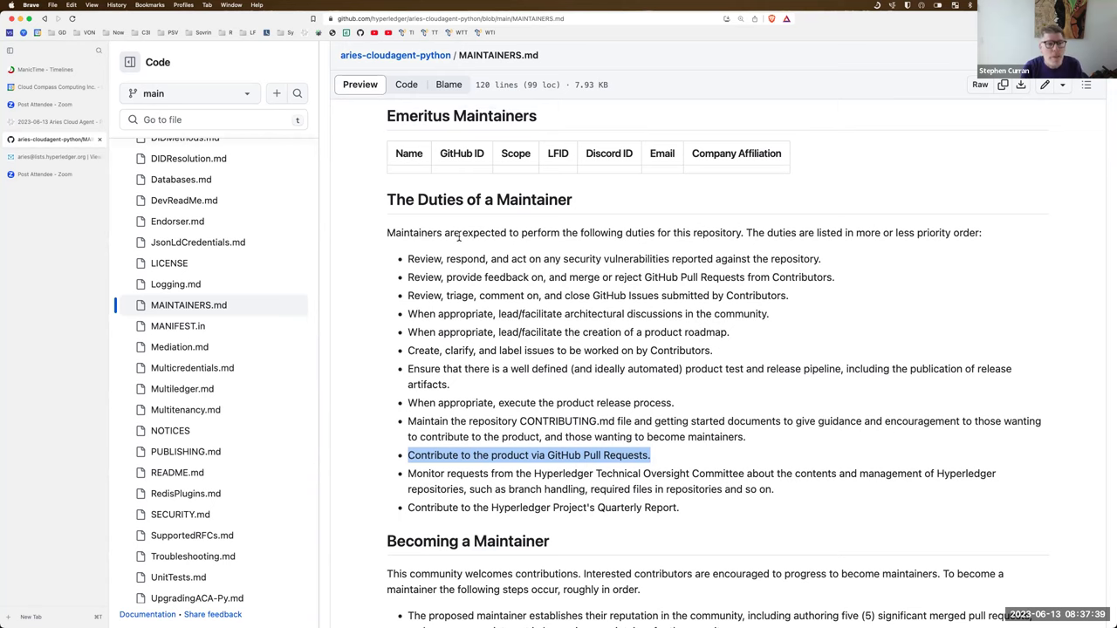
{"action": "scroll", "coordinate": [460, 240], "scroll_direction": "up", "scroll_amount": 10}
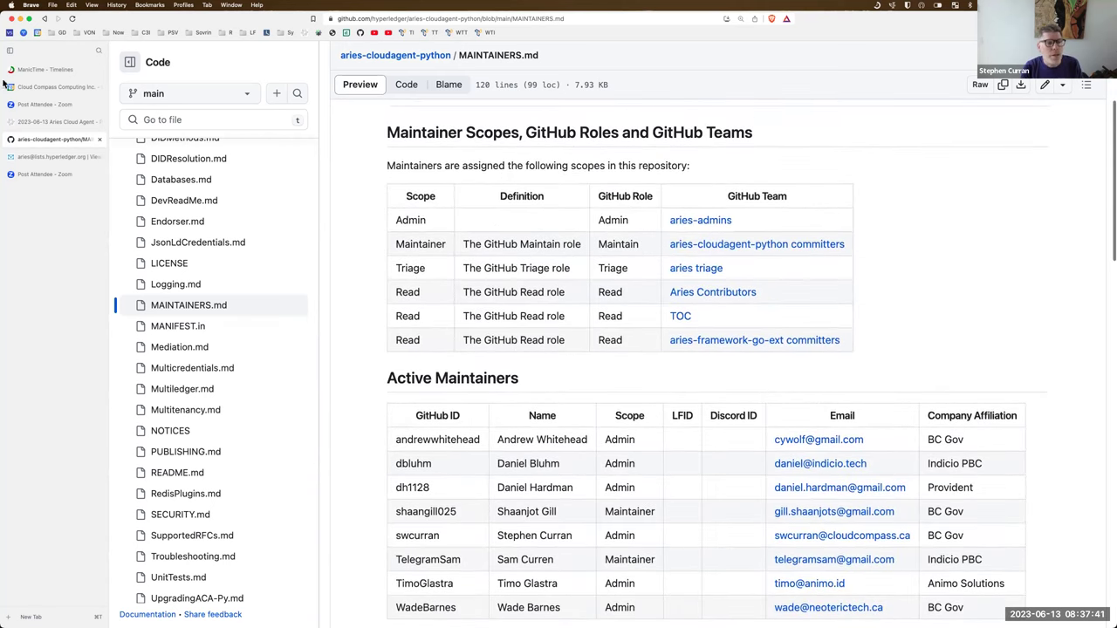
{"action": "left_click", "coordinate": [63, 124]}
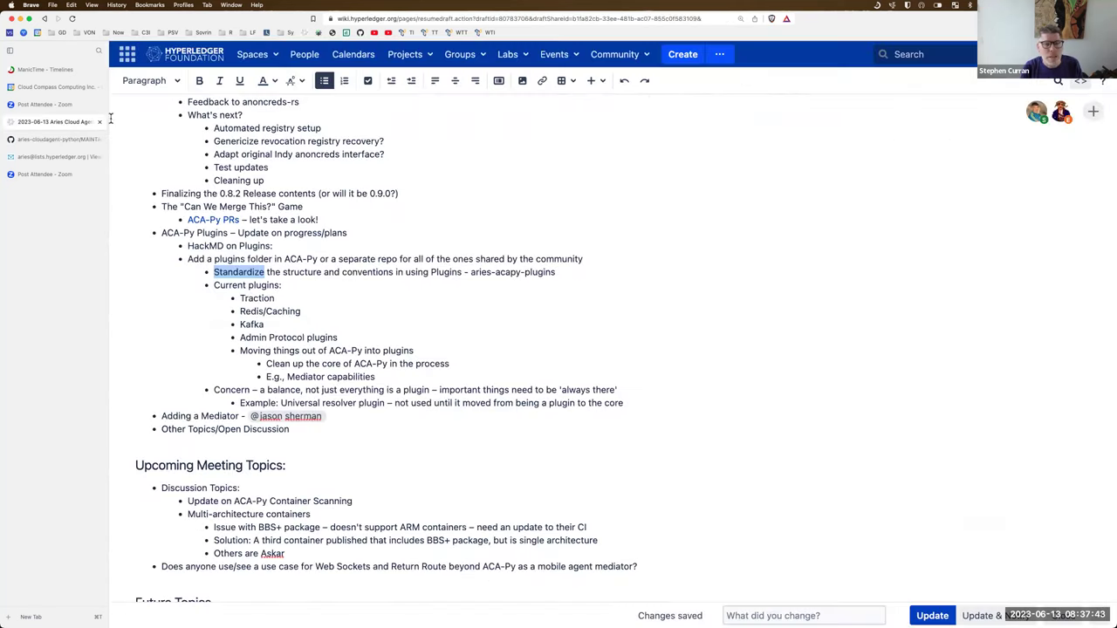
{"action": "scroll", "coordinate": [535, 204], "scroll_direction": "down", "scroll_amount": 1}
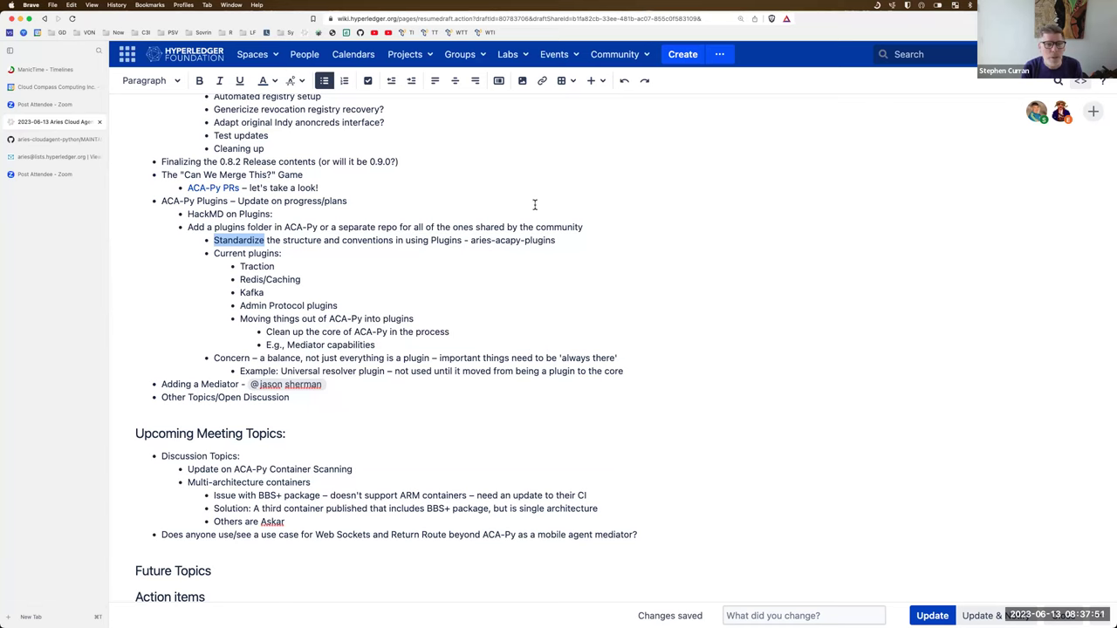
{"action": "scroll", "coordinate": [535, 204], "scroll_direction": "up", "scroll_amount": 4}
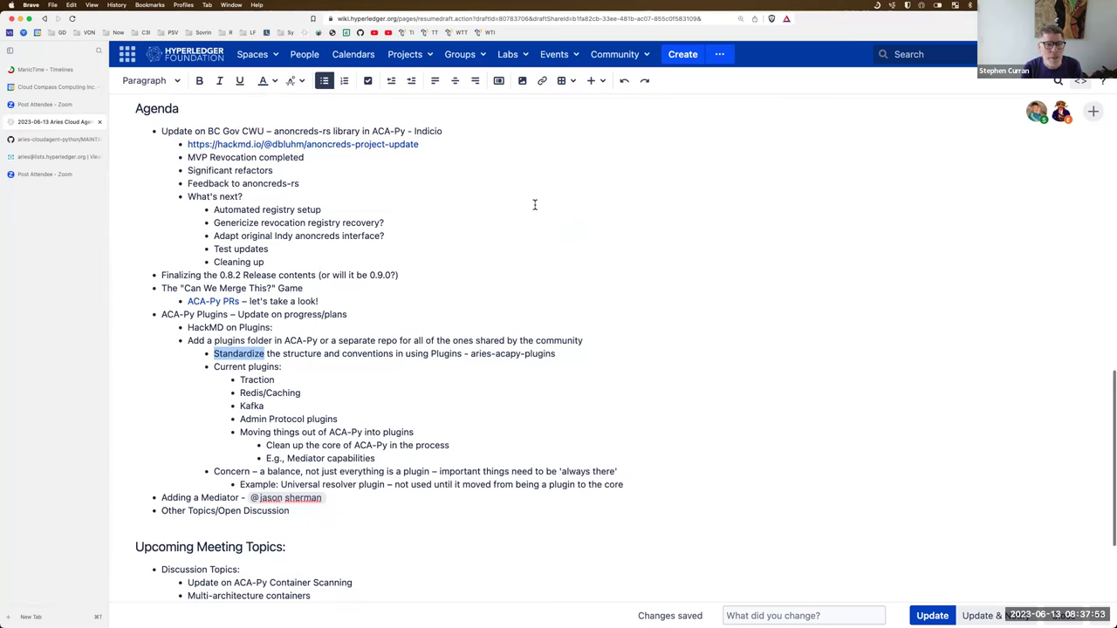